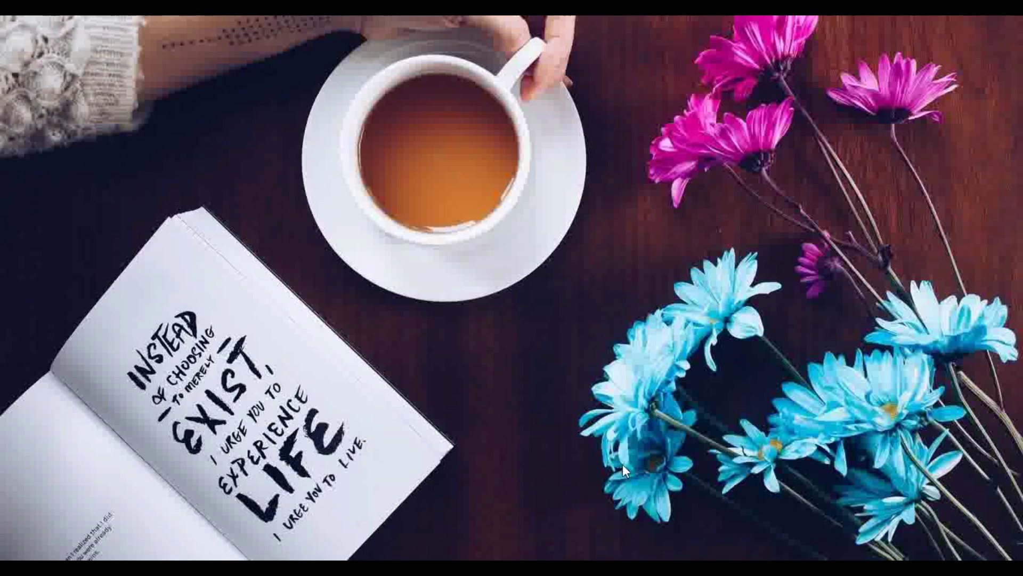
Launch Microsoft Word by running the winword command from the Run prompt.
key(super+r)
key(Return)
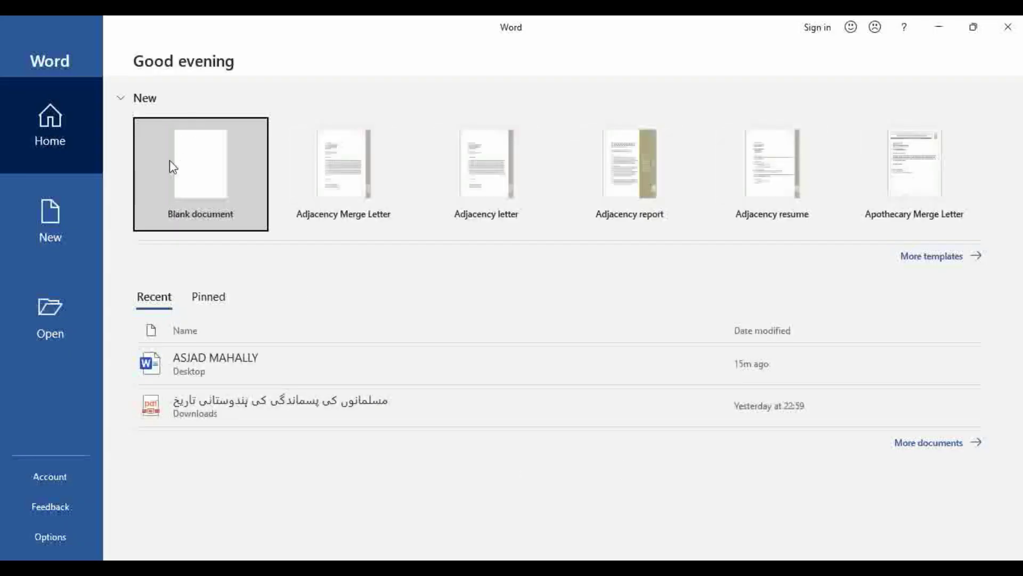
Create a new blank document, Document1, and show the Insert ribbon.
click(174, 161)
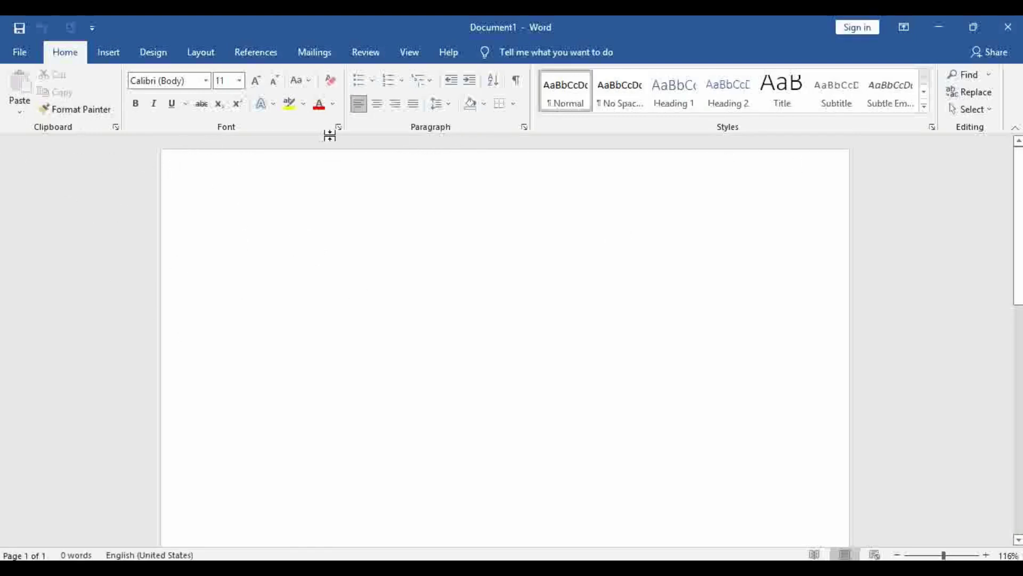
click(108, 52)
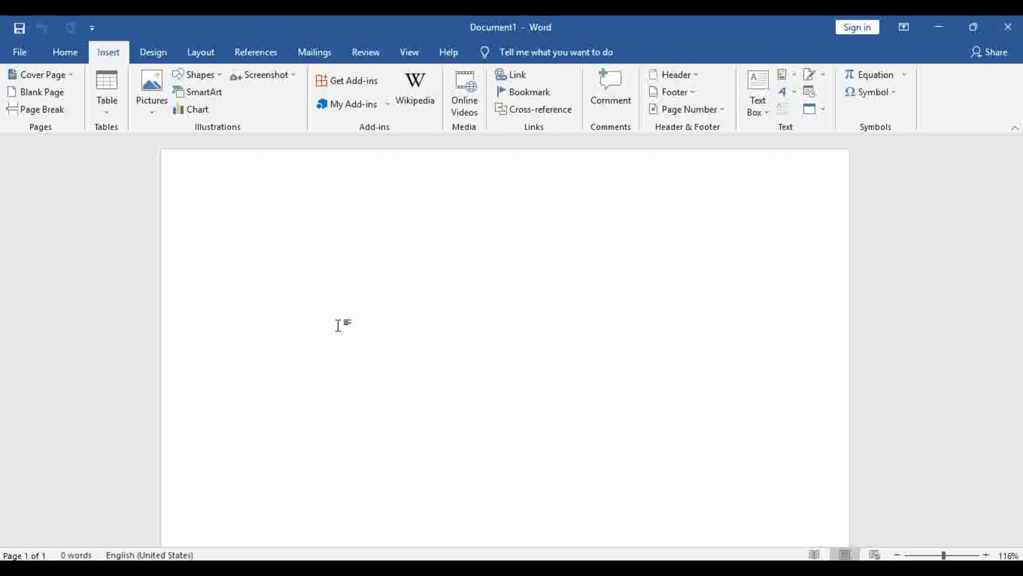
Fill the blank page with ten paragraphs of sample text using =rand(10).
text(=ran)
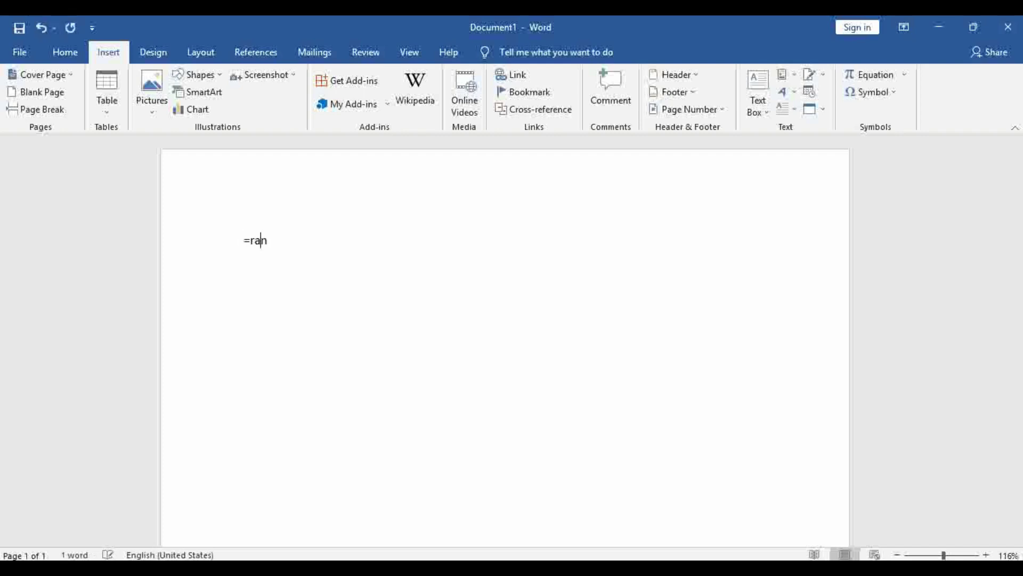
text(g)
text(d)
text(()
text(10)
text())
key(Return)
click(343, 335)
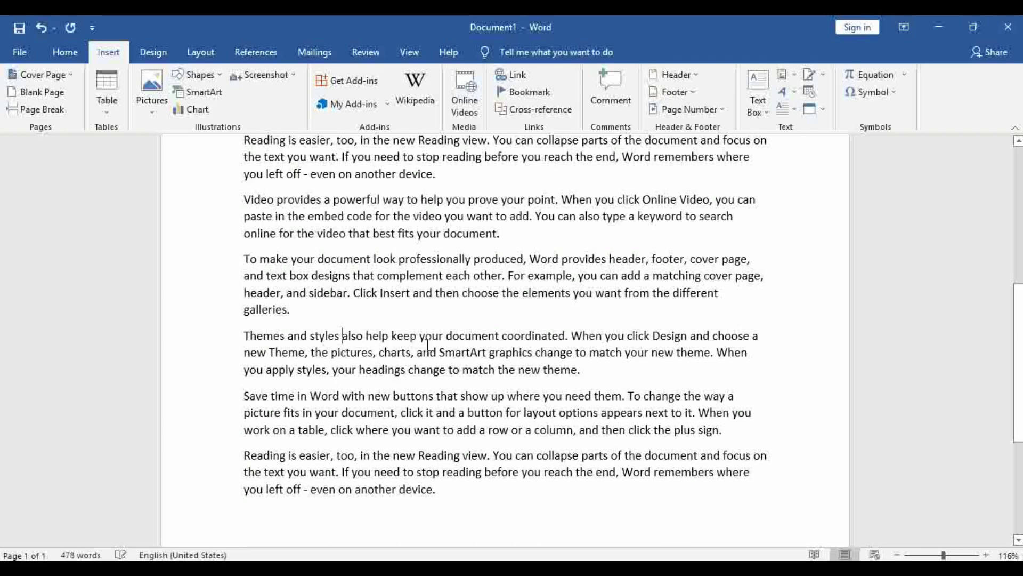
Place the insertion point after 'galleries.' and bring up the cover page designs.
scroll(434, 381, up, 1)
scroll(435, 381, up, 3)
scroll(435, 381, up, 2)
scroll(435, 382, up, 2)
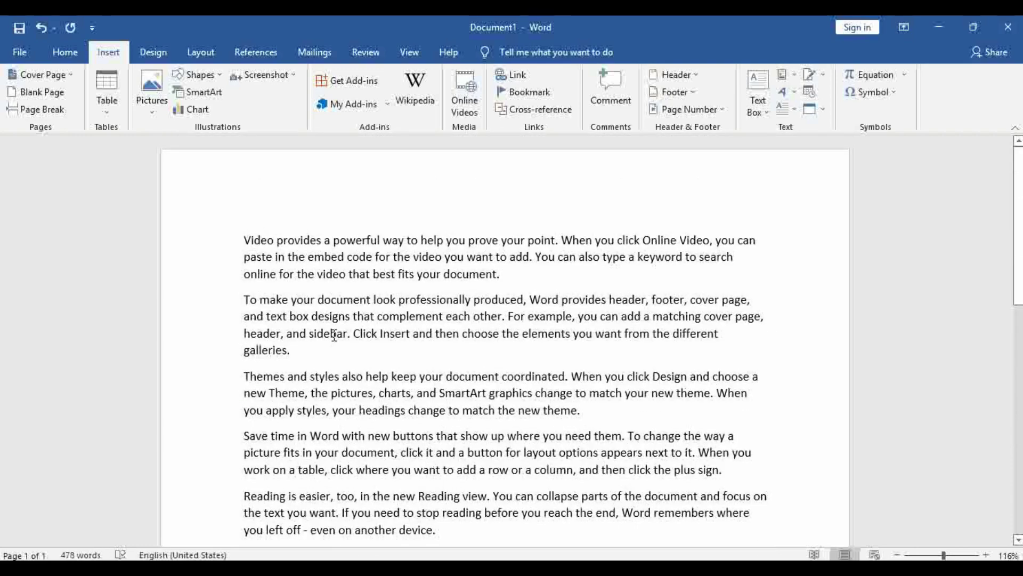
scroll(373, 382, down, 3)
scroll(381, 381, up, 3)
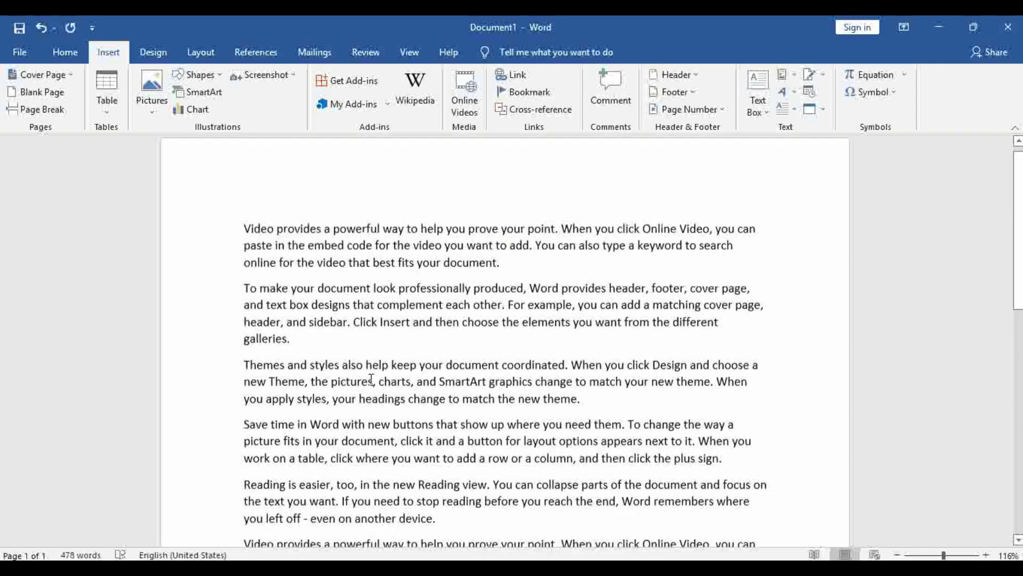
click(388, 357)
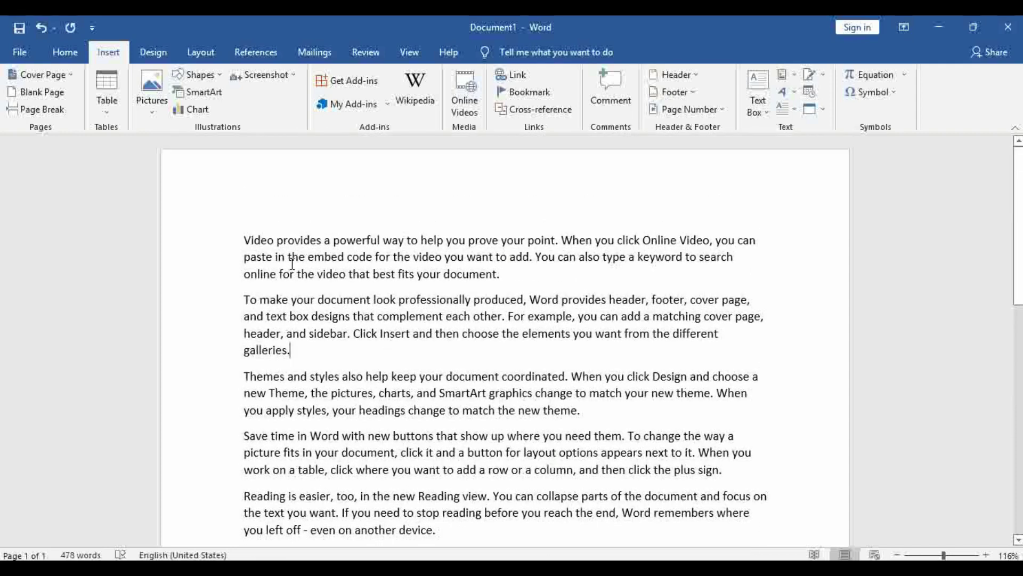
click(46, 68)
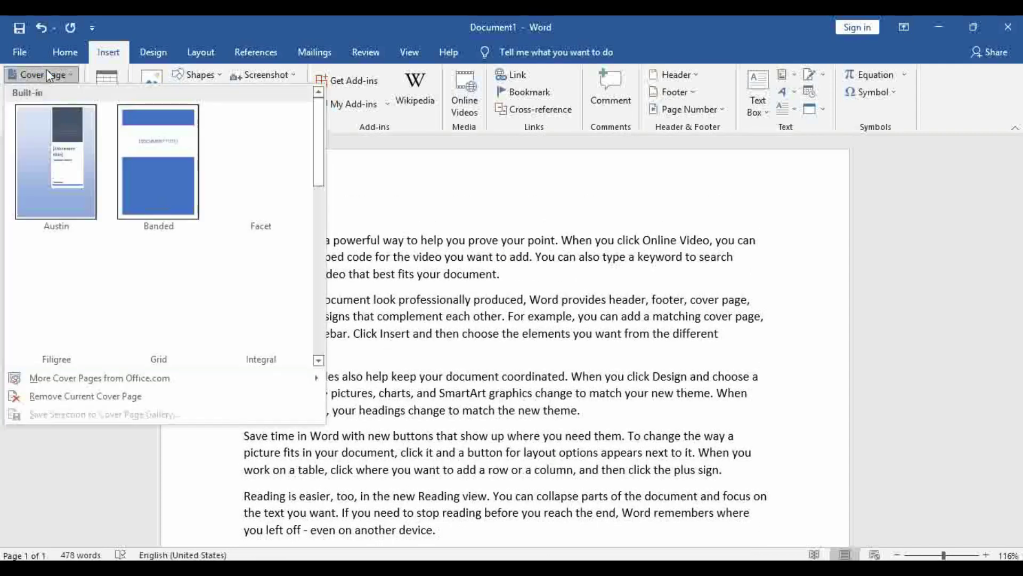
Insert the Retrospect cover page from the Cover Page gallery.
click(319, 360)
click(319, 361)
click(319, 361)
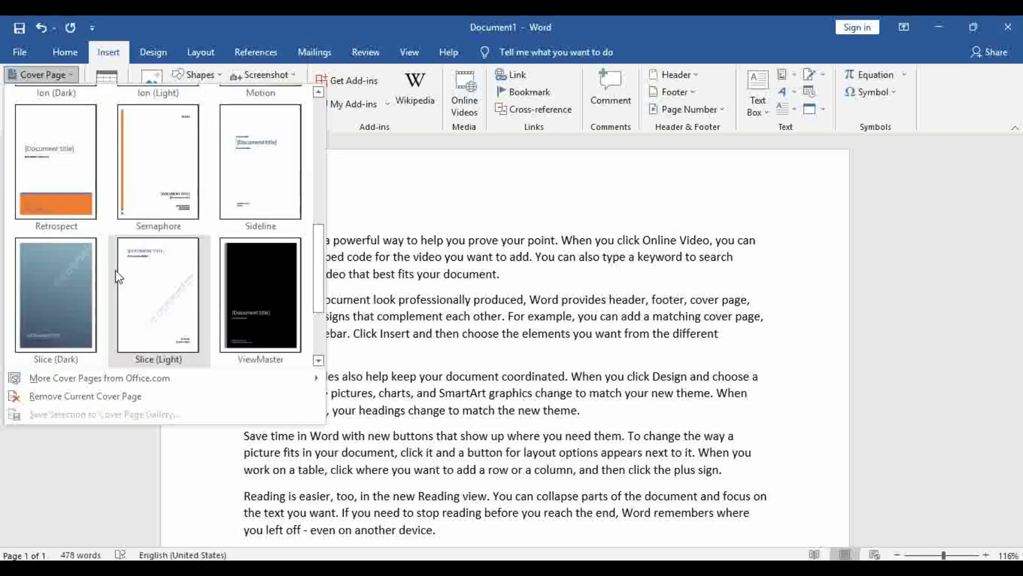
click(65, 197)
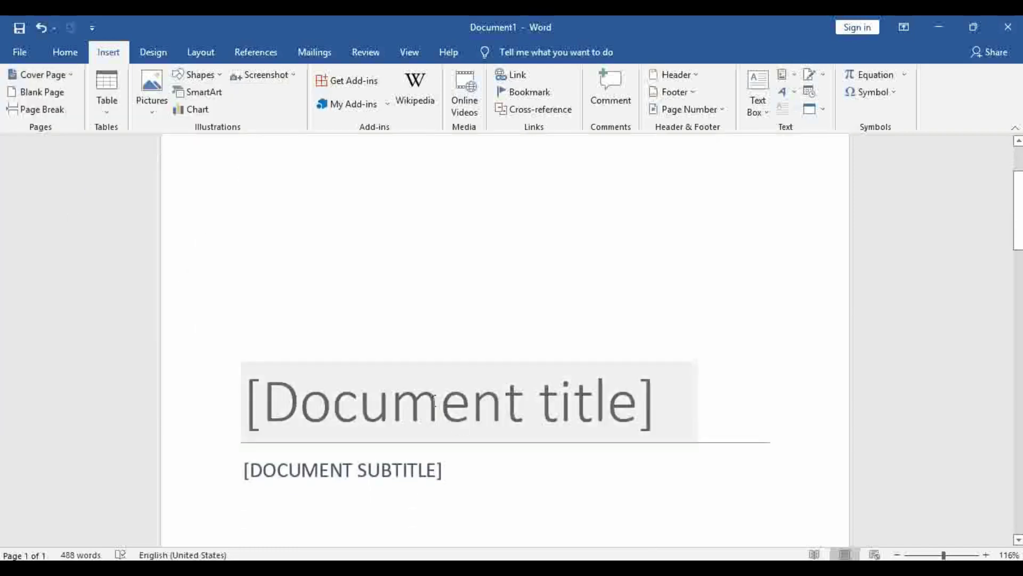
Set the cover page title to 'Microsoft office'.
click(489, 415)
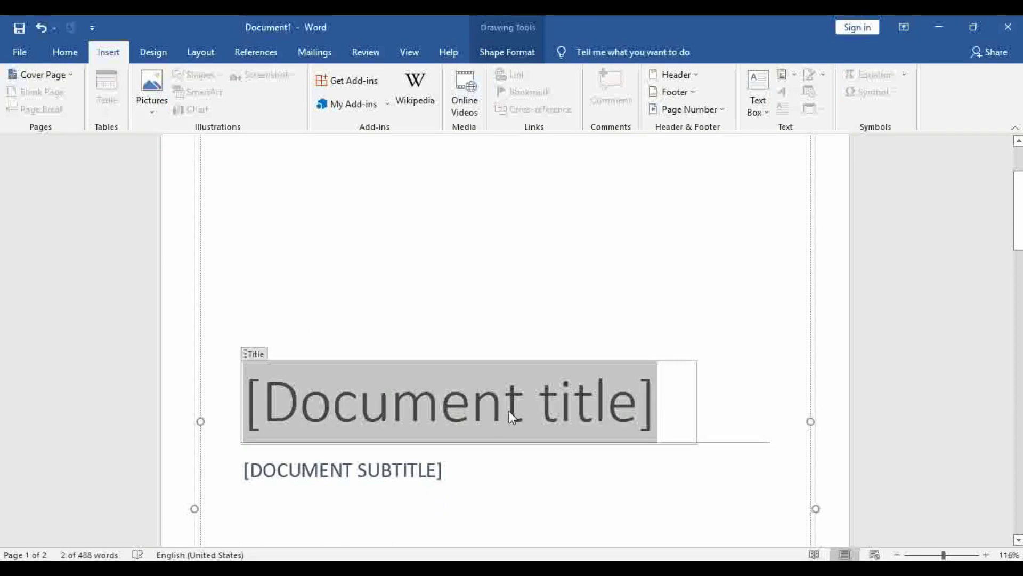
text(mi)
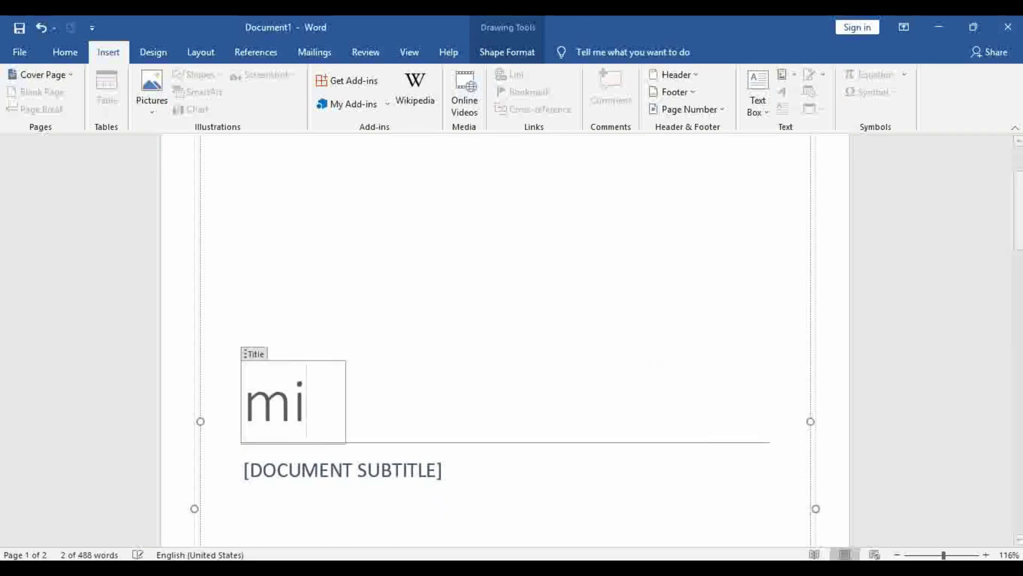
text(crosoft )
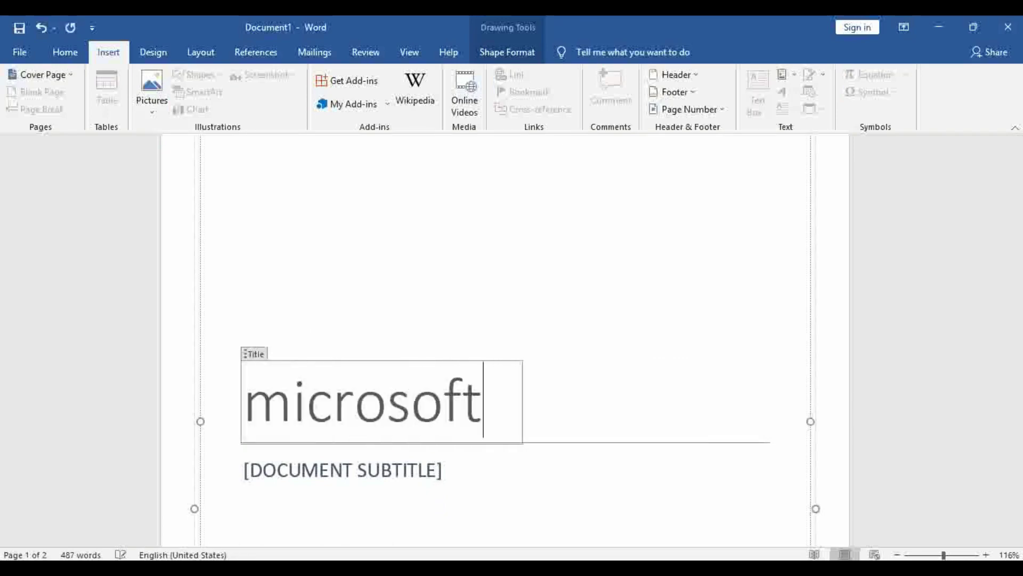
text(i)
key(BackSpace)
text(o)
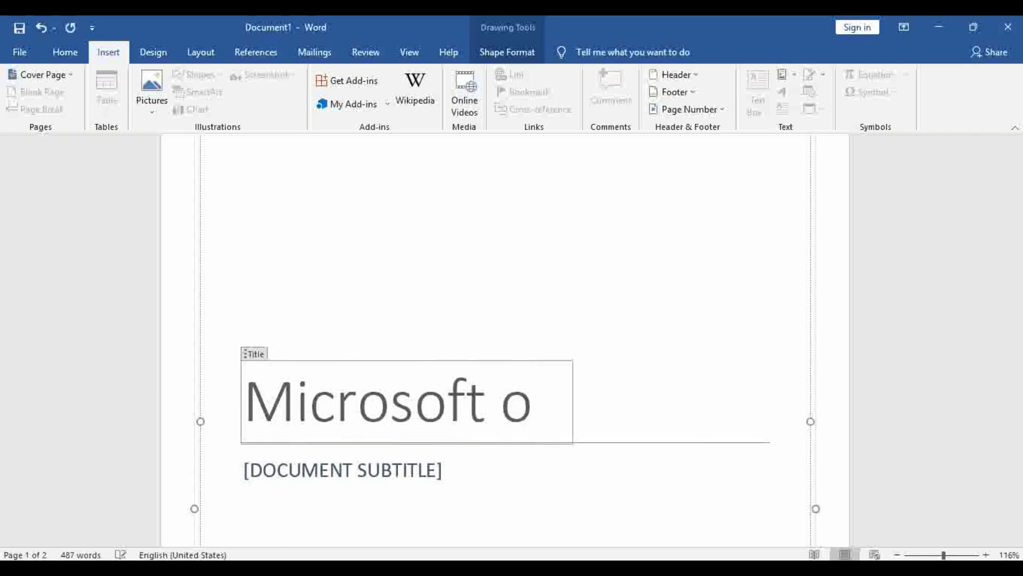
text(ffice)
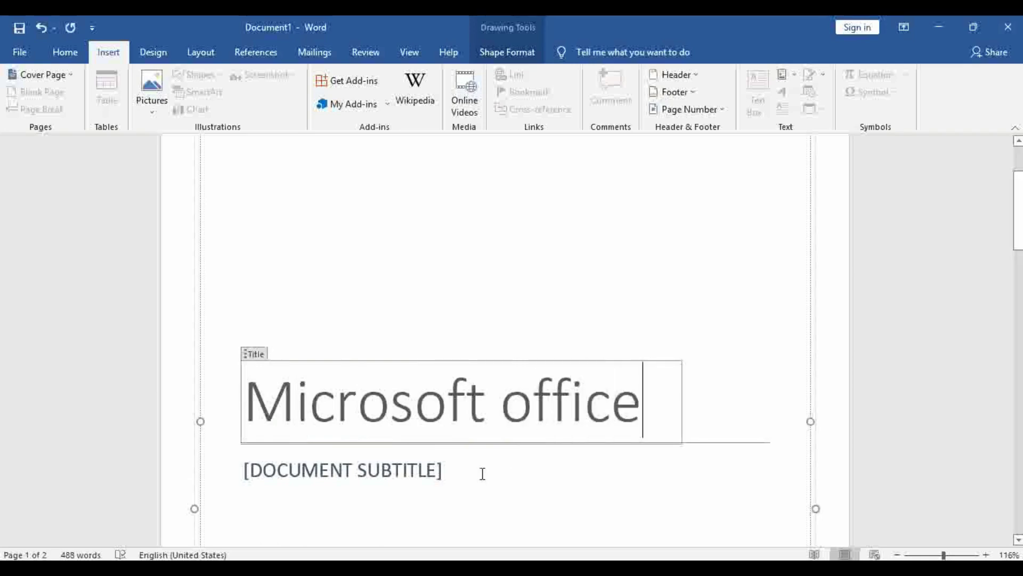
Set the cover page subtitle to 'MICROSOFT WORD'.
click(414, 471)
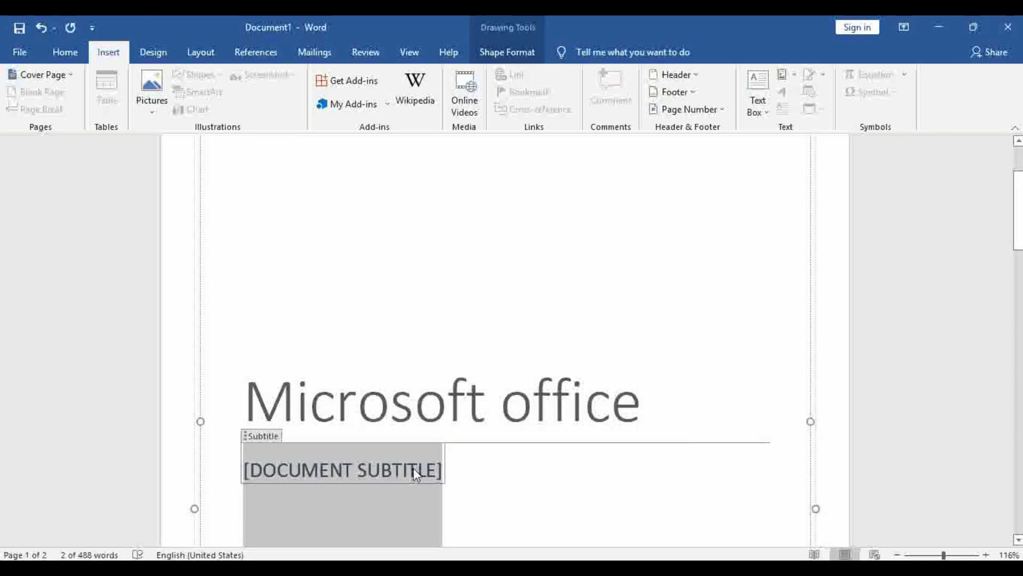
text(MO)
key(BackSpace)
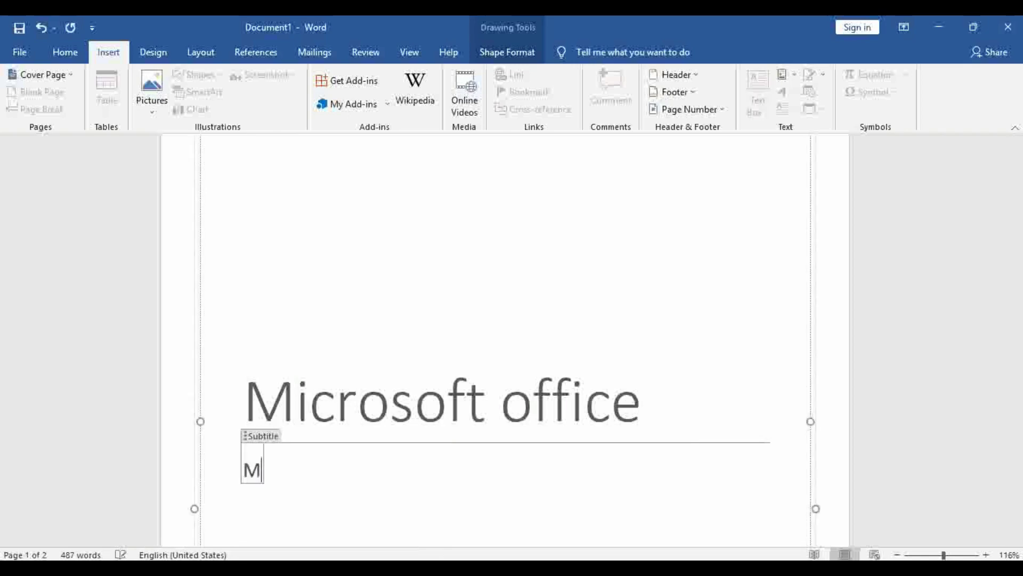
text(IC)
text(ROSOFT)
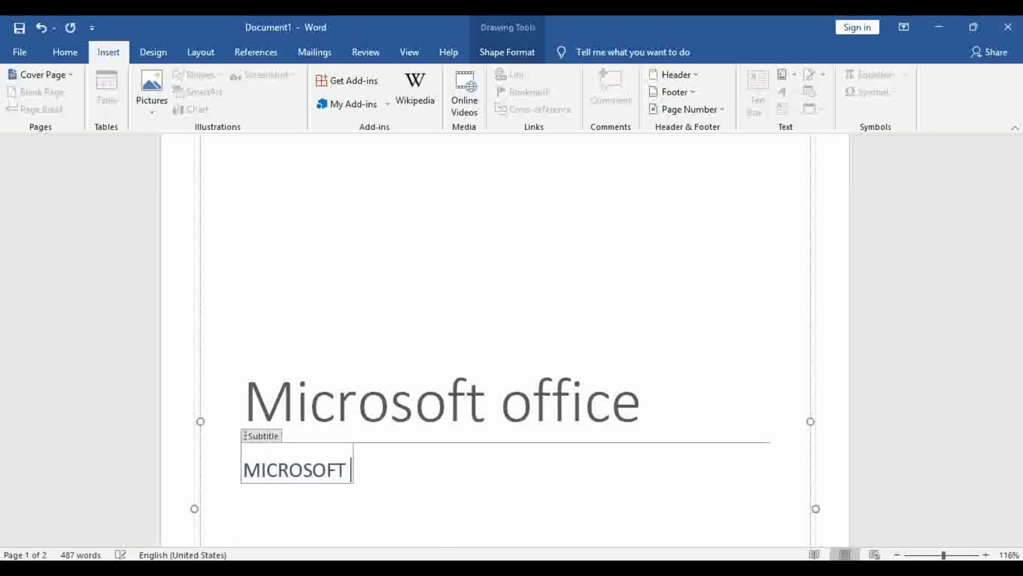
text( WORD)
scroll(478, 433, down, 3)
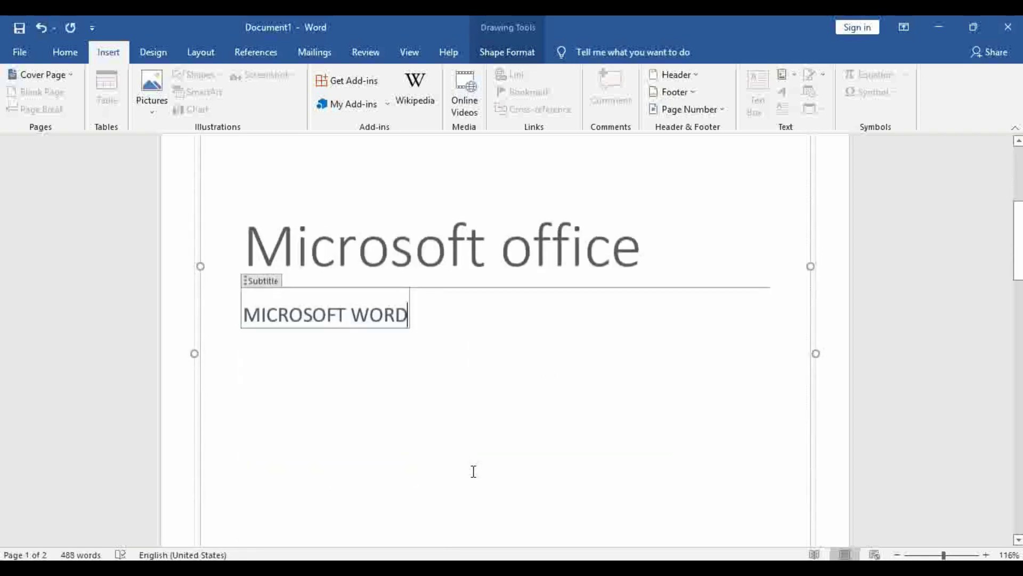
scroll(474, 473, down, 5)
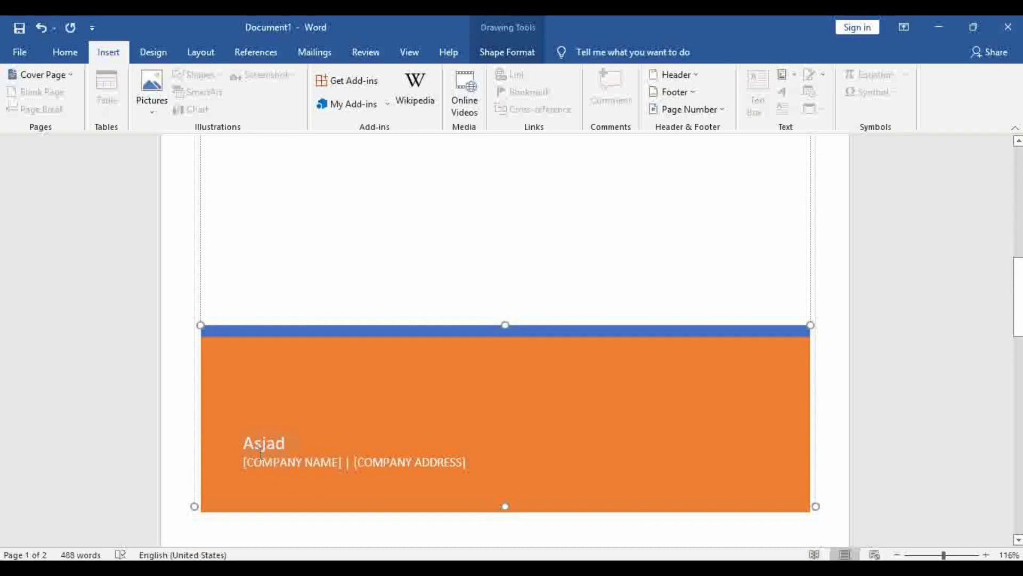
Enter YURITECH as the company name and KERALA as the company address.
click(305, 462)
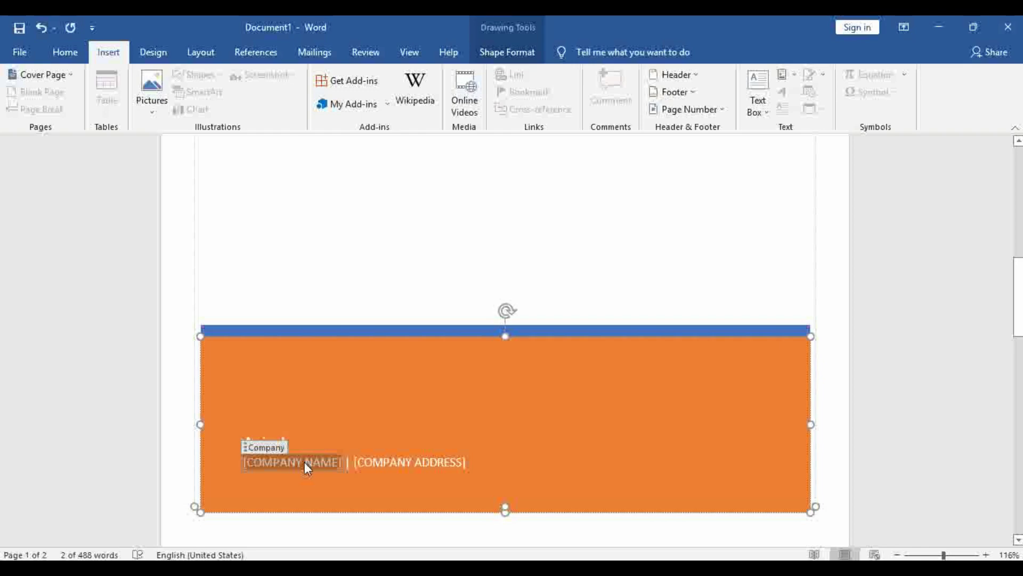
text(YUR)
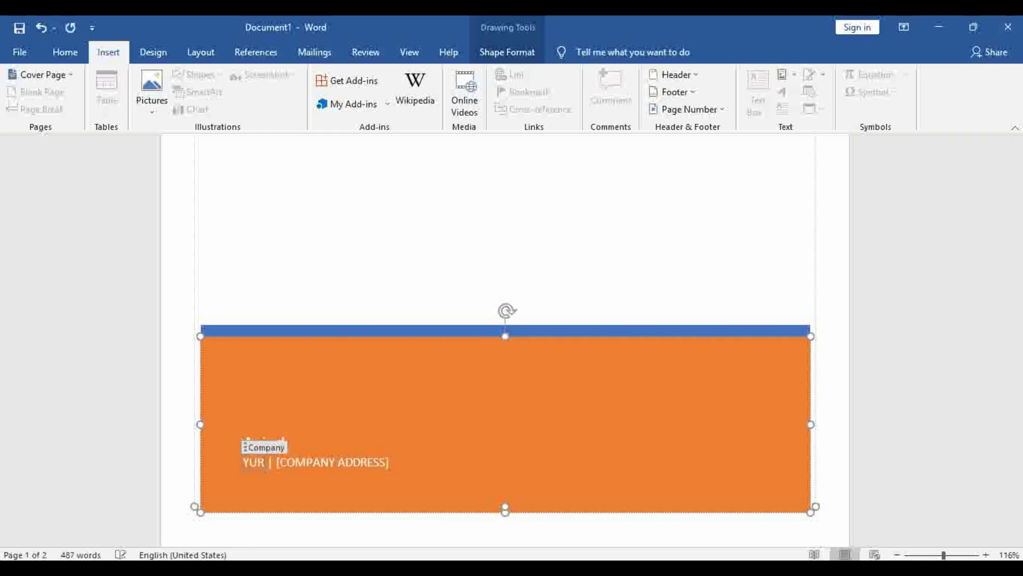
text(I)
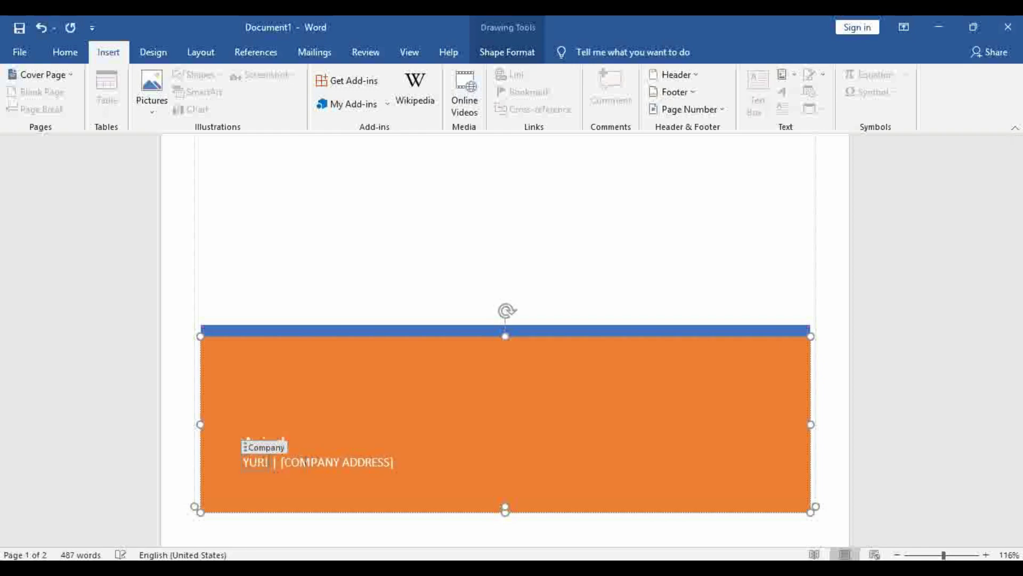
text(TECH)
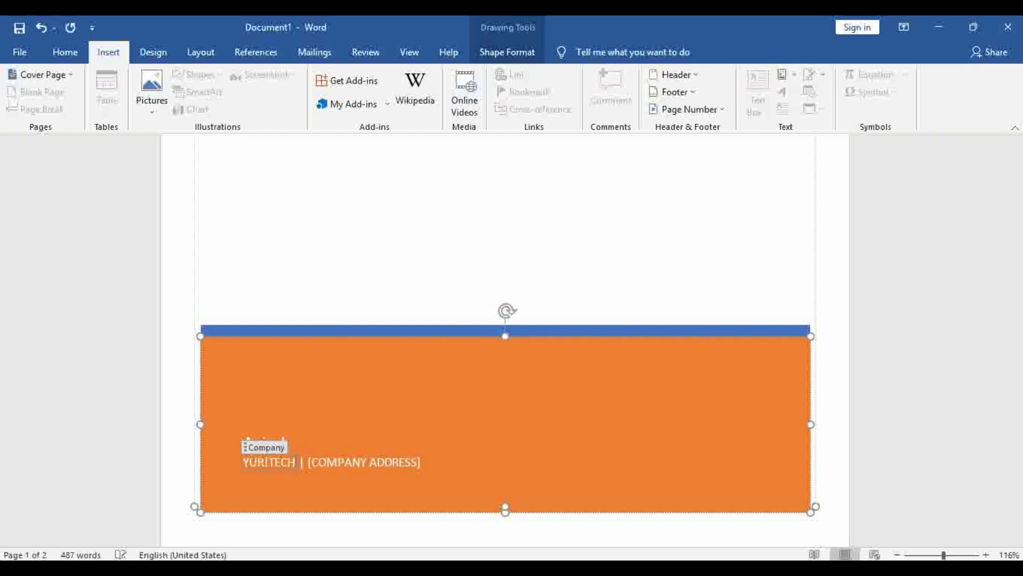
click(367, 467)
text(KE)
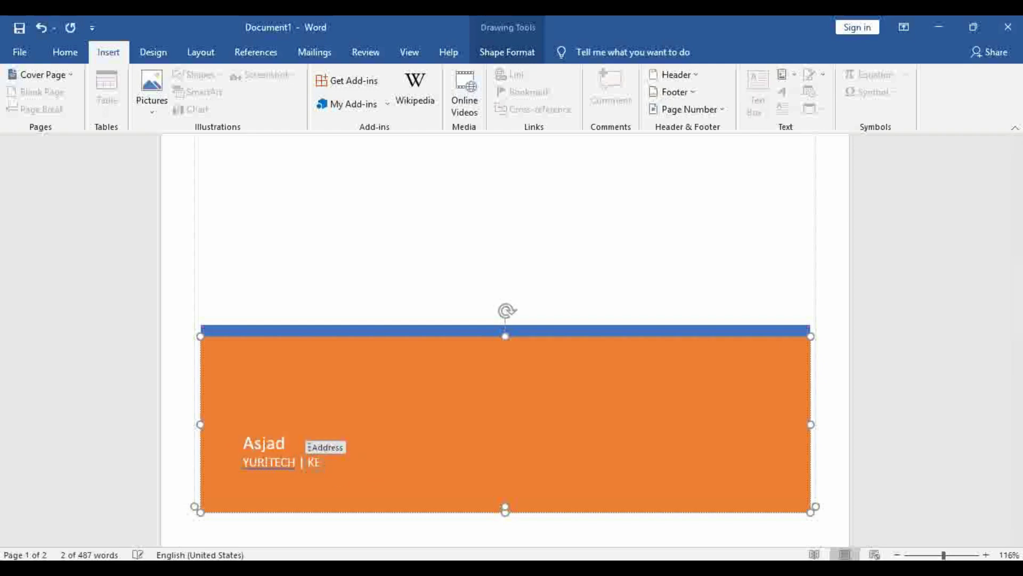
text(RALA)
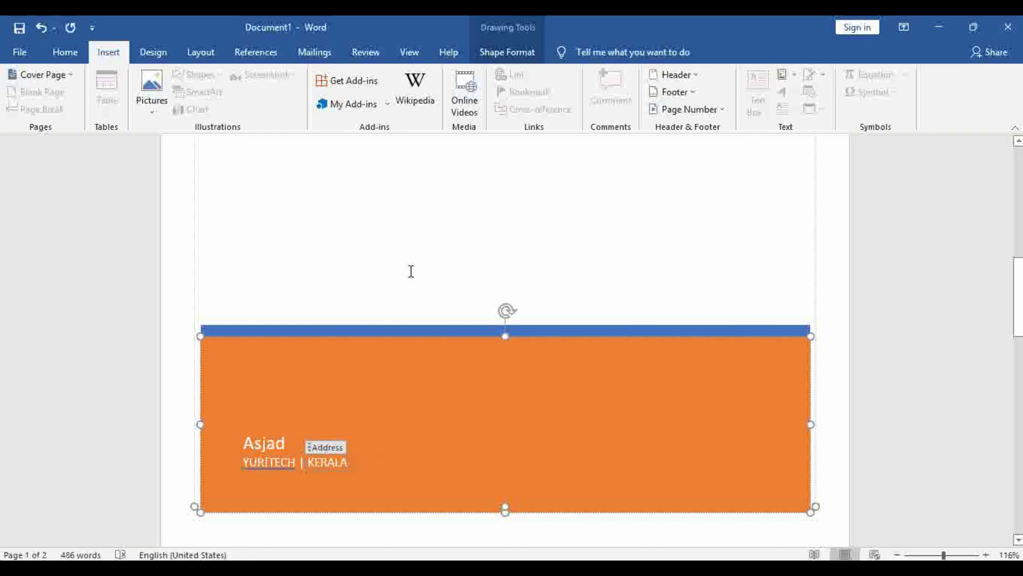
click(415, 288)
scroll(411, 441, up, 5)
scroll(410, 440, up, 3)
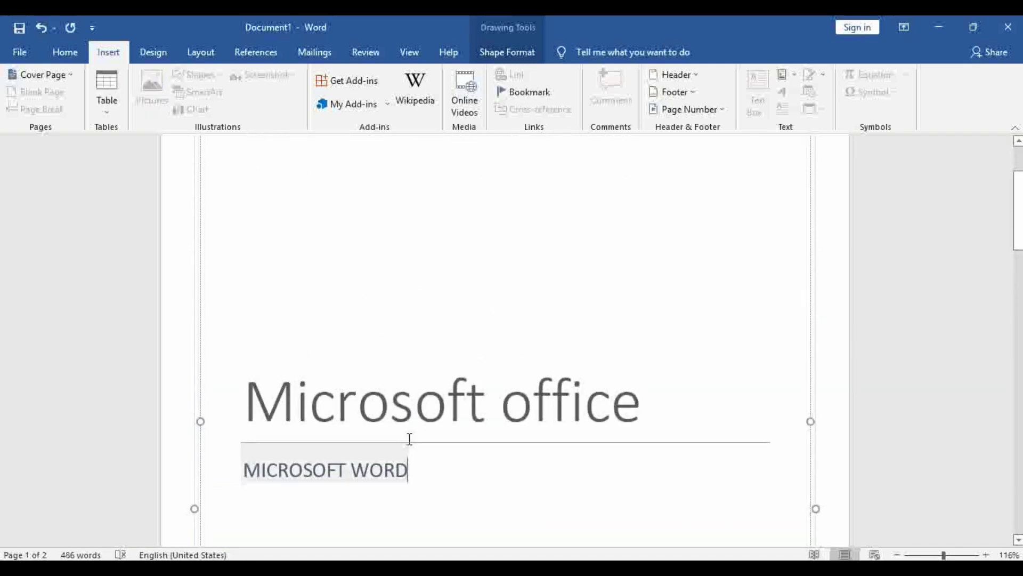
scroll(377, 377, up, 2)
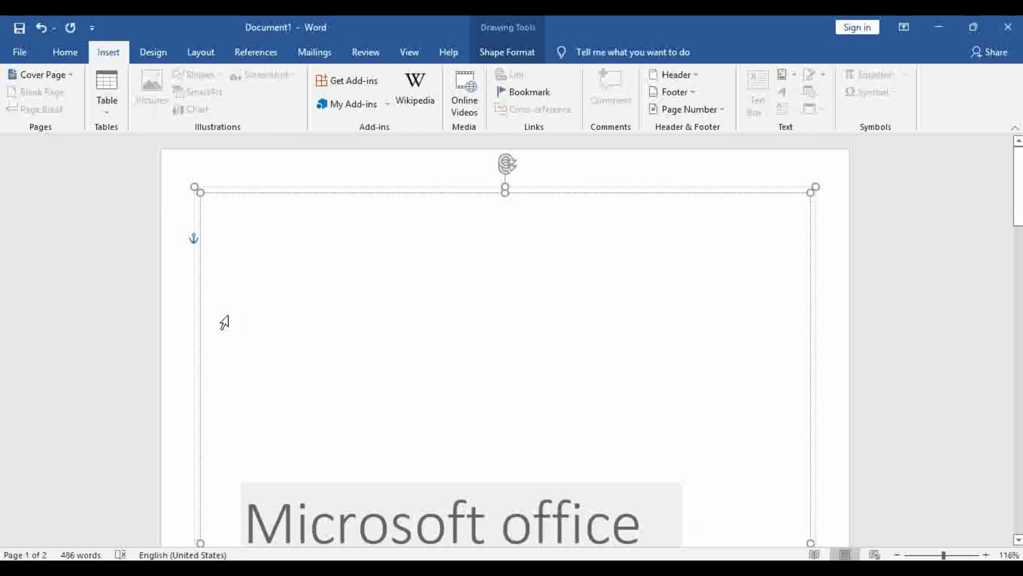
scroll(388, 391, down, 3)
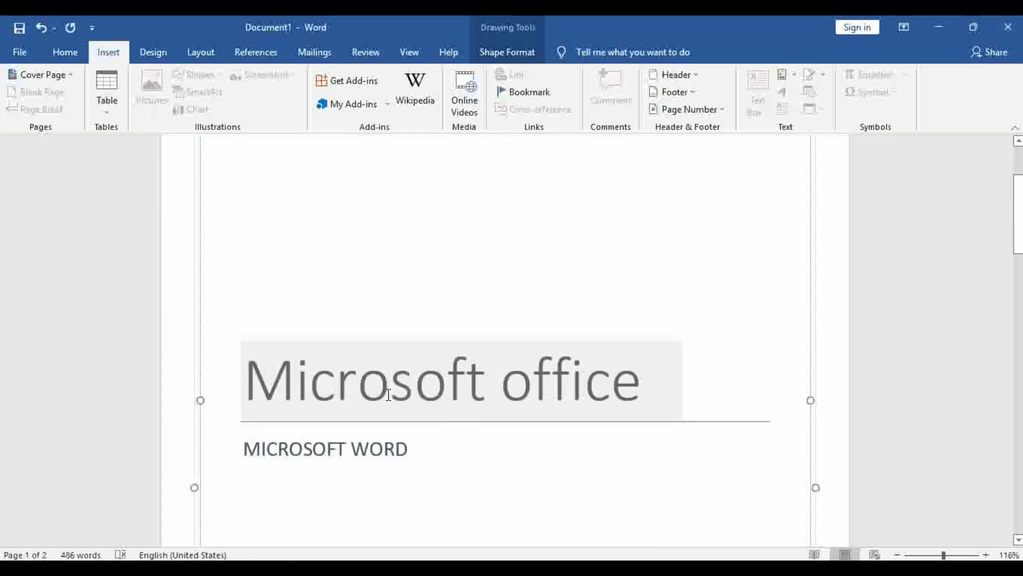
scroll(390, 397, down, 2)
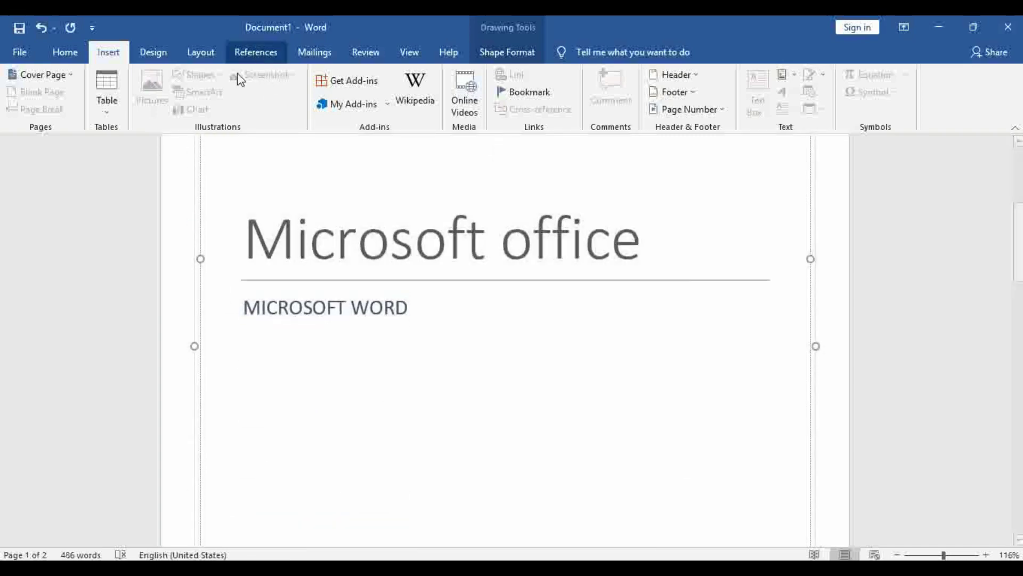
click(154, 53)
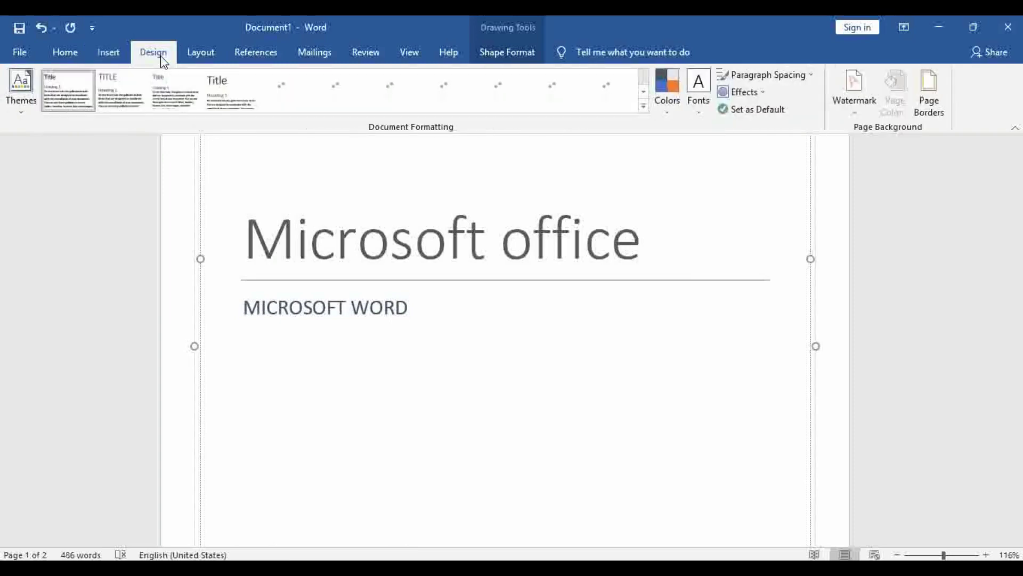
click(108, 53)
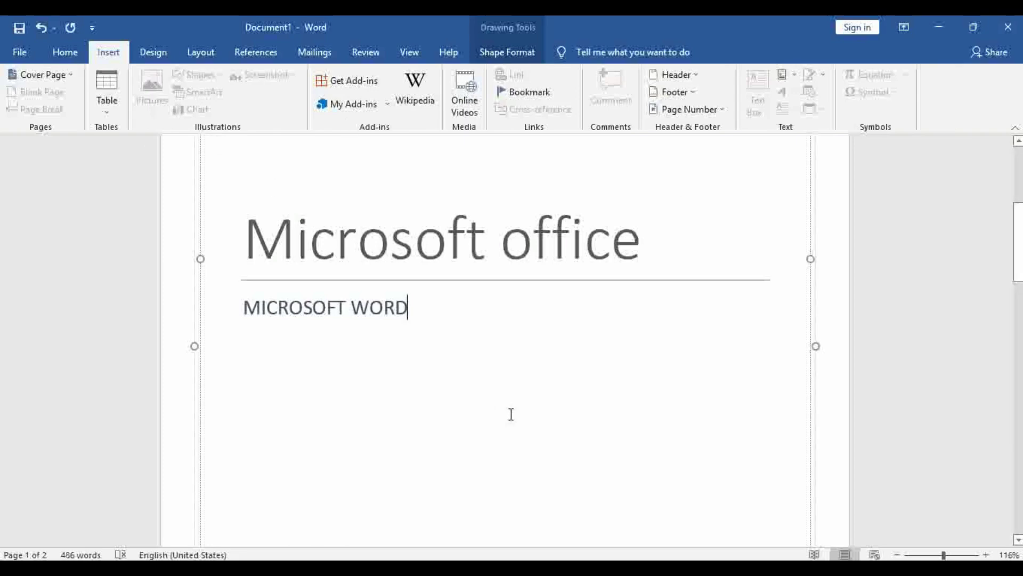
scroll(510, 414, down, 3)
scroll(430, 405, down, 3)
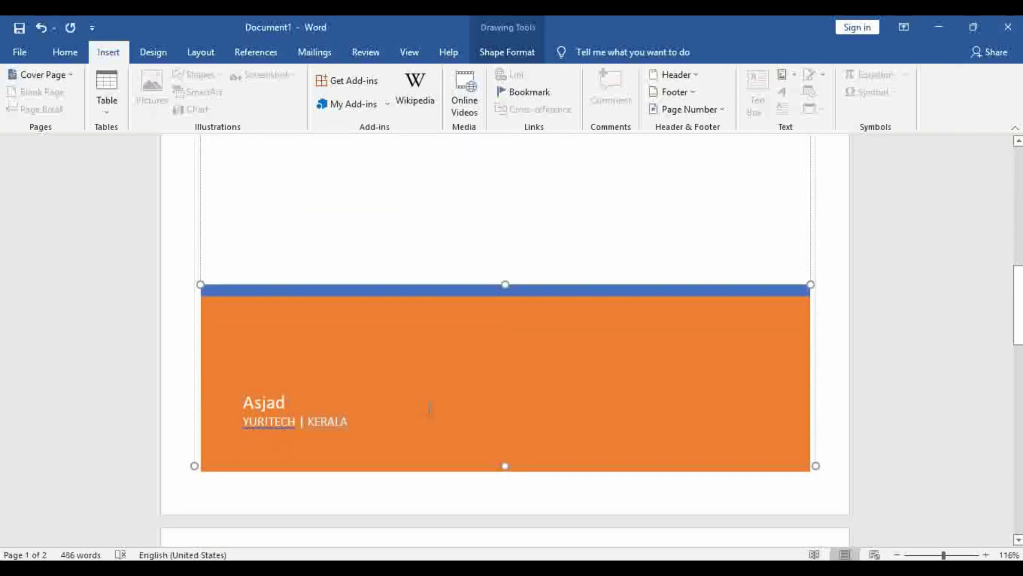
click(69, 80)
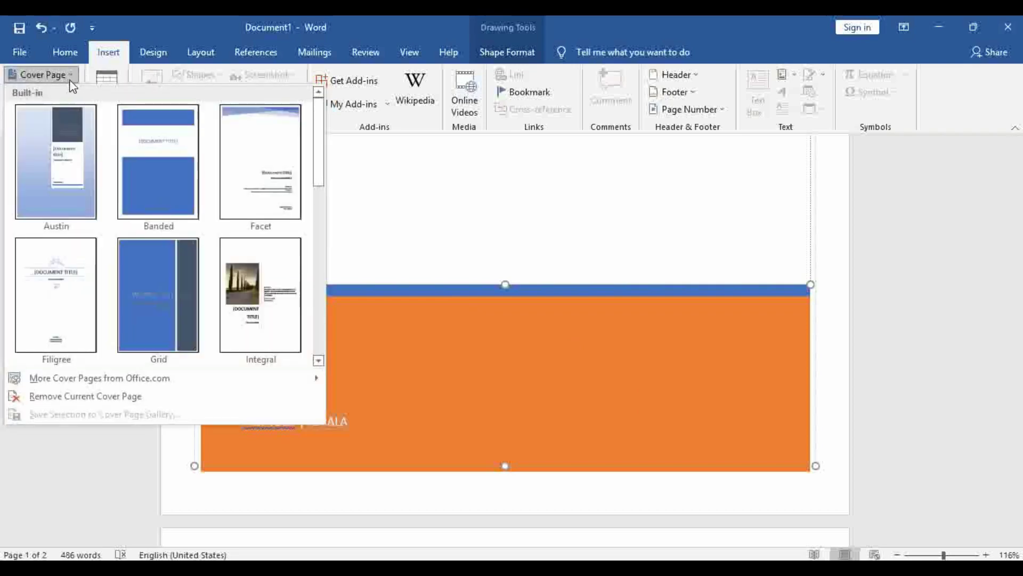
click(585, 445)
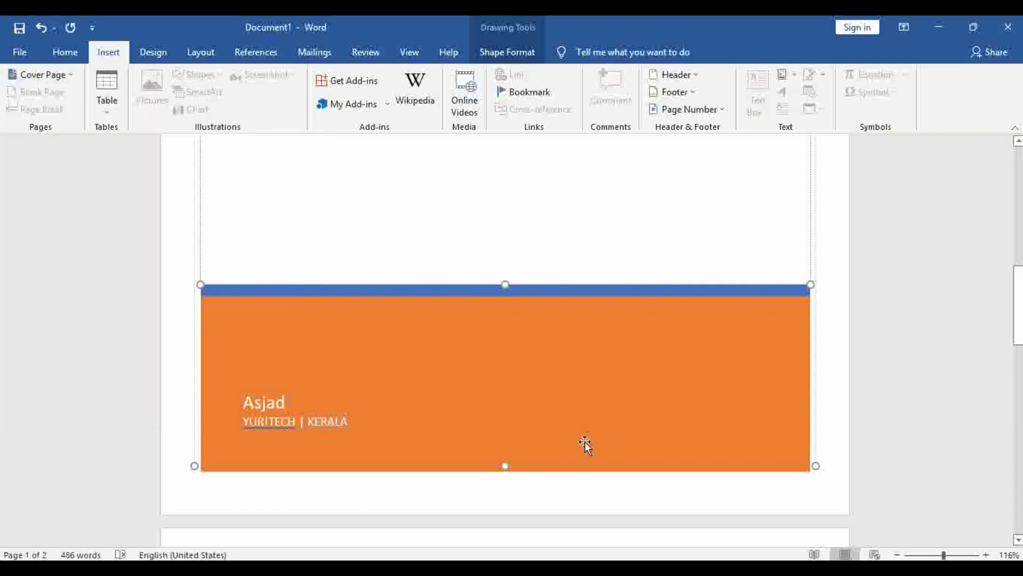
click(503, 400)
click(387, 312)
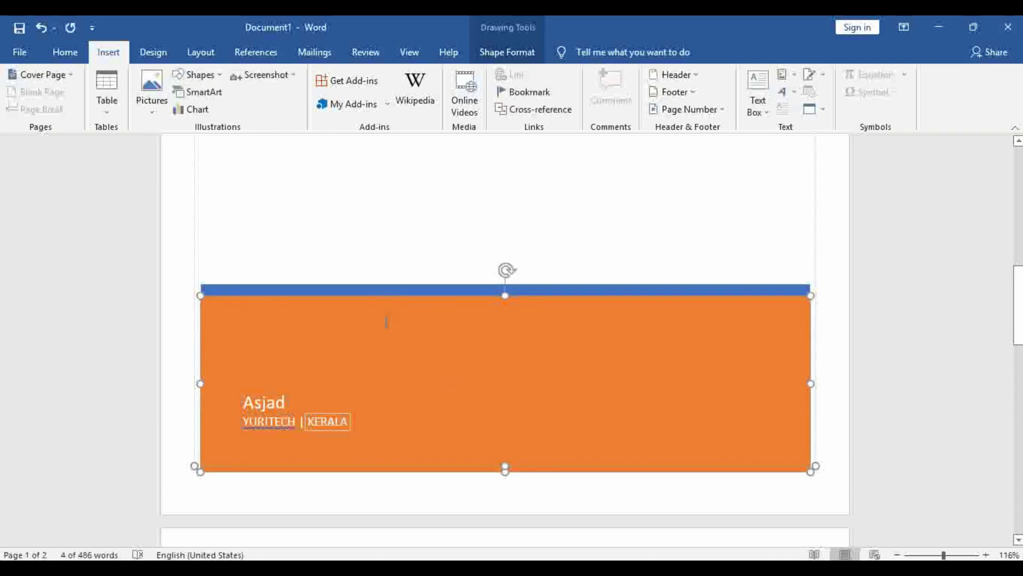
scroll(471, 402, down, 3)
scroll(471, 403, down, 3)
click(465, 427)
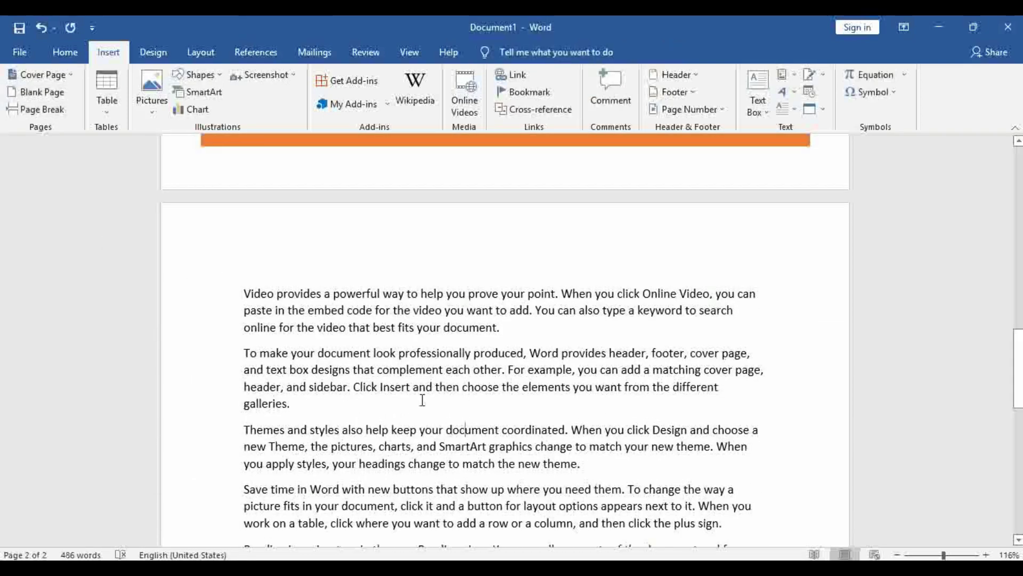
scroll(423, 405, down, 3)
scroll(428, 424, up, 4)
scroll(428, 423, up, 5)
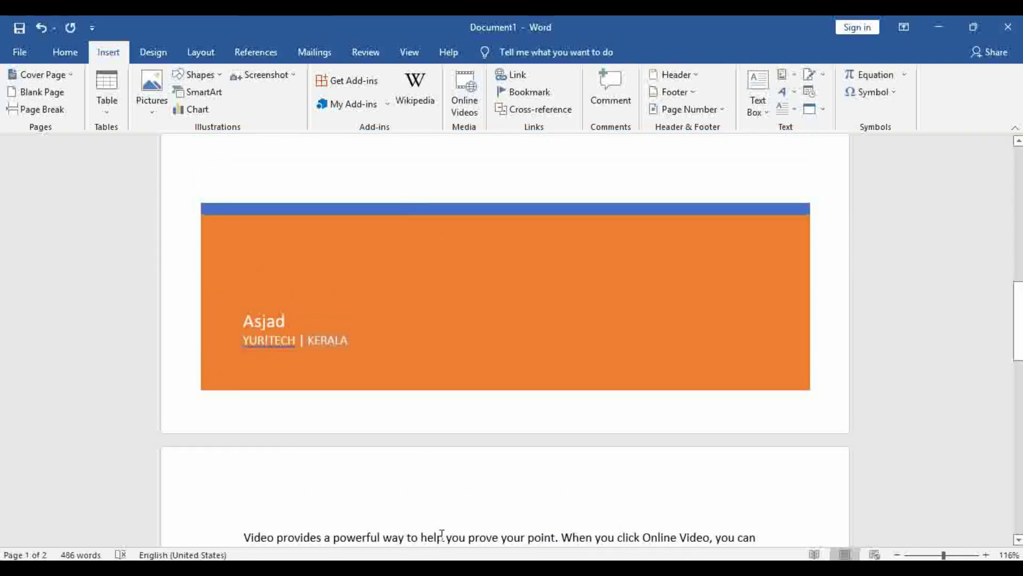
scroll(450, 513, up, 1)
scroll(449, 514, down, 2)
scroll(449, 514, down, 1)
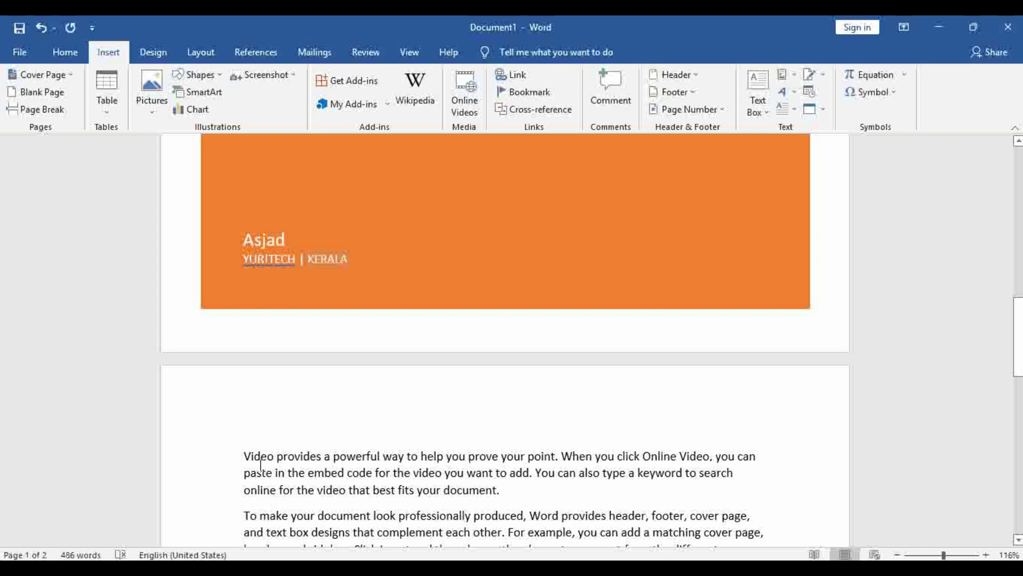
click(244, 456)
Push the body text starting 'Video provides' onto a new page with a page break.
click(36, 111)
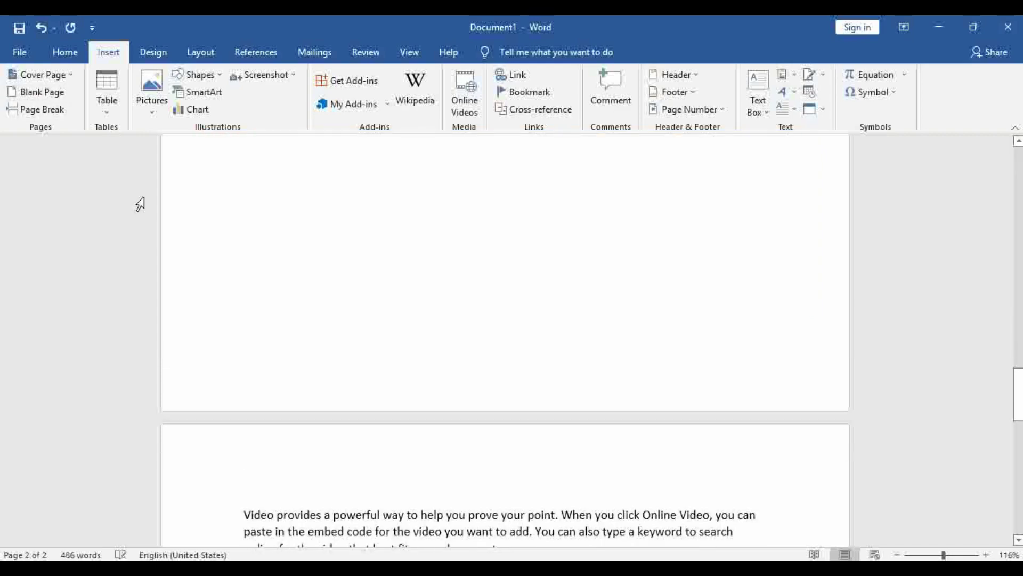
scroll(352, 397, up, 3)
scroll(357, 404, up, 6)
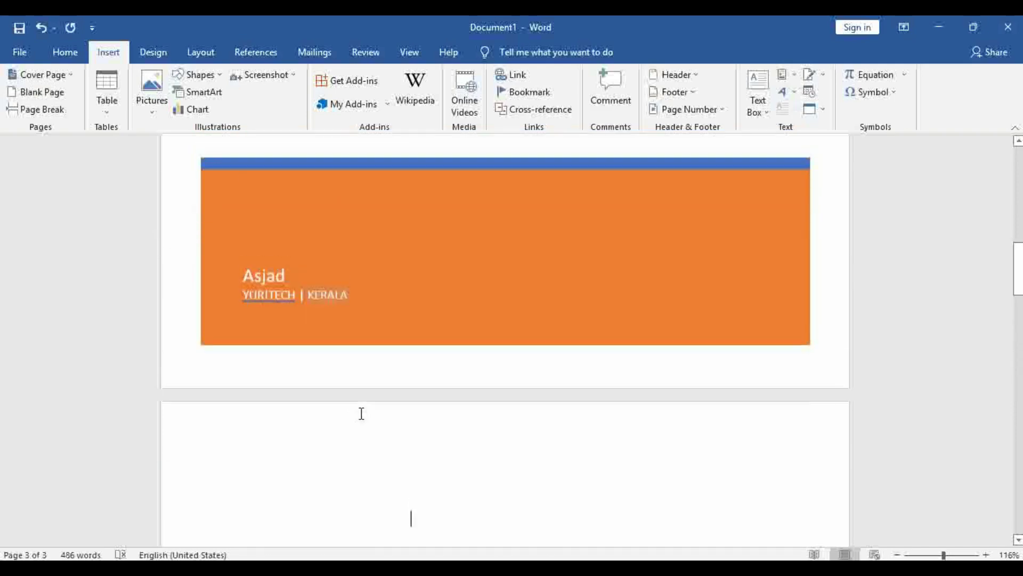
scroll(359, 411, down, 3)
scroll(360, 413, down, 2)
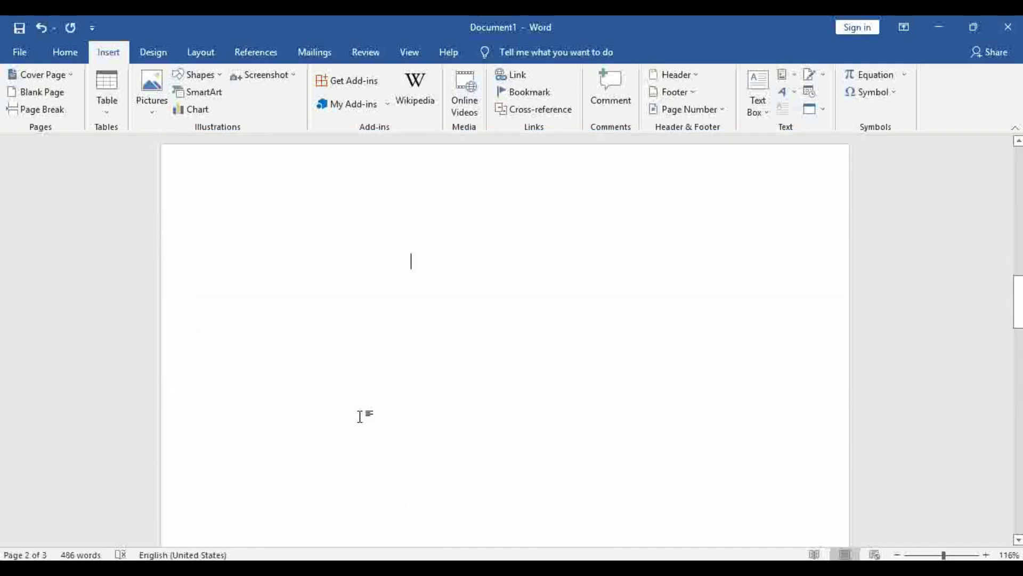
scroll(360, 416, up, 2)
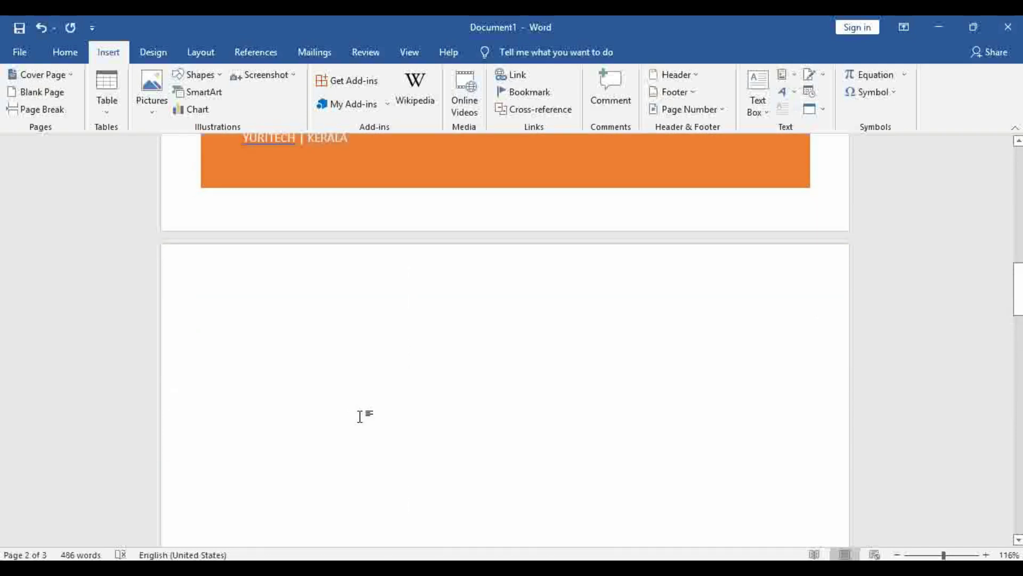
Undo and redo the page break, then undo it so the text follows the cover page.
key(ctrl+z)
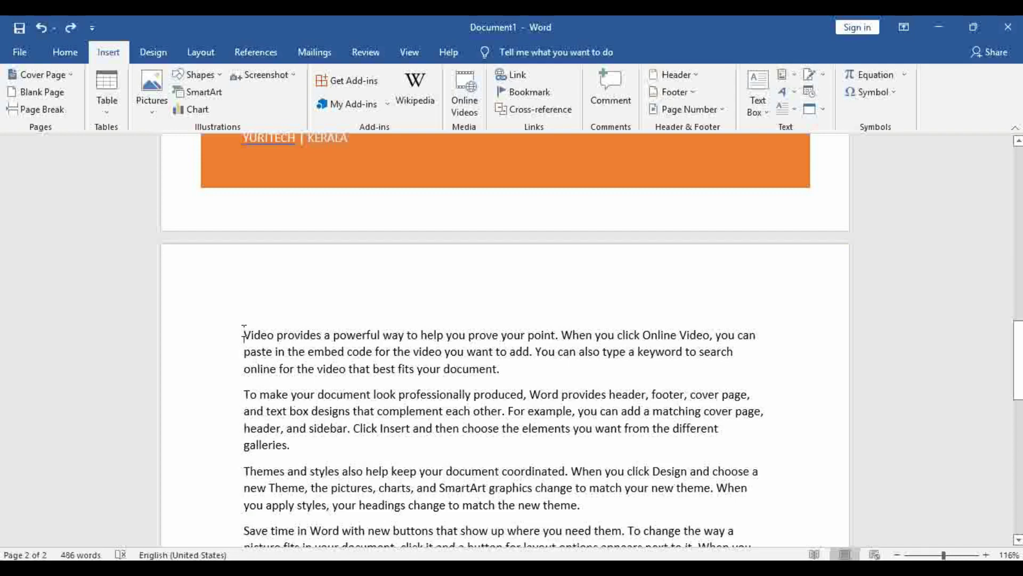
key(ctrl+Return)
scroll(256, 328, up, 5)
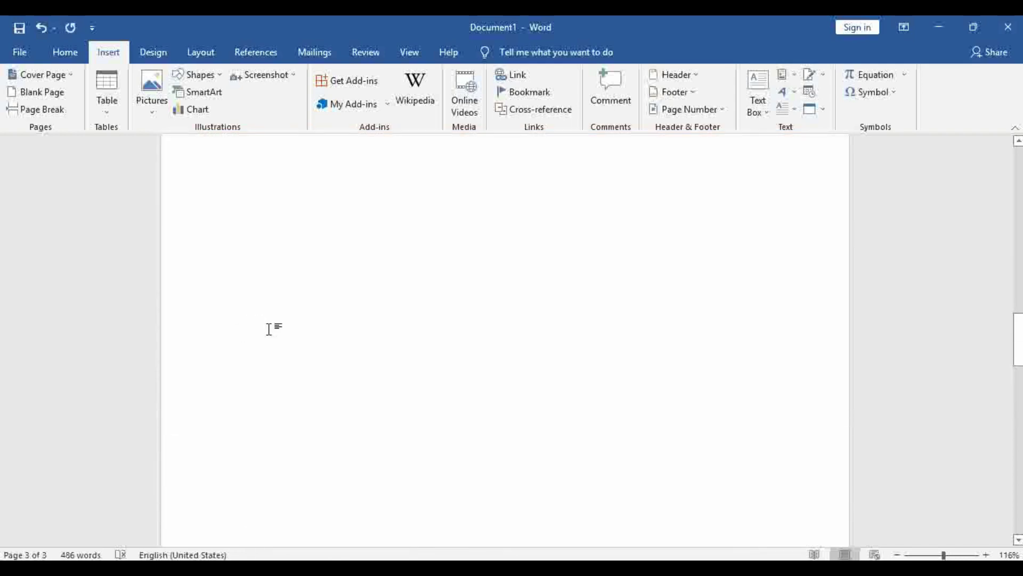
scroll(382, 354, up, 2)
scroll(478, 322, up, 2)
scroll(456, 375, down, 5)
scroll(457, 379, down, 3)
scroll(451, 389, down, 1)
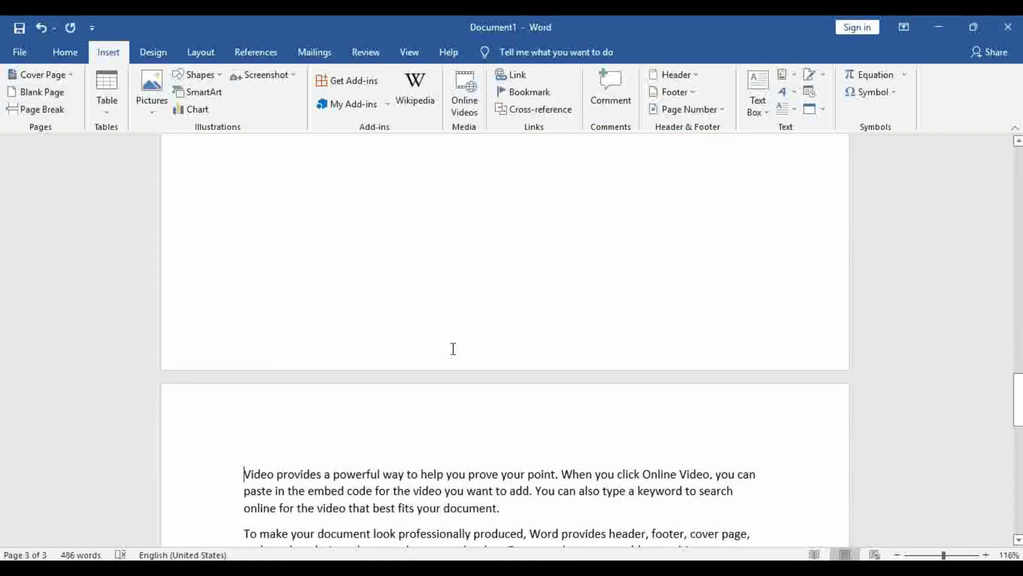
scroll(426, 375, up, 5)
scroll(426, 383, up, 10)
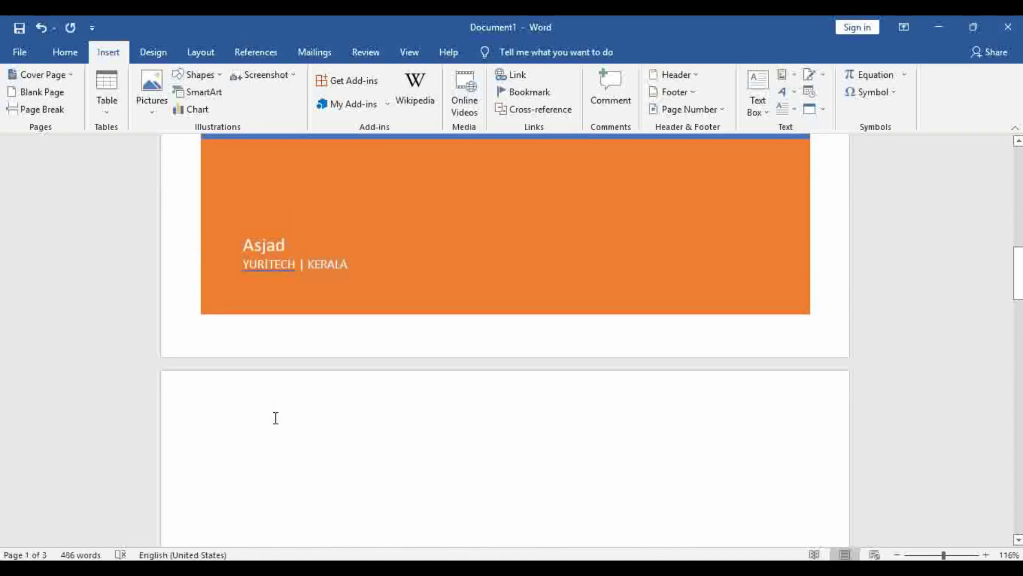
key(ctrl+z)
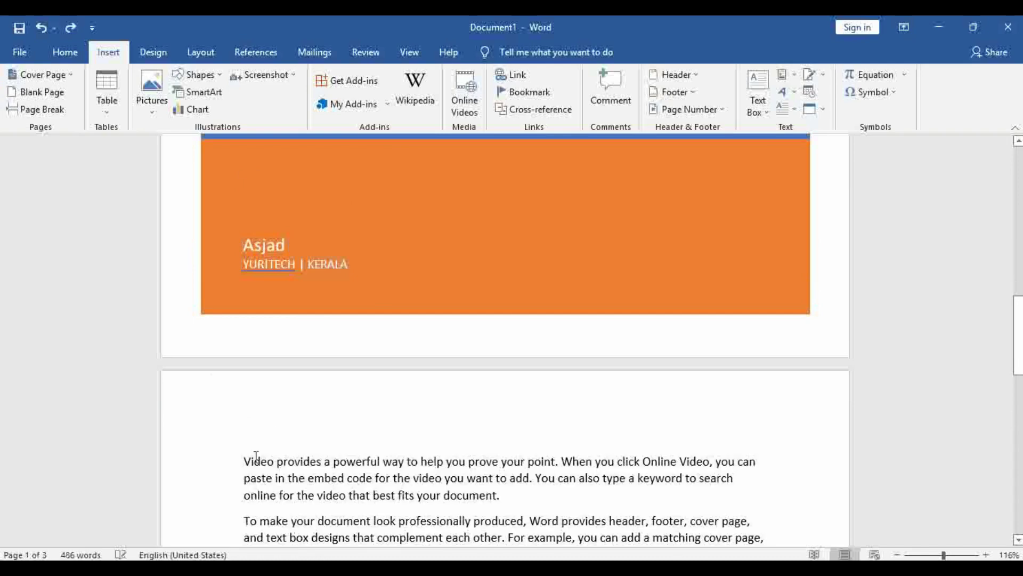
scroll(256, 397, down, 3)
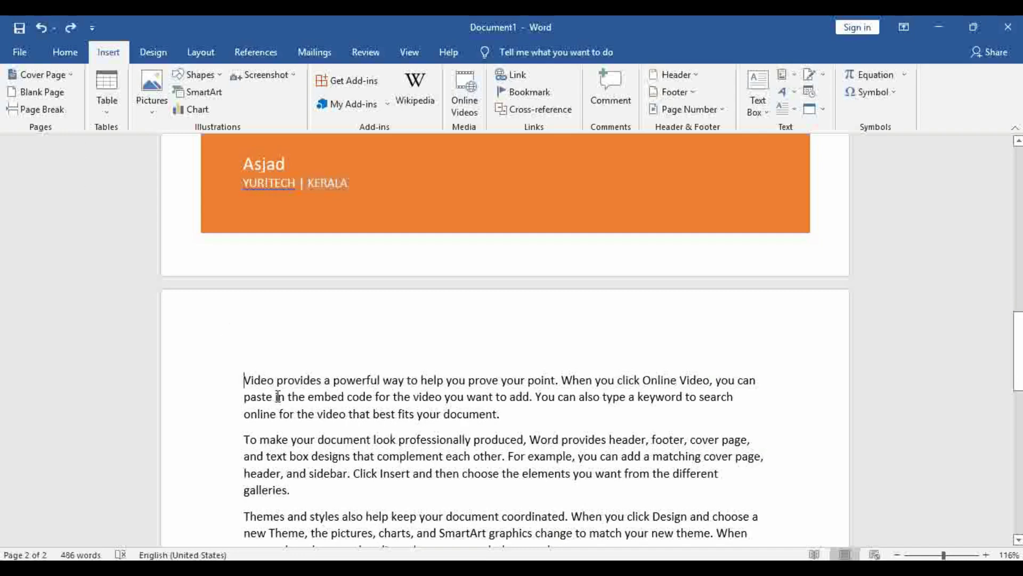
click(42, 92)
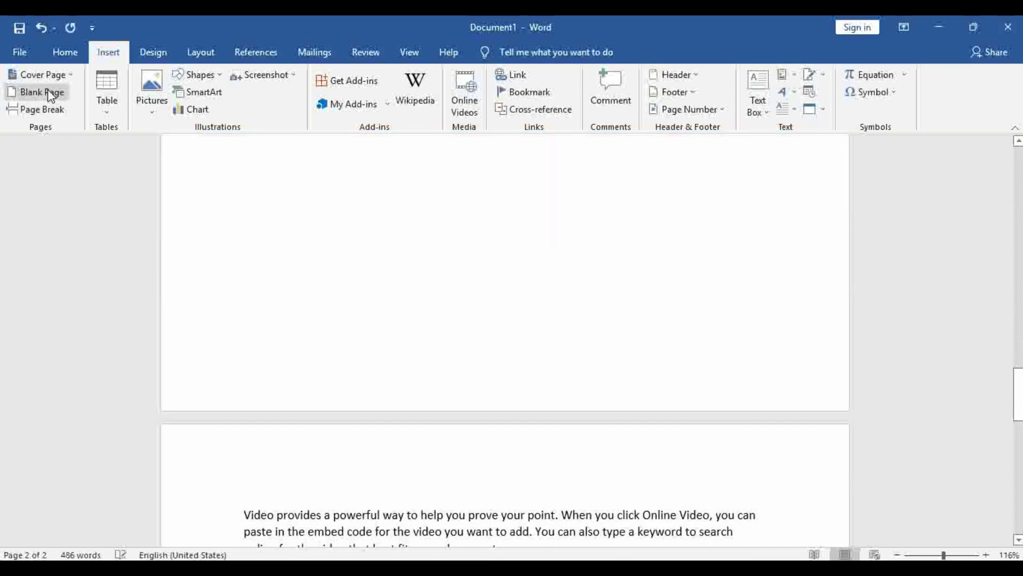
scroll(397, 395, down, 4)
click(41, 91)
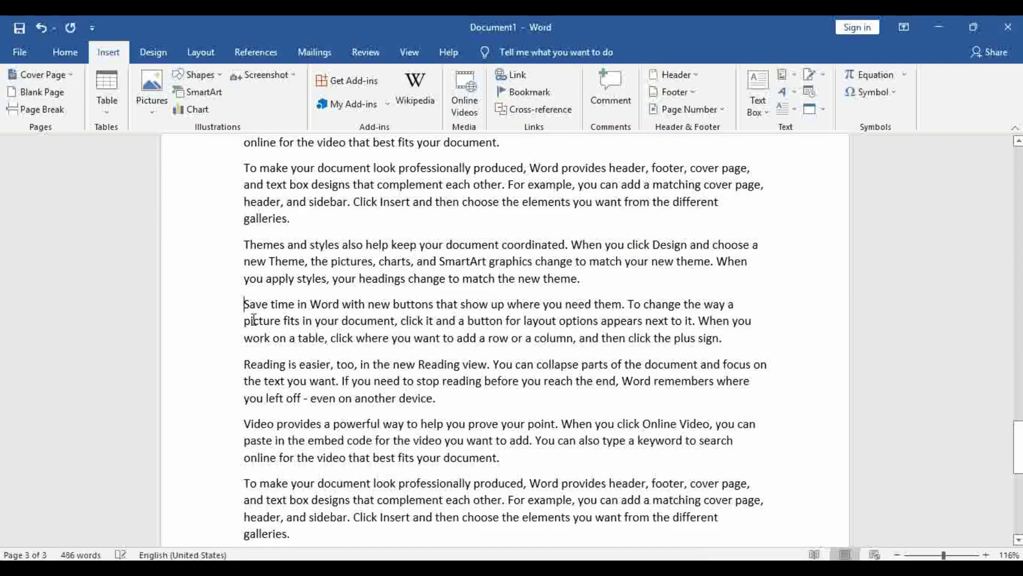
key(Return)
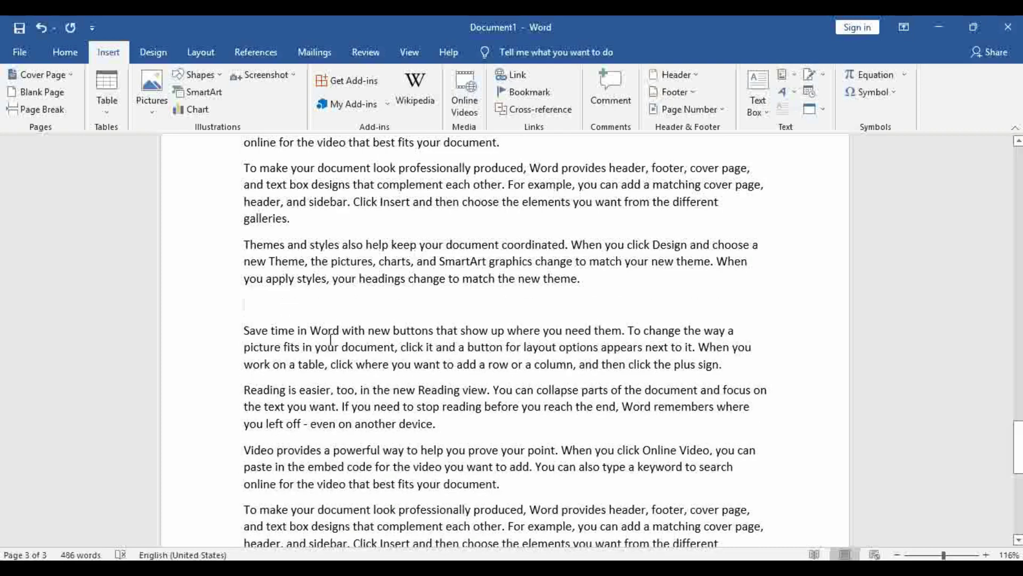
scroll(326, 346, up, 3)
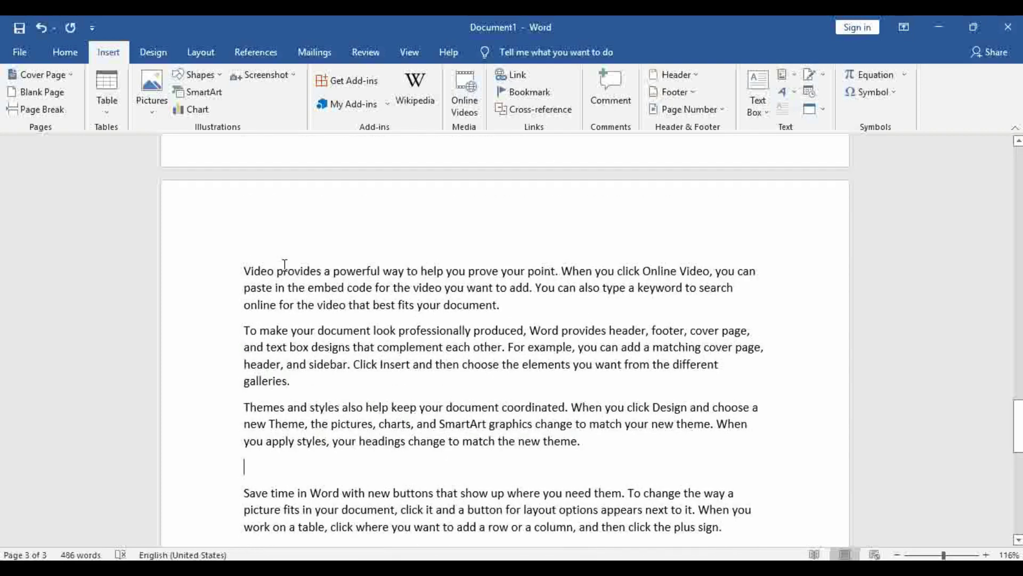
scroll(408, 396, down, 3)
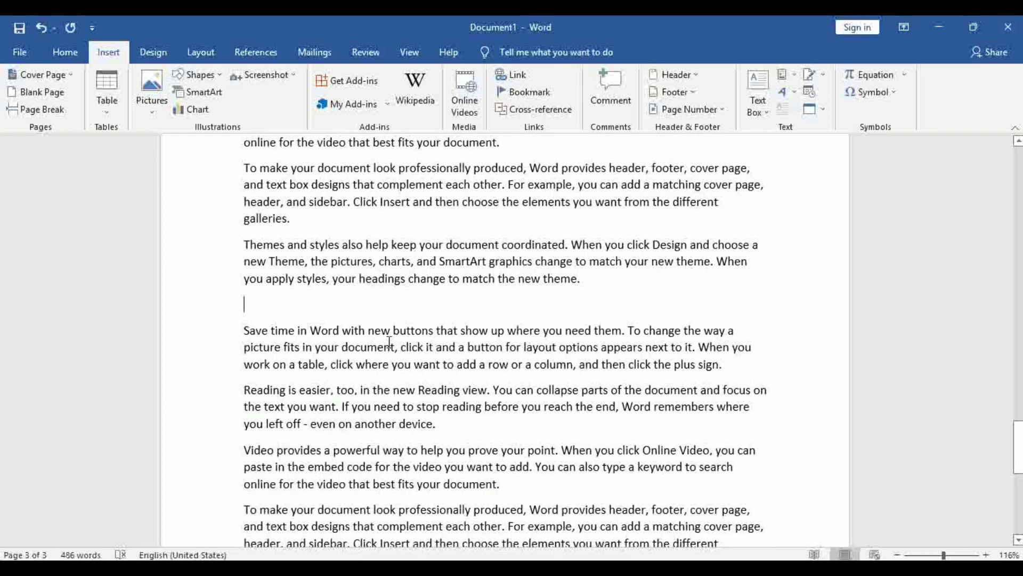
key(ctrl+z)
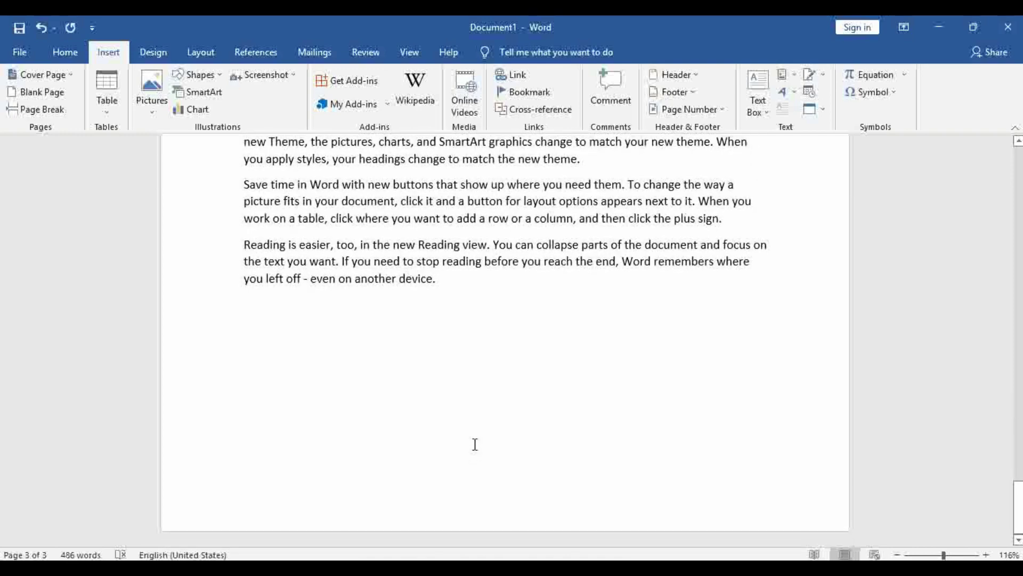
key(ctrl+y)
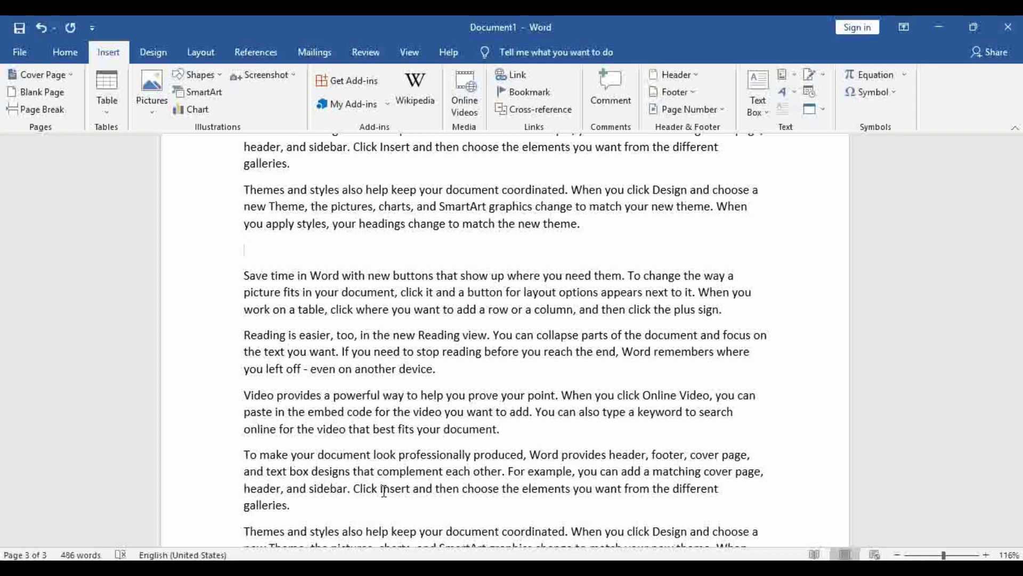
click(338, 309)
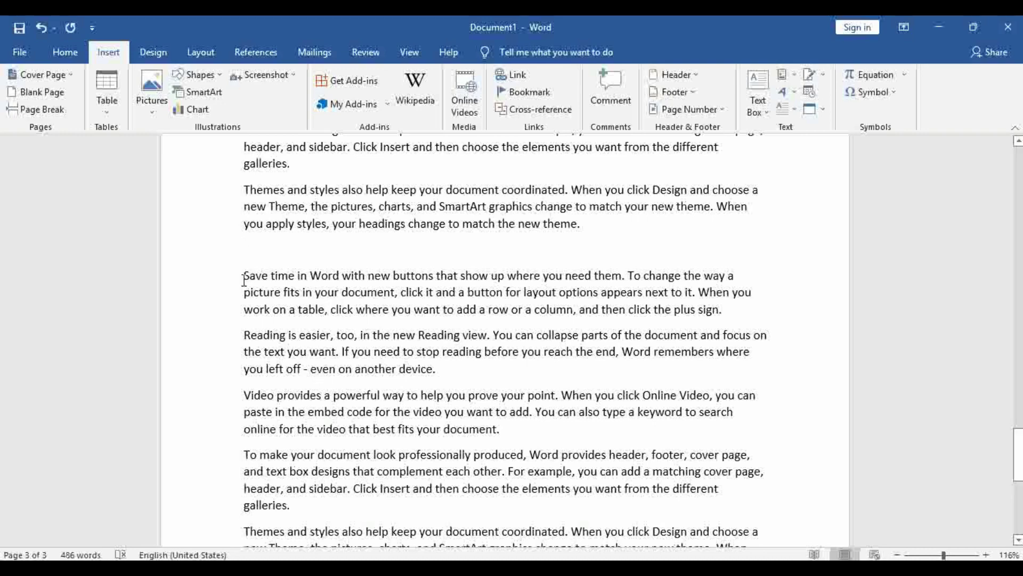
click(41, 109)
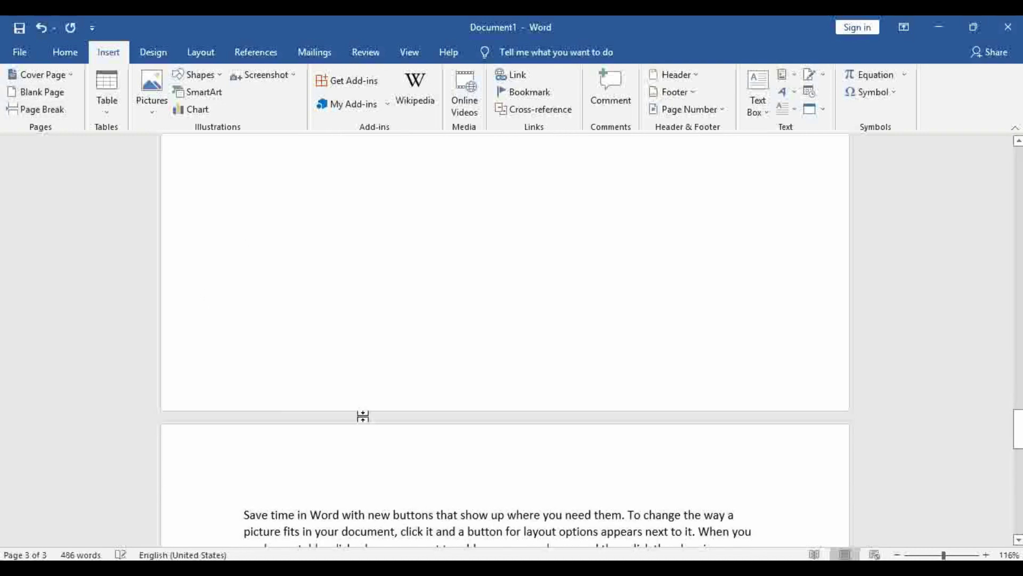
scroll(363, 426, down, 3)
scroll(365, 453, down, 3)
scroll(366, 477, down, 3)
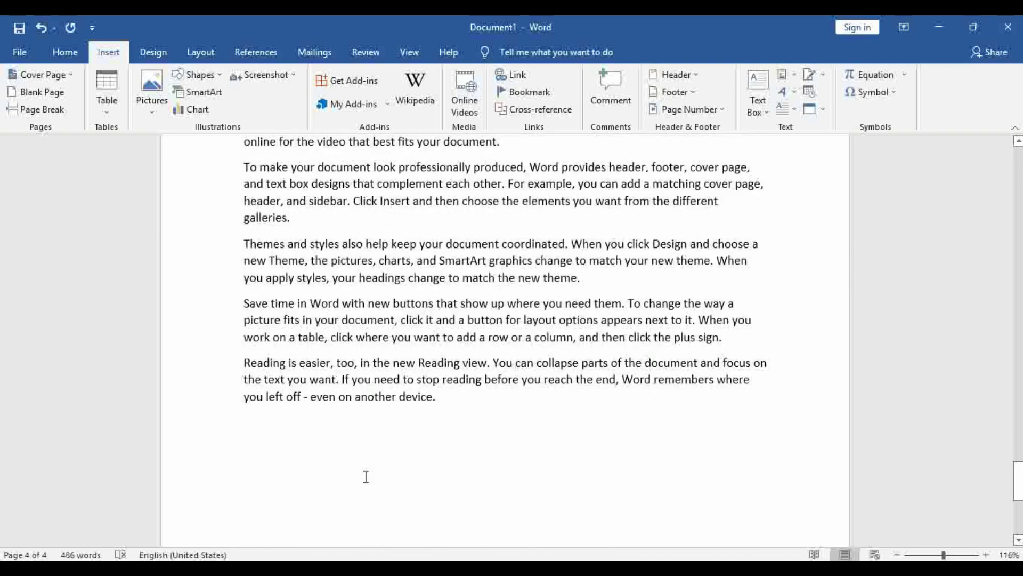
scroll(366, 476, up, 5)
scroll(366, 477, up, 5)
scroll(366, 477, up, 5)
scroll(372, 466, up, 2)
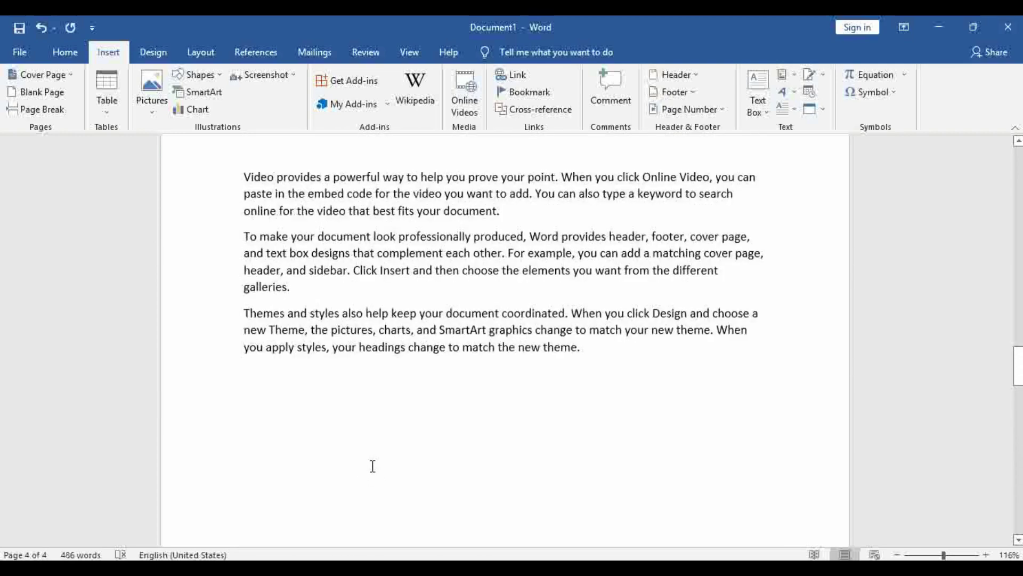
scroll(373, 466, up, 5)
scroll(297, 402, up, 5)
scroll(311, 430, up, 5)
scroll(314, 433, up, 3)
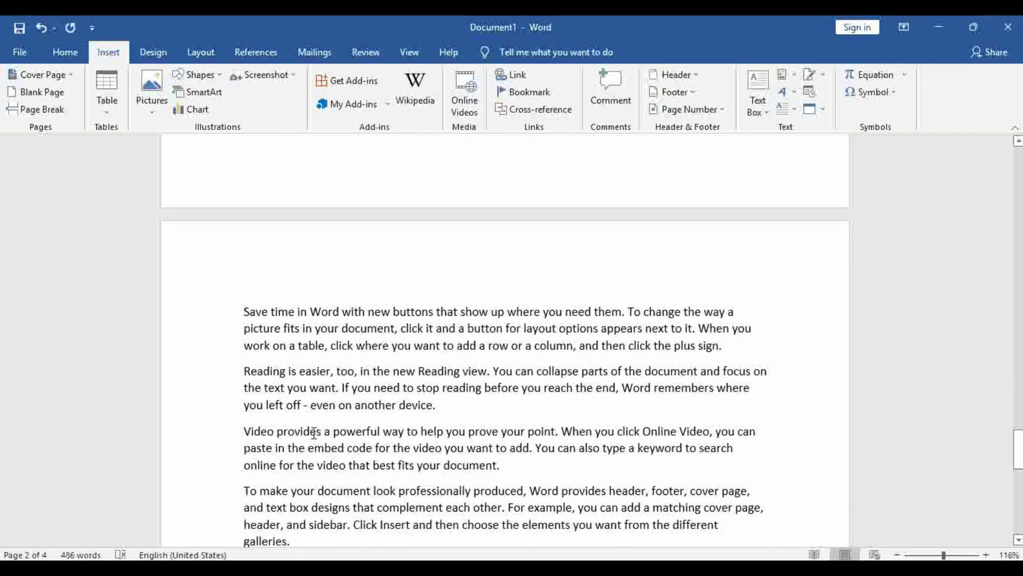
key(ctrl+z)
scroll(373, 464, up, 3)
scroll(389, 478, up, 2)
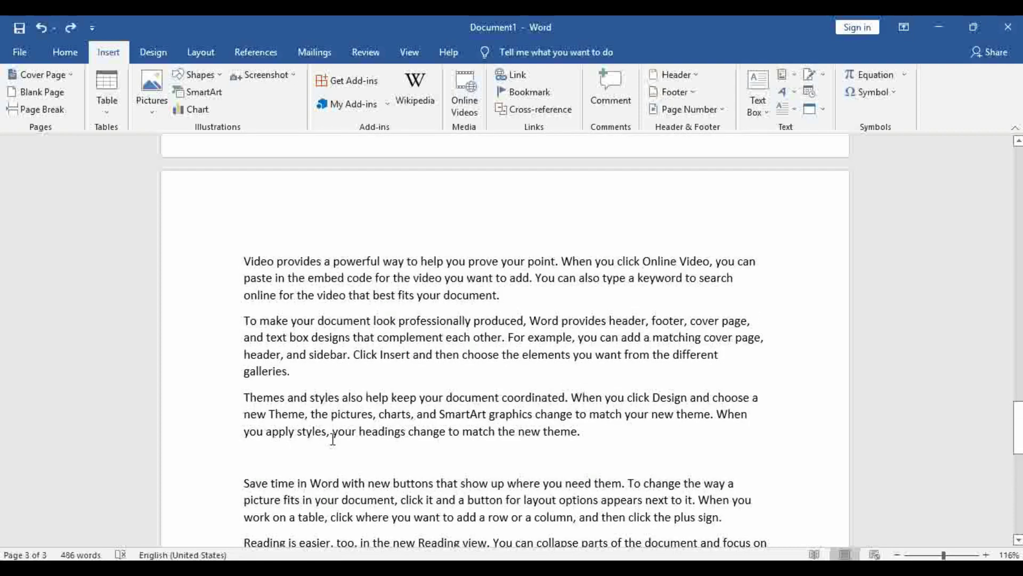
scroll(389, 479, down, 3)
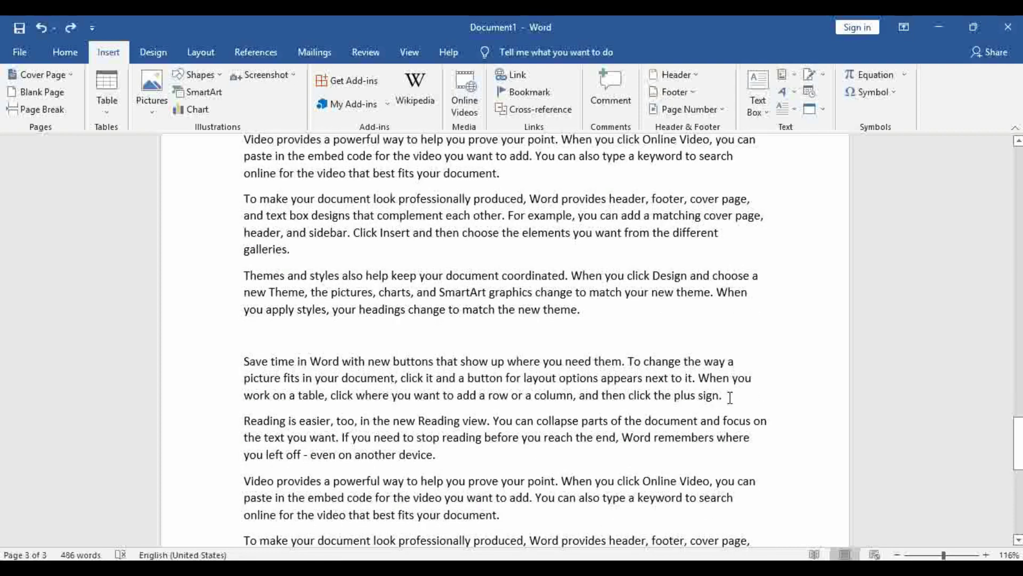
Colour the paragraphs from 'Video provides' to 'Save time' purple.
mouse_move(724, 395)
mouse_down()
mouse_move(488, 349)
mouse_move(244, 186)
mouse_up()
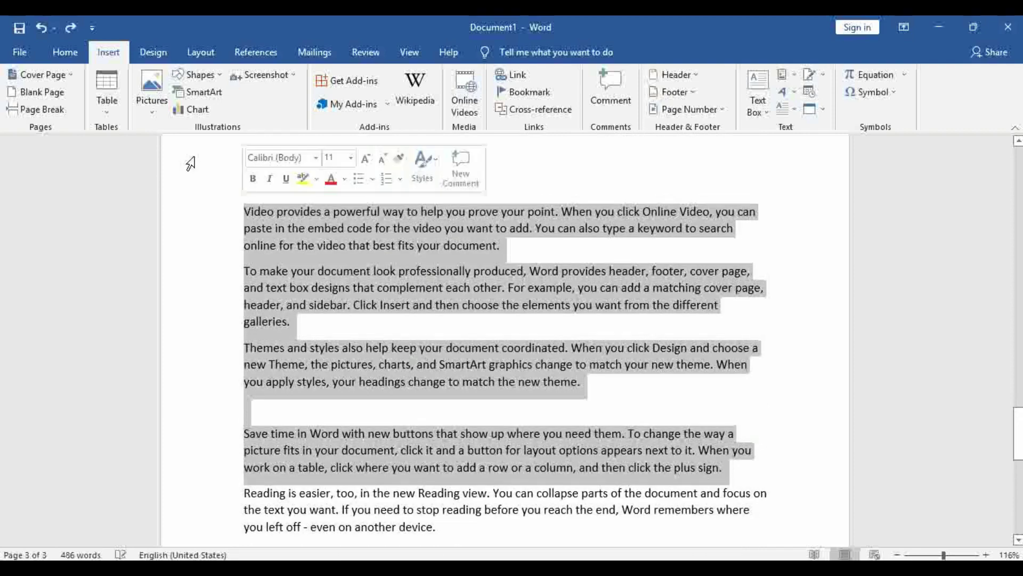
click(79, 57)
click(333, 104)
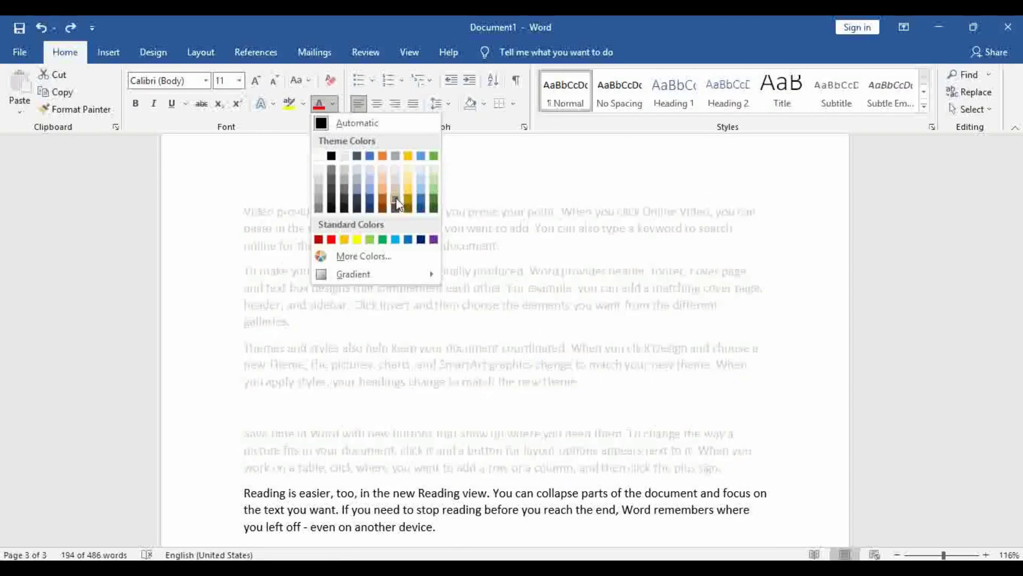
click(433, 239)
Start the 'Reading is easier' paragraph on a new page with a page break.
double_click(460, 384)
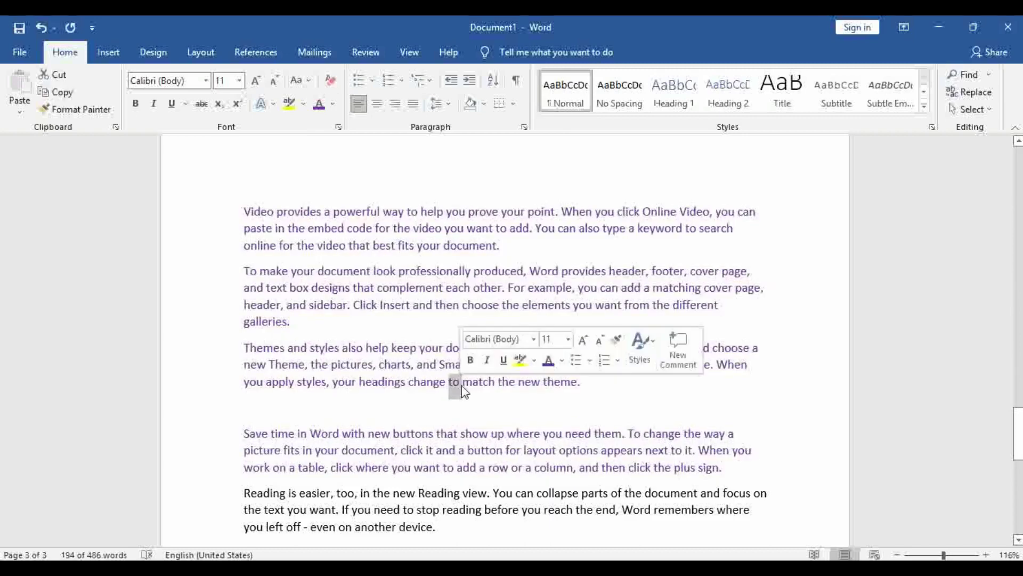
scroll(463, 391, down, 4)
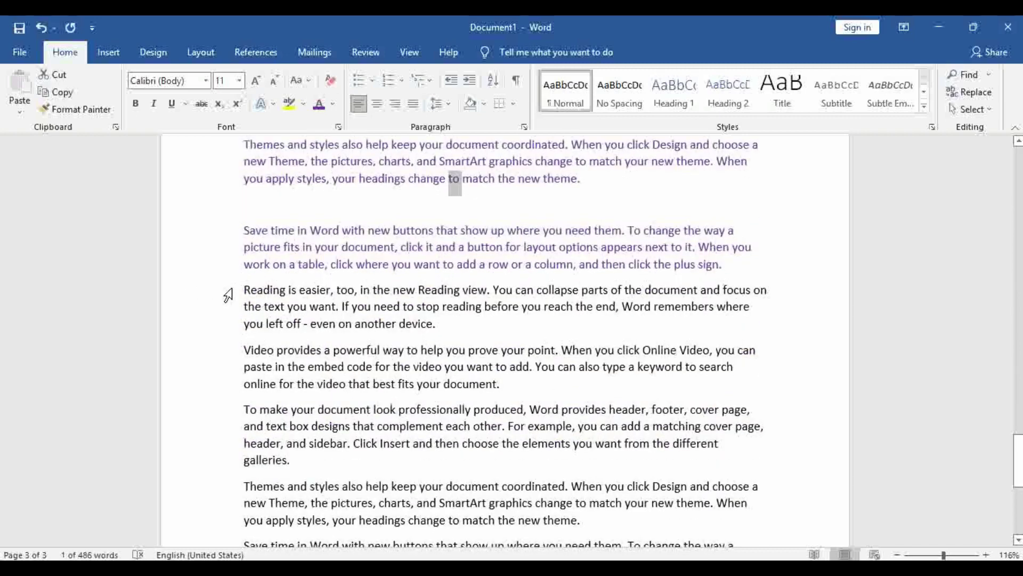
click(243, 289)
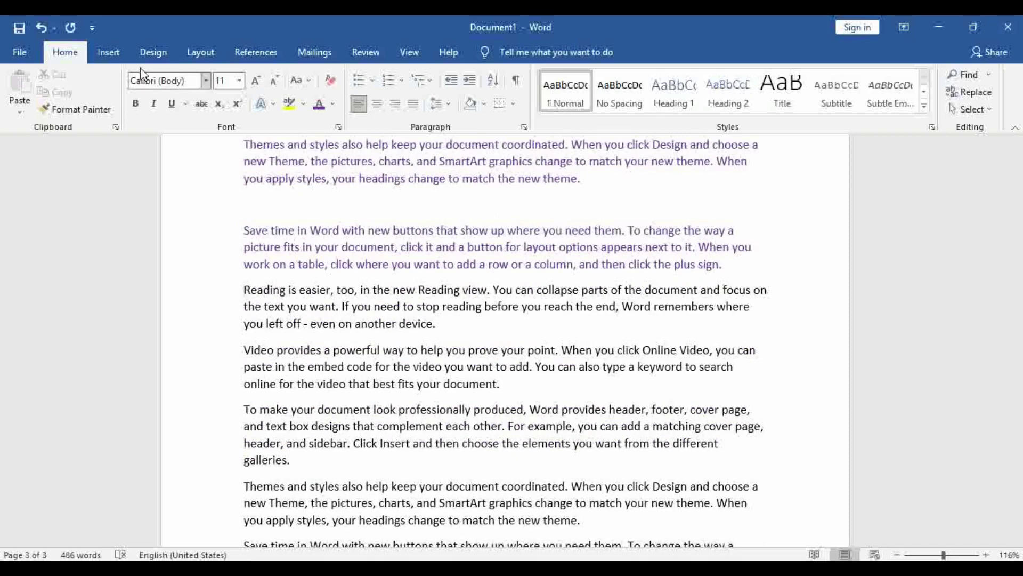
click(109, 53)
click(46, 109)
Remove the page break above the 'Reading is easier' paragraph.
scroll(400, 353, down, 5)
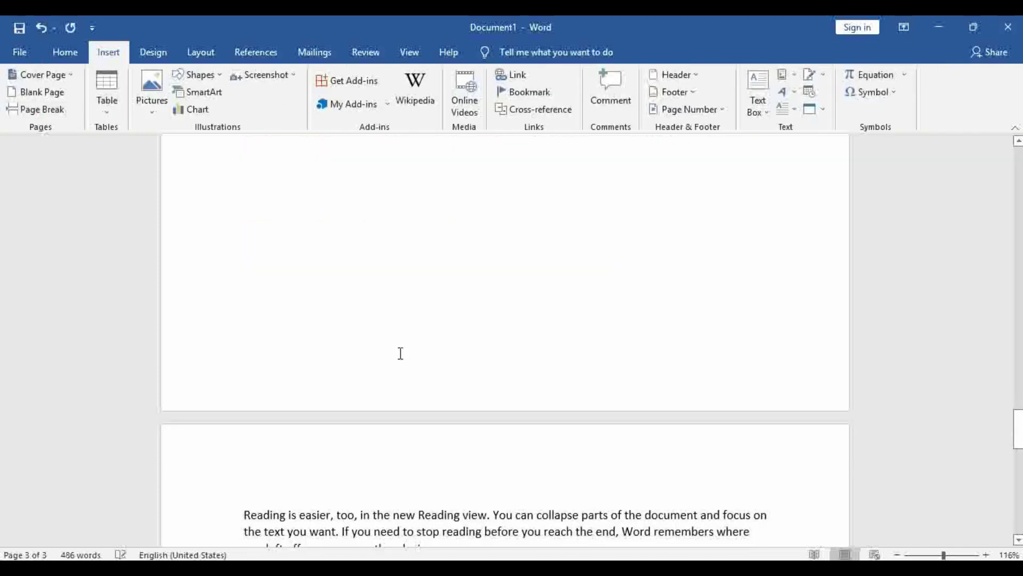
scroll(324, 462, up, 5)
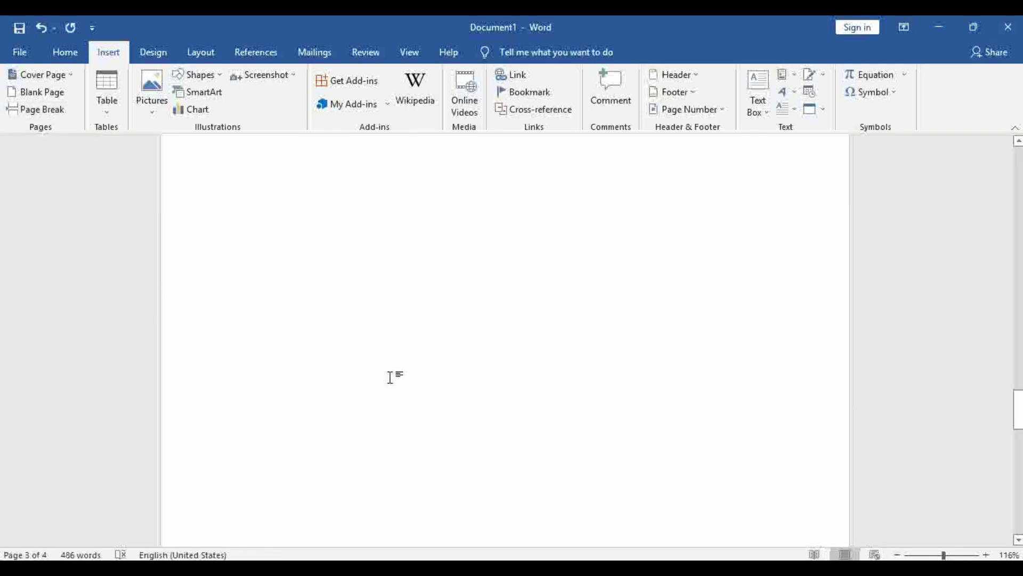
scroll(395, 373, up, 2)
scroll(399, 372, up, 3)
scroll(405, 389, down, 3)
scroll(404, 397, down, 2)
scroll(405, 399, down, 3)
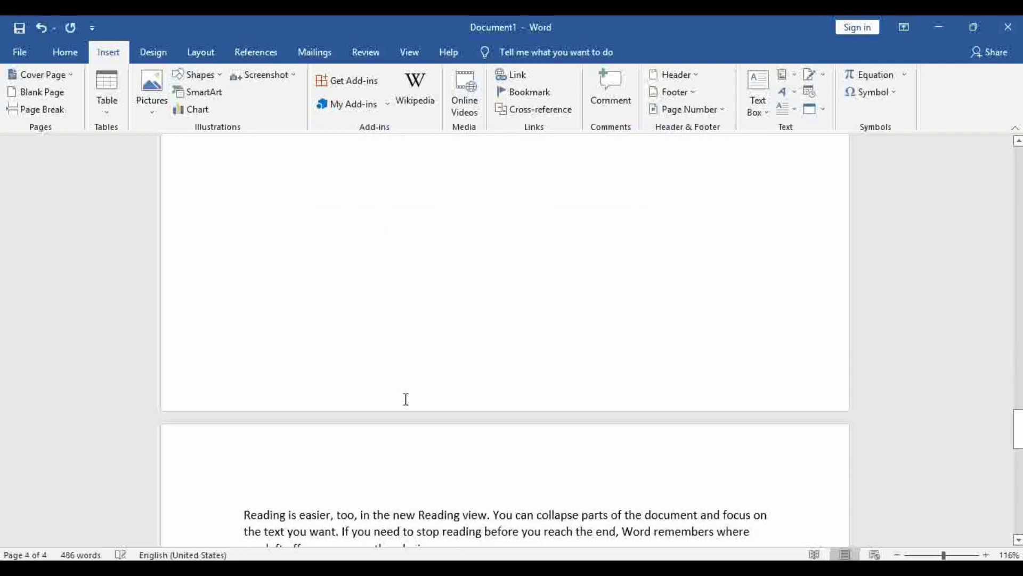
scroll(399, 395, up, 3)
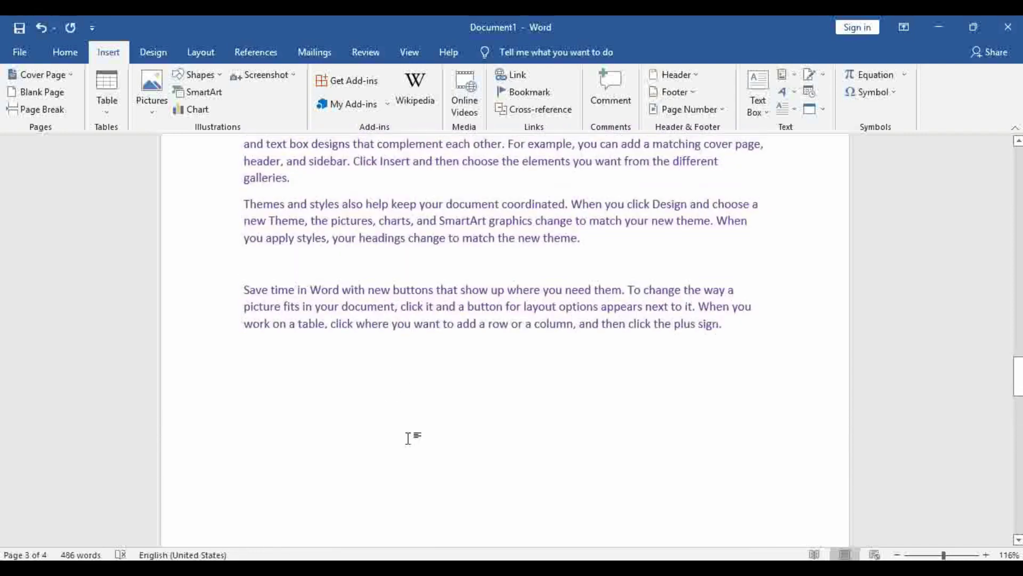
scroll(322, 448, down, 3)
scroll(321, 405, down, 2)
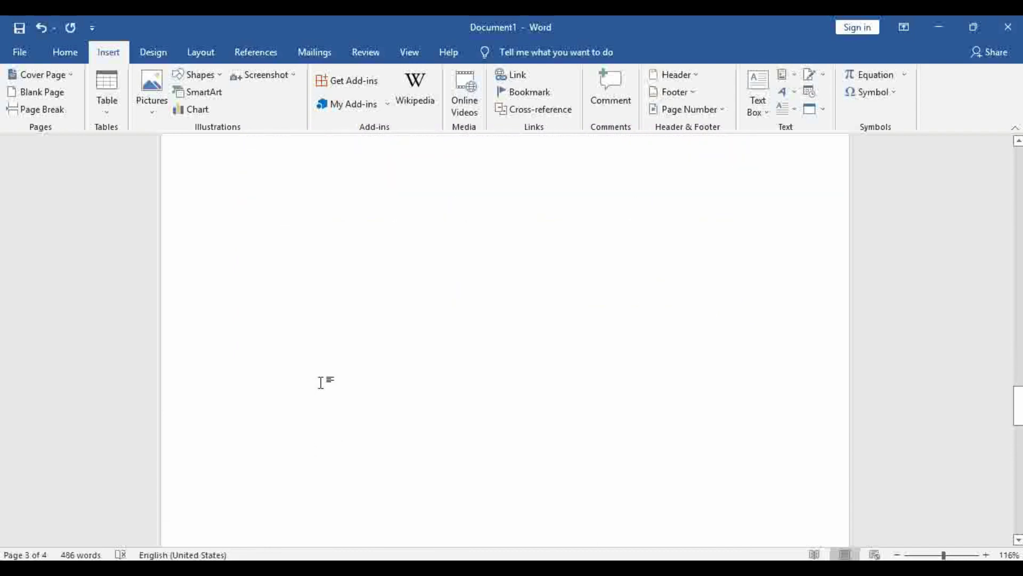
scroll(320, 405, down, 3)
scroll(318, 423, down, 3)
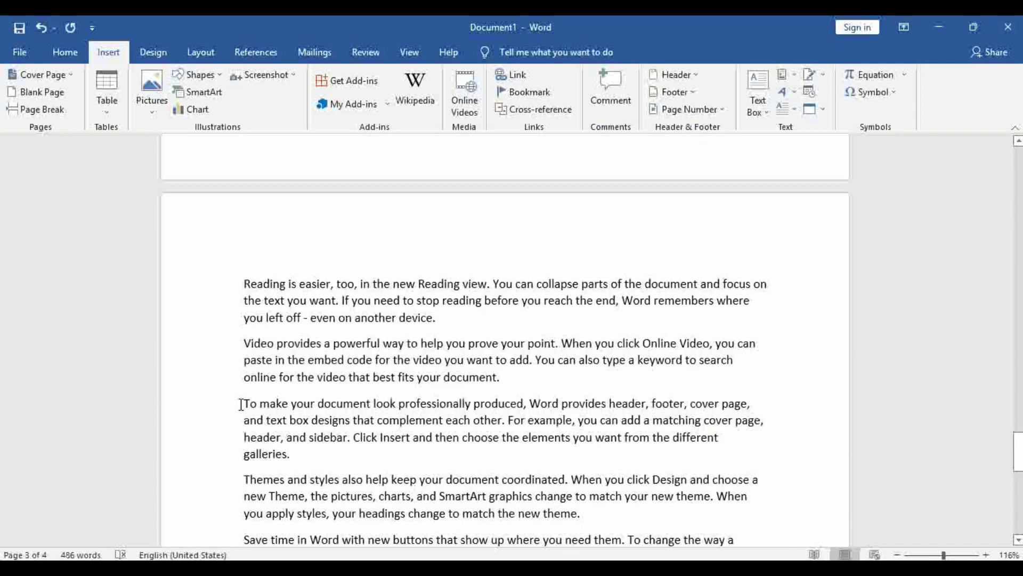
click(237, 286)
key(BackSpace)
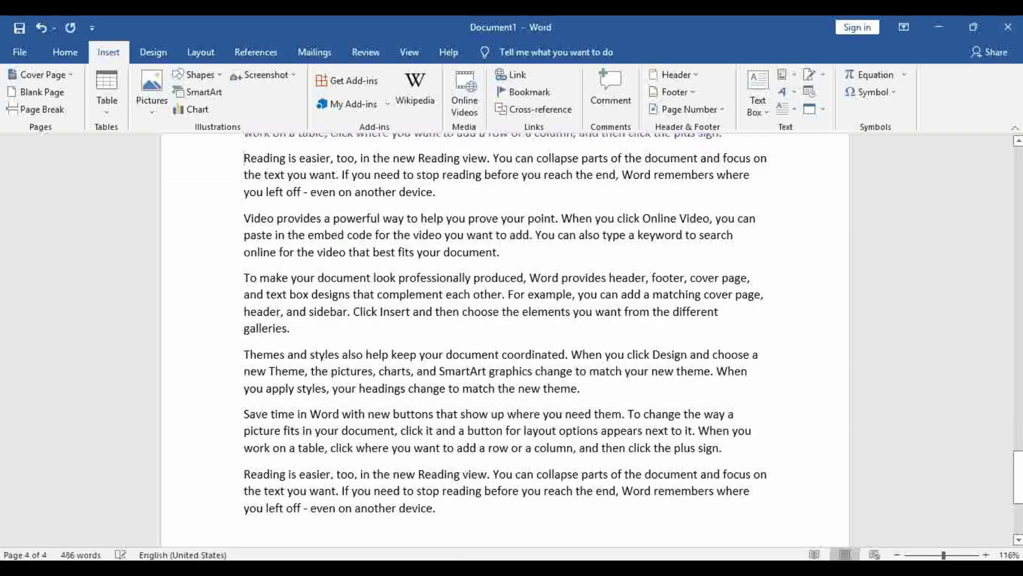
Restore the page break before 'Reading' and enlarge the word 'document.' ending the Video paragraph.
scroll(240, 261, up, 2)
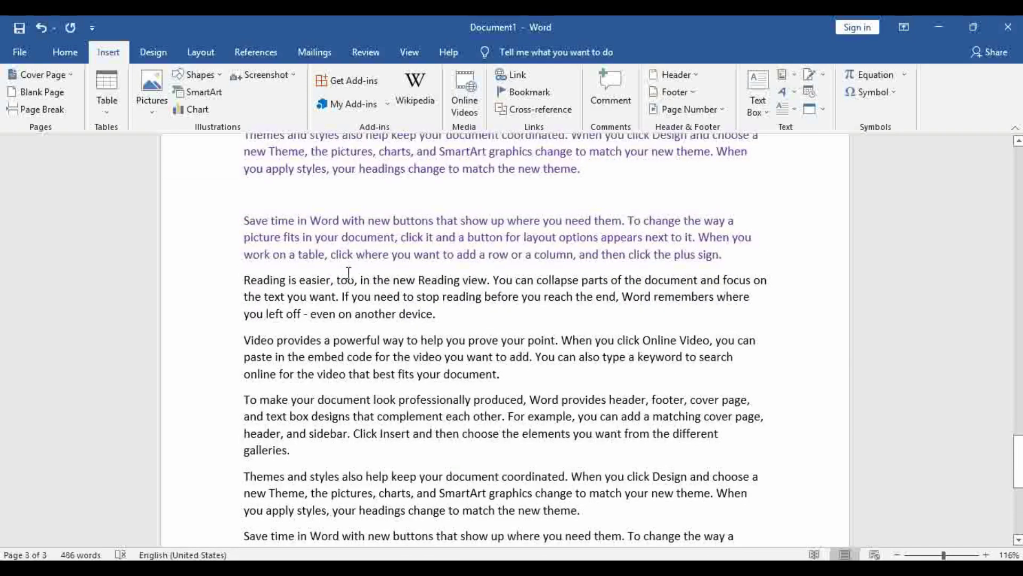
scroll(299, 331, down, 2)
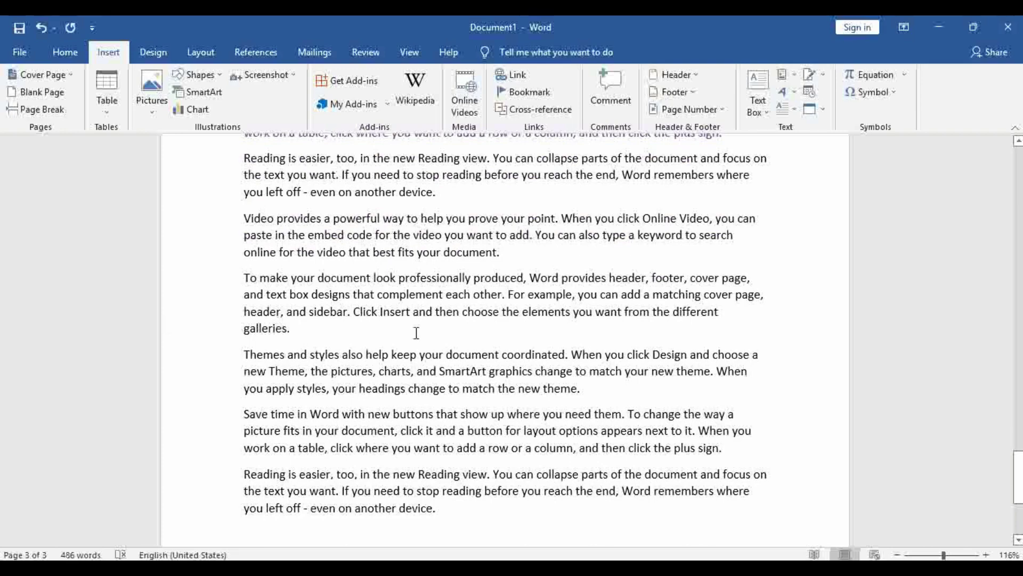
scroll(416, 333, down, 3)
scroll(399, 349, up, 2)
scroll(399, 349, up, 4)
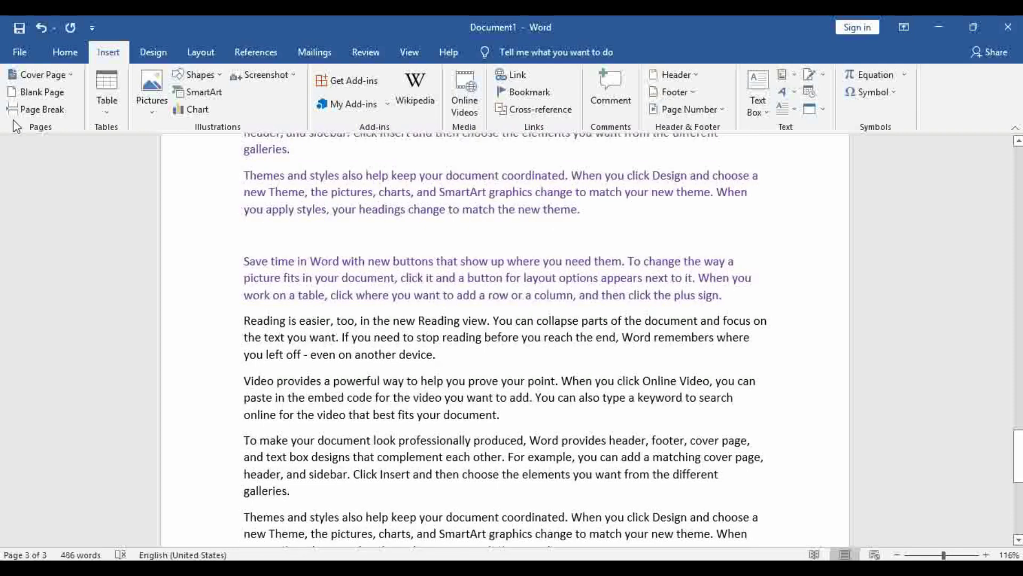
click(38, 109)
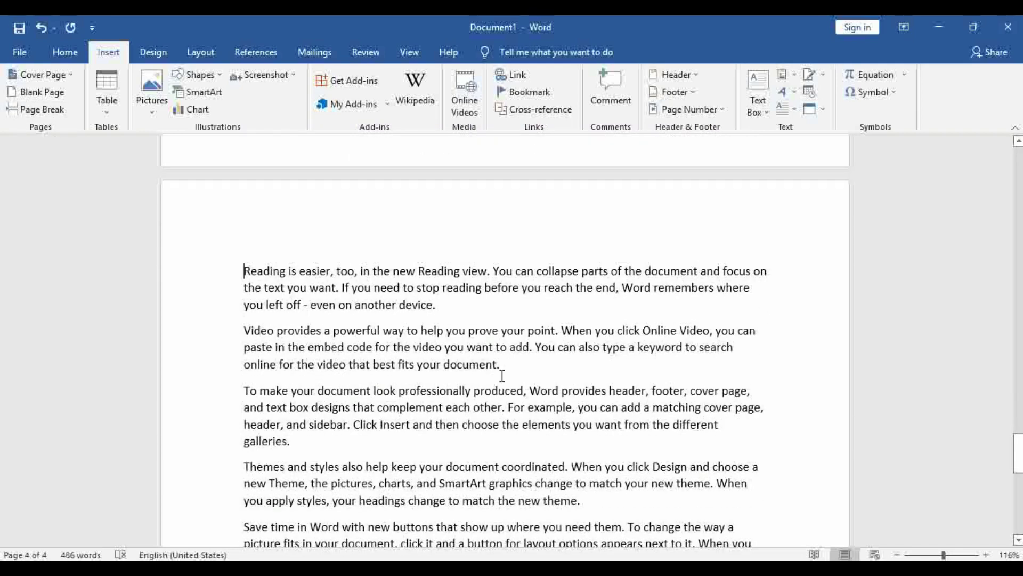
drag(501, 367, 445, 367)
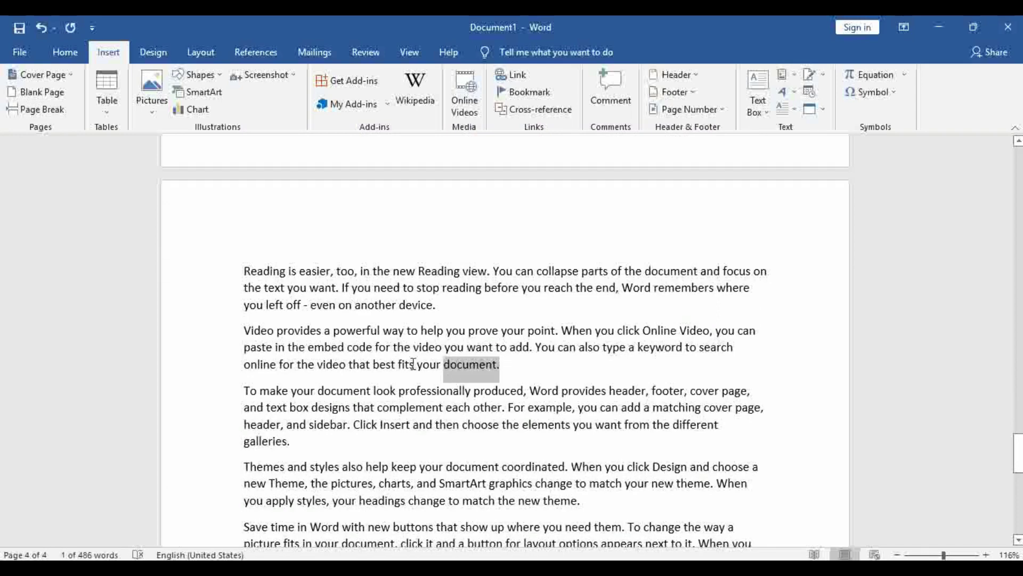
key(ctrl+shift+period)
key(ctrl+shift+period)
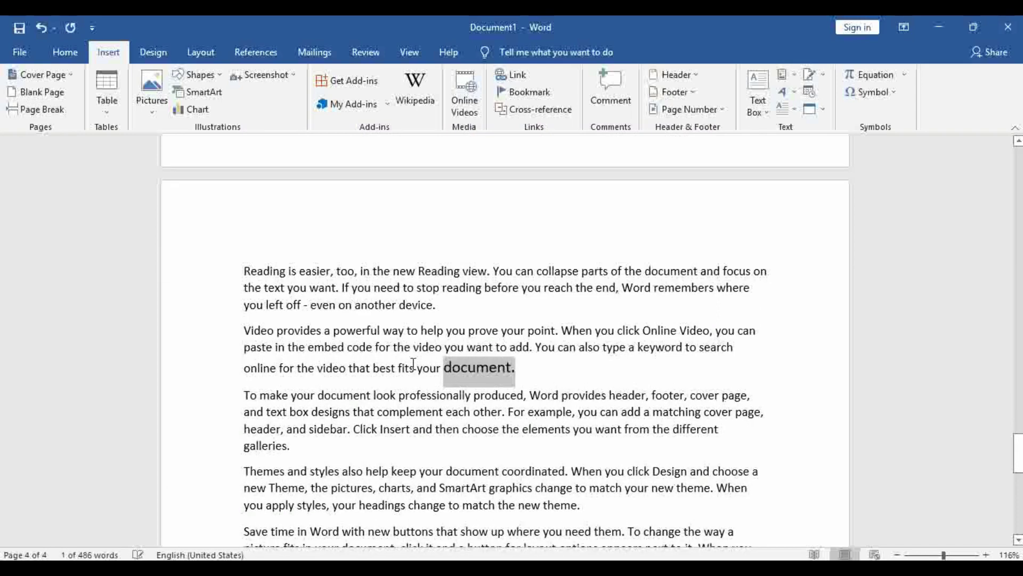
Make the word 'before' in the Reading paragraph bold.
click(388, 288)
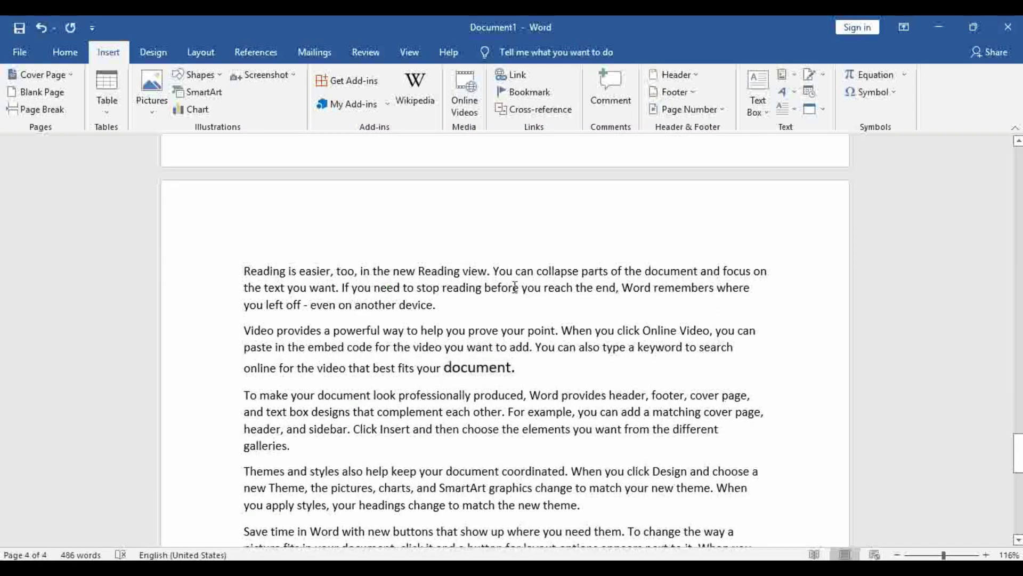
drag(520, 288, 488, 292)
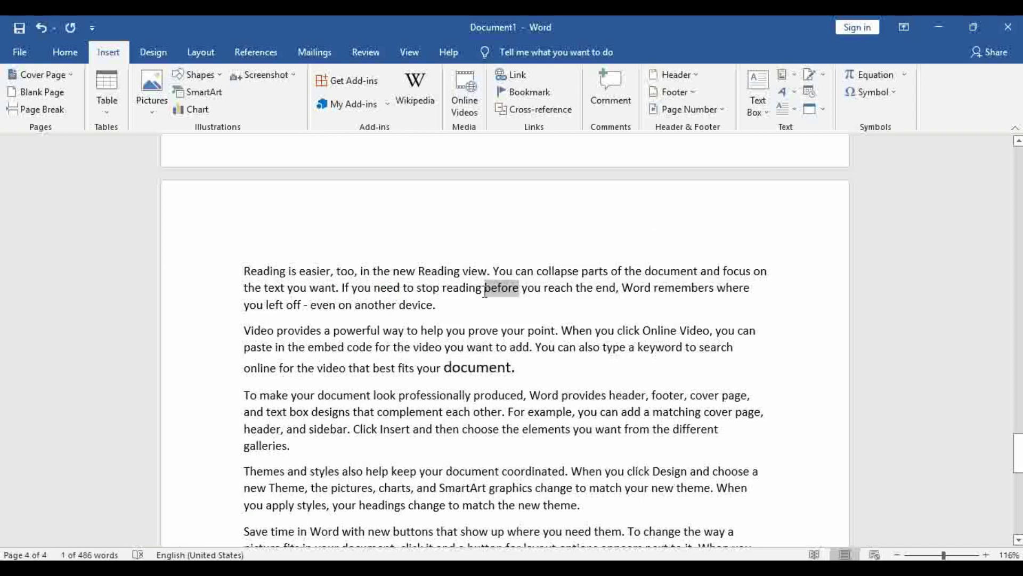
key(ctrl+b)
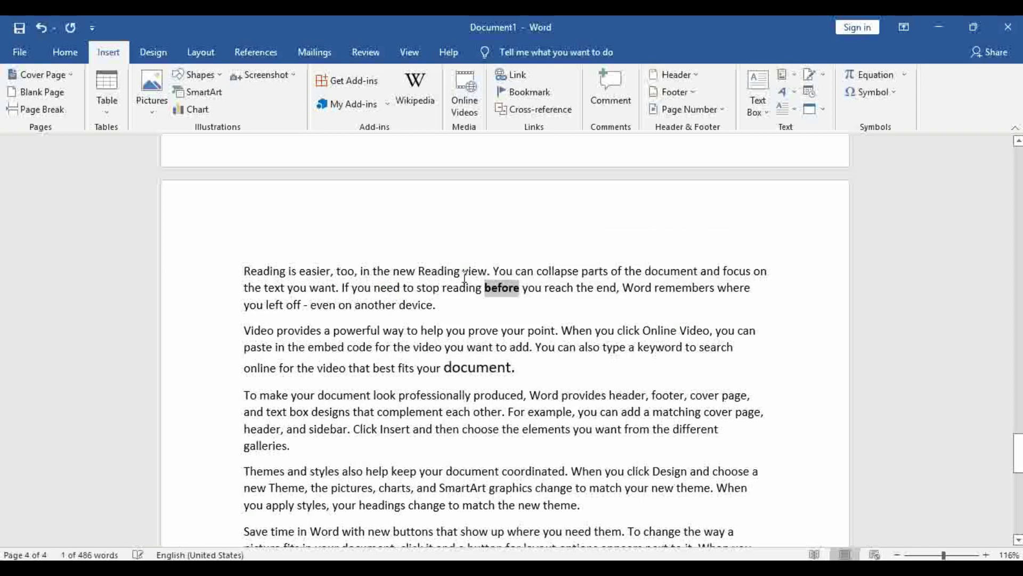
Underline the whole 'Reading is easier' paragraph.
click(205, 276)
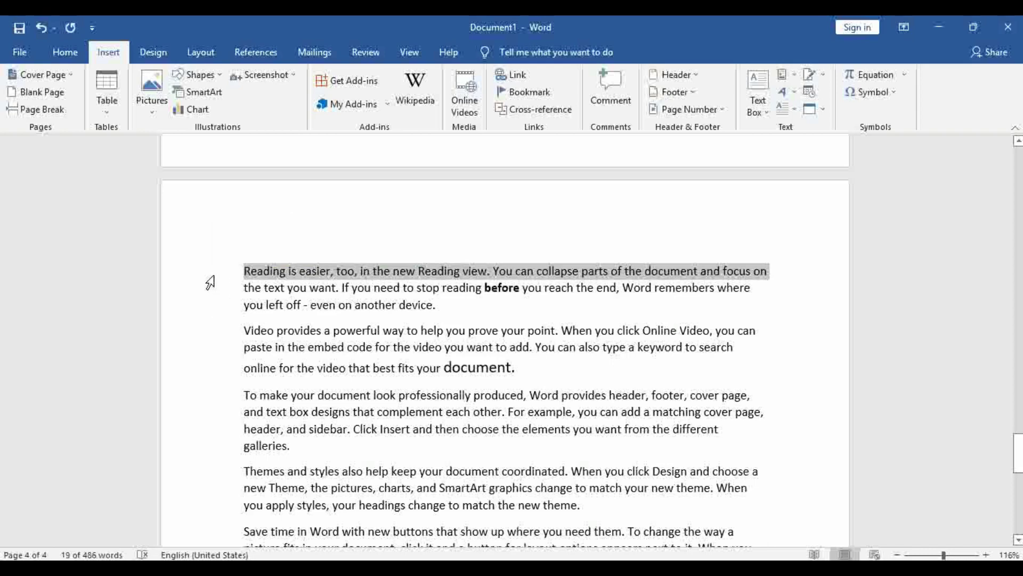
drag(205, 281, 208, 311)
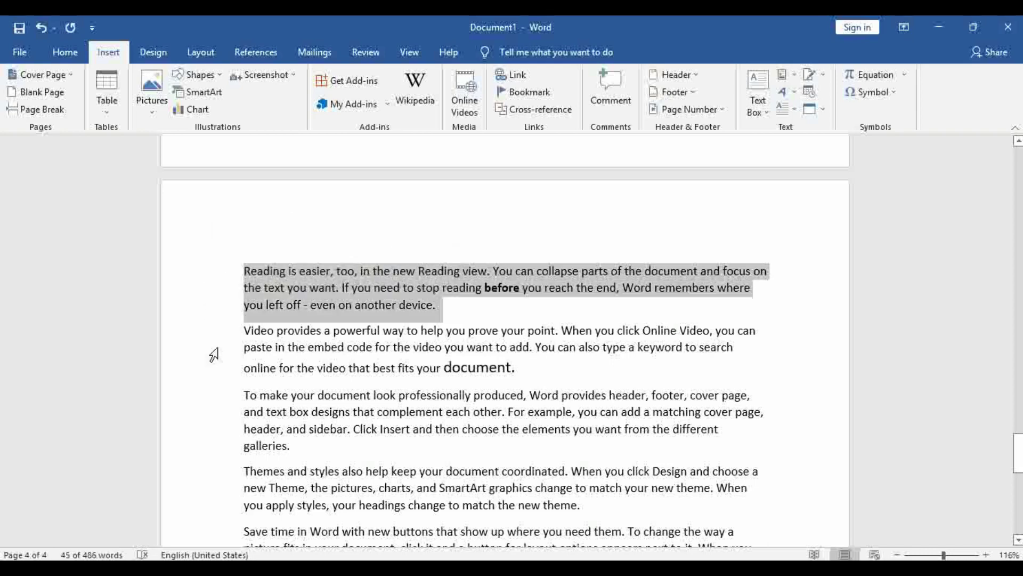
key(ctrl+u)
click(467, 429)
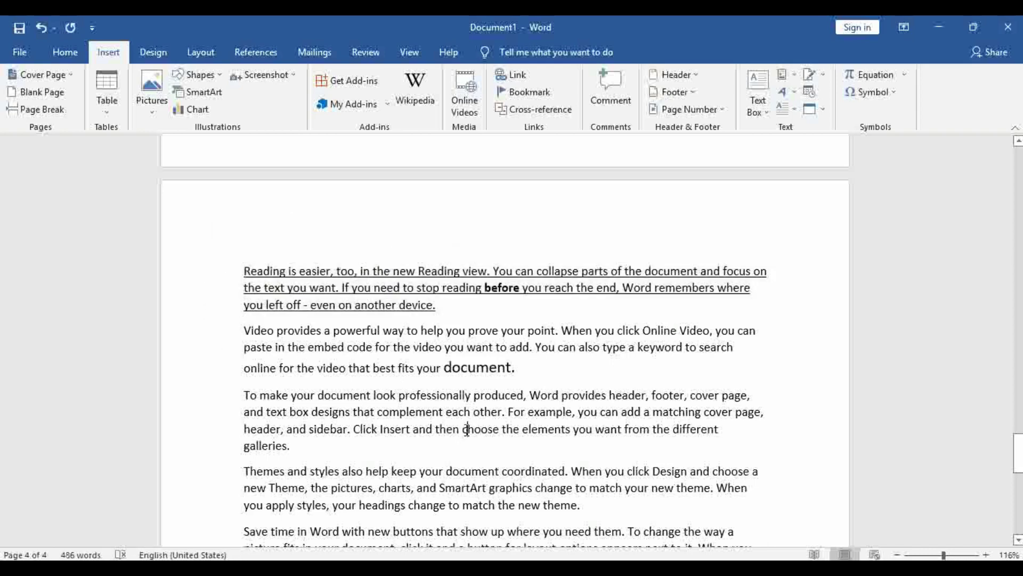
scroll(467, 431, up, 5)
scroll(377, 408, up, 2)
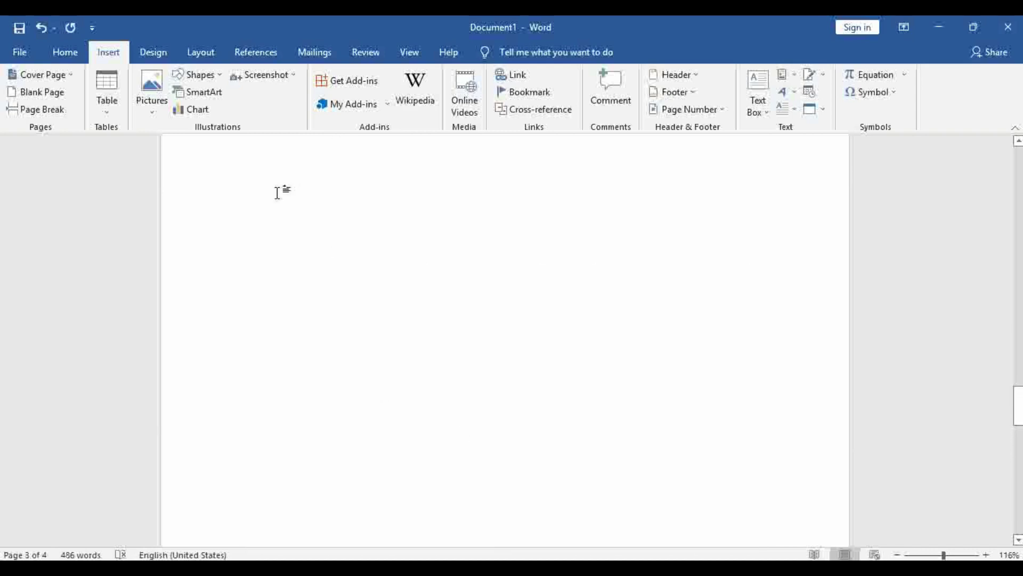
scroll(325, 462, up, 1)
scroll(326, 462, up, 2)
scroll(327, 464, down, 3)
scroll(327, 464, down, 4)
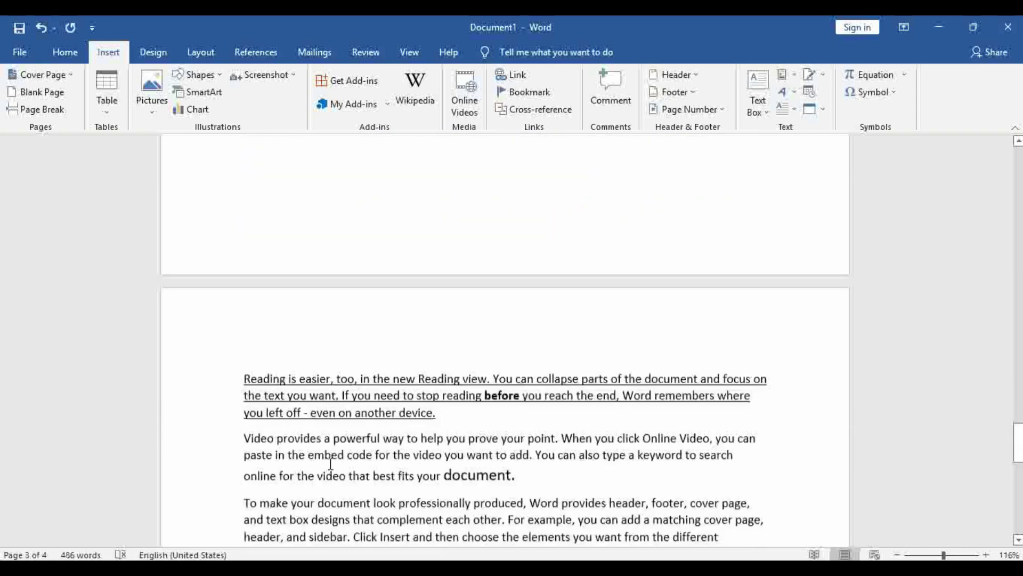
scroll(326, 463, down, 1)
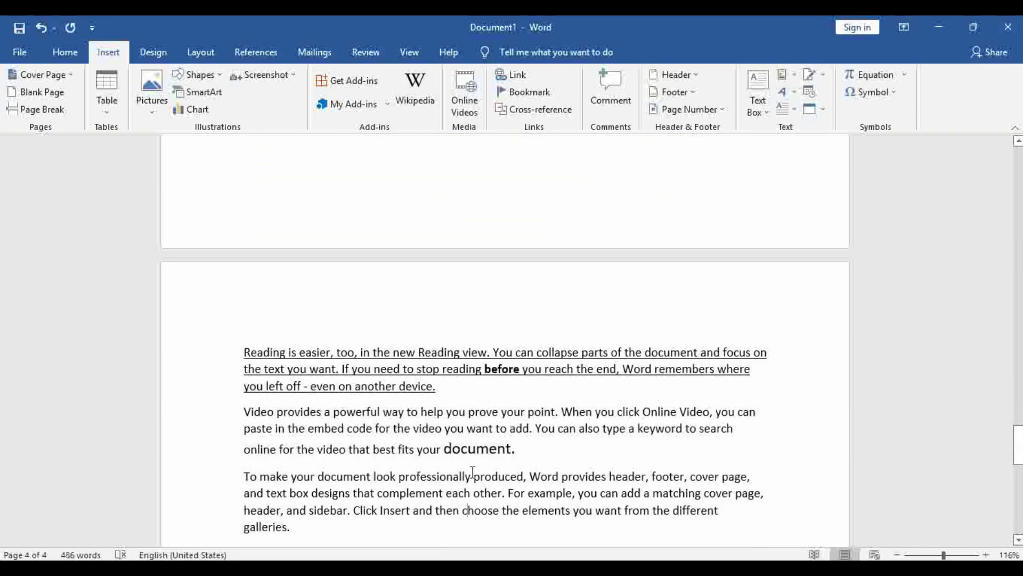
Undo the underline, bold and enlargement, redo them all, and place the caret before 'Reading'.
key(ctrl+z)
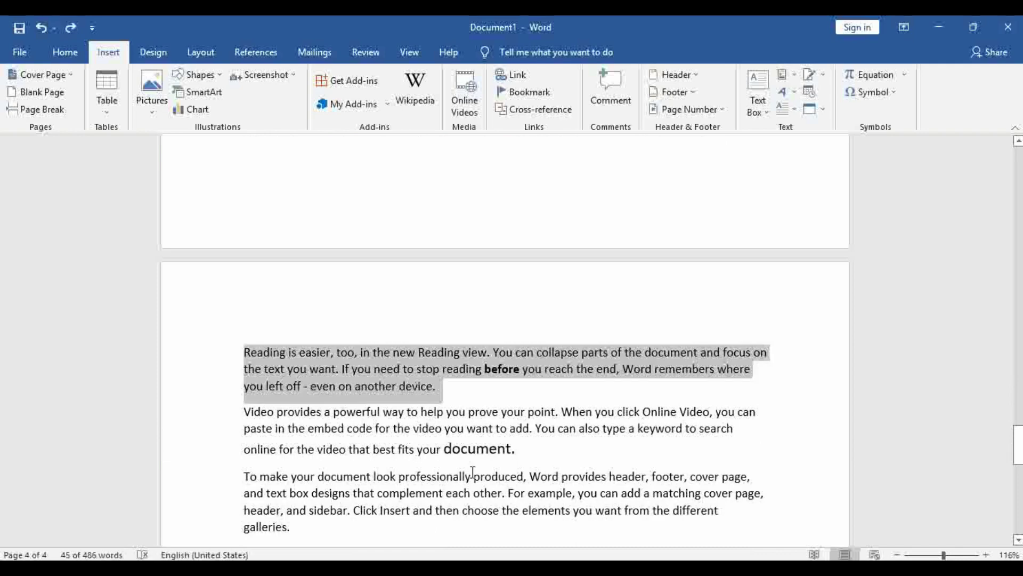
key(ctrl+z)
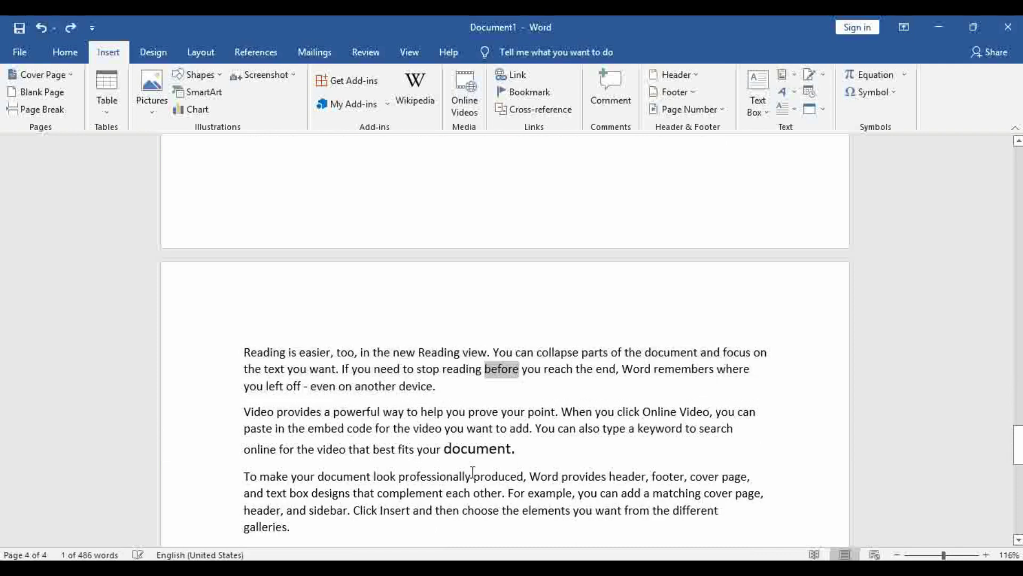
key(ctrl+z)
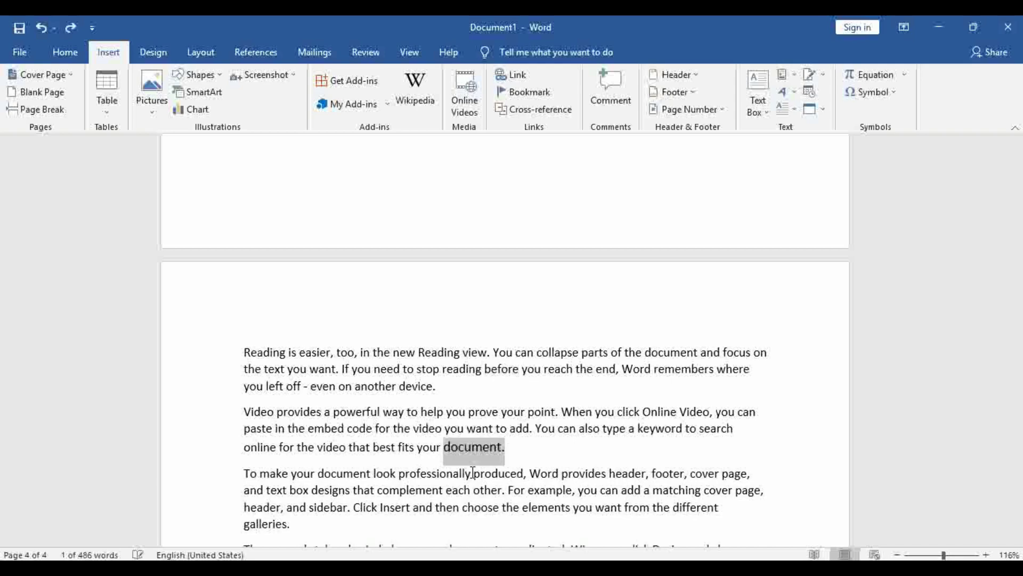
click(482, 428)
key(ctrl+y)
key(ctrl+y)
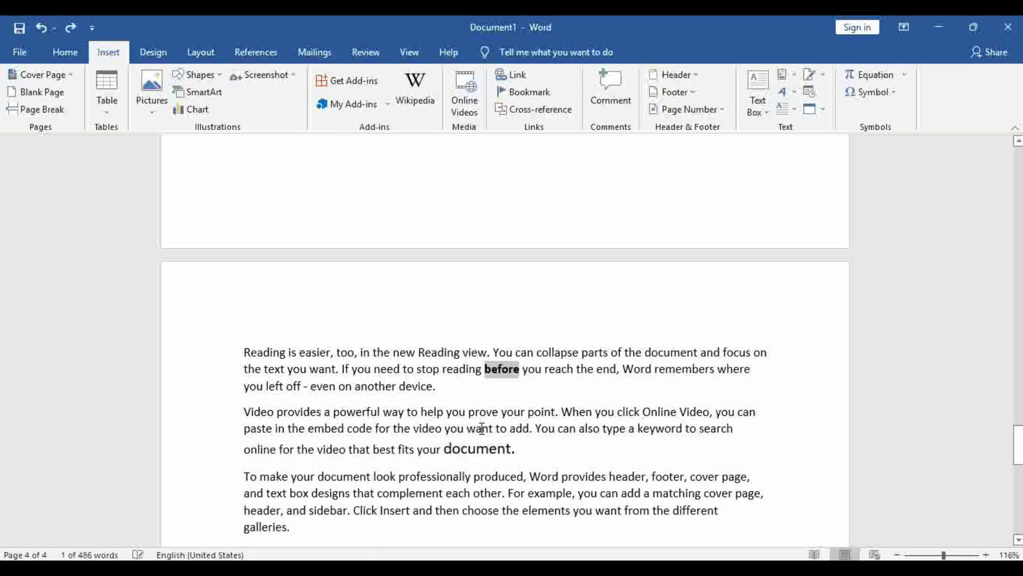
key(ctrl+y)
click(483, 428)
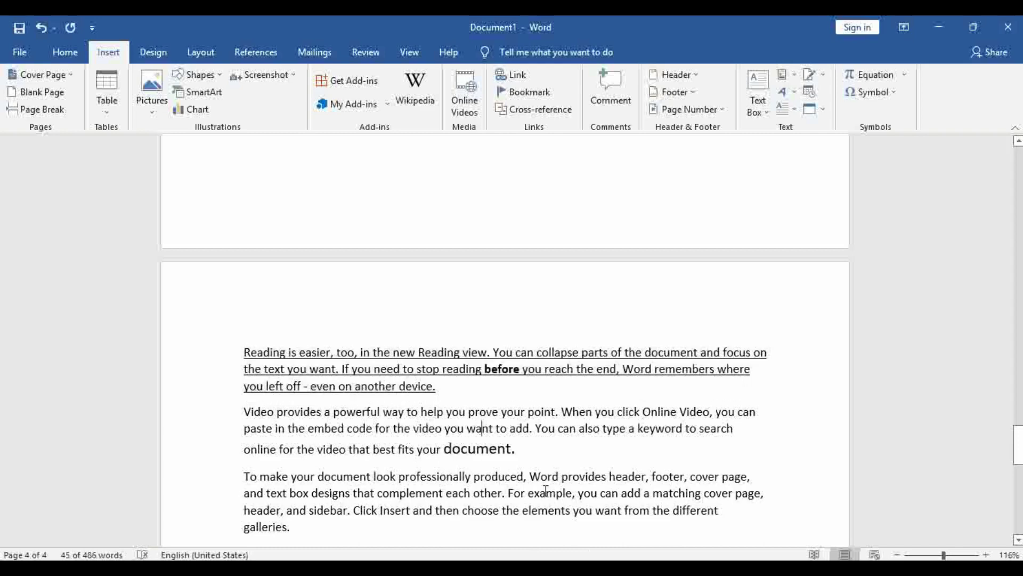
click(241, 353)
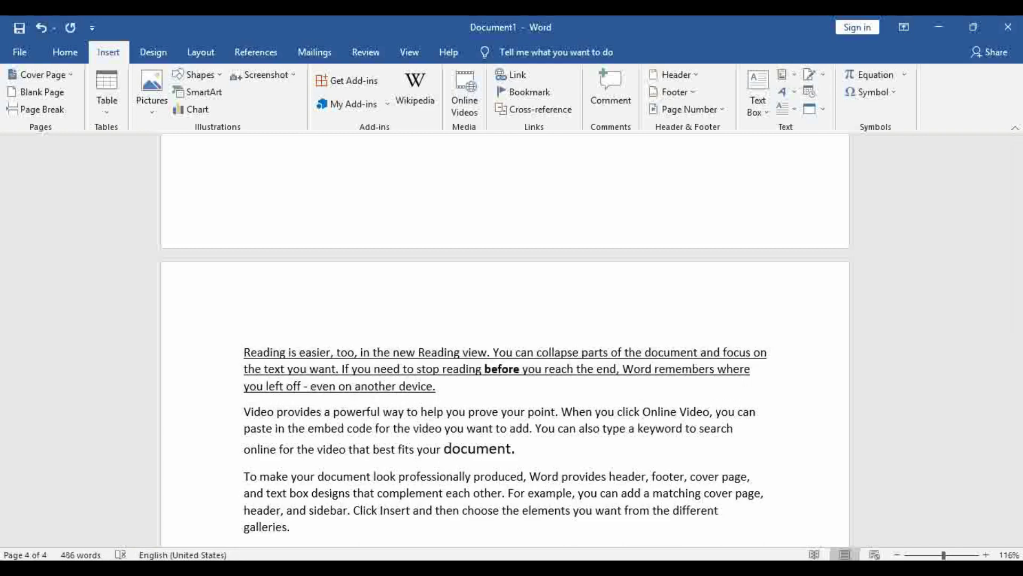
Remove the page break so the 'Reading is easier' paragraph joins page 3.
key(BackSpace)
scroll(181, 160, up, 3)
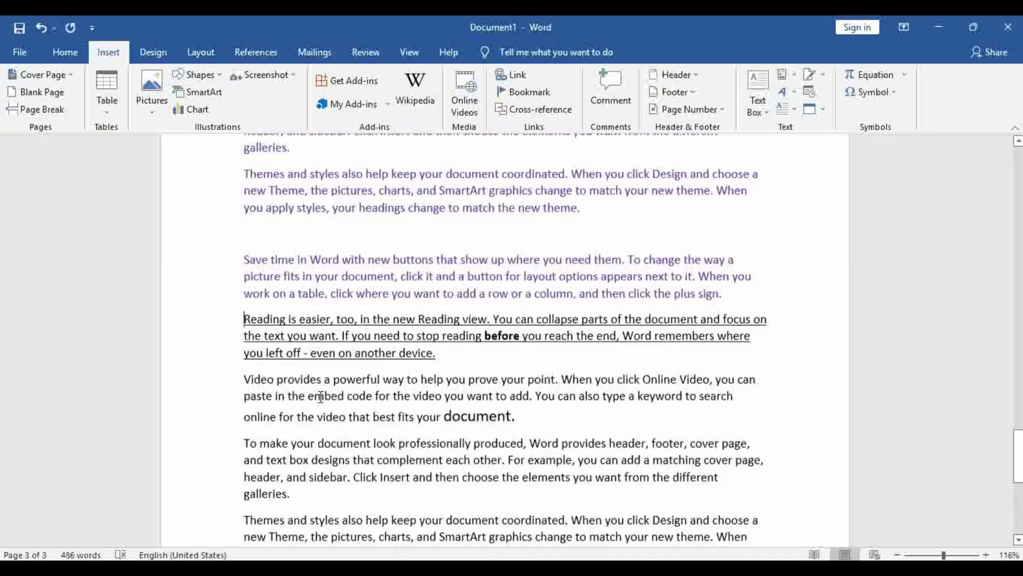
scroll(181, 160, up, 1)
scroll(182, 159, up, 3)
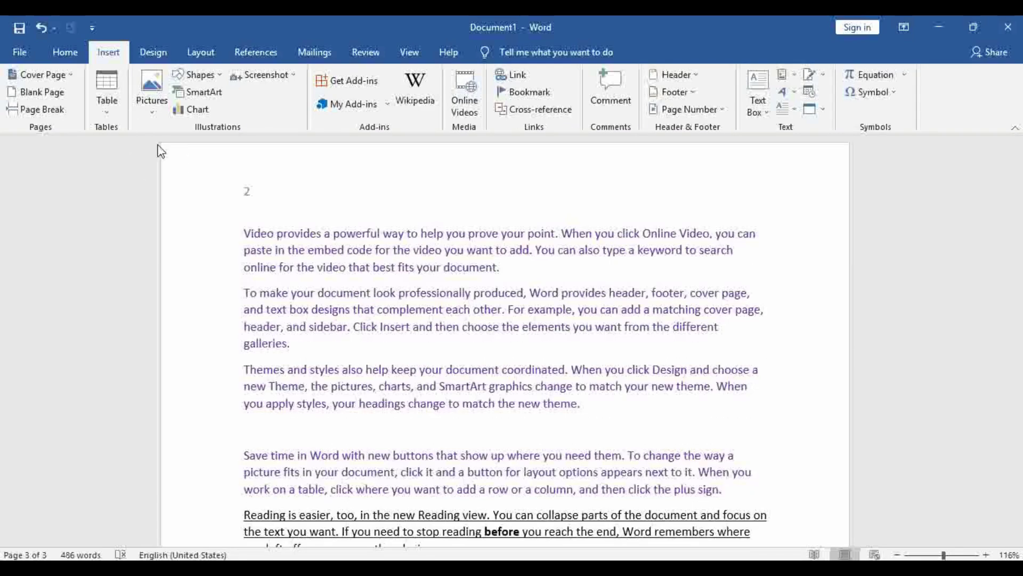
scroll(157, 151, down, 4)
scroll(158, 151, down, 6)
scroll(379, 320, down, 1)
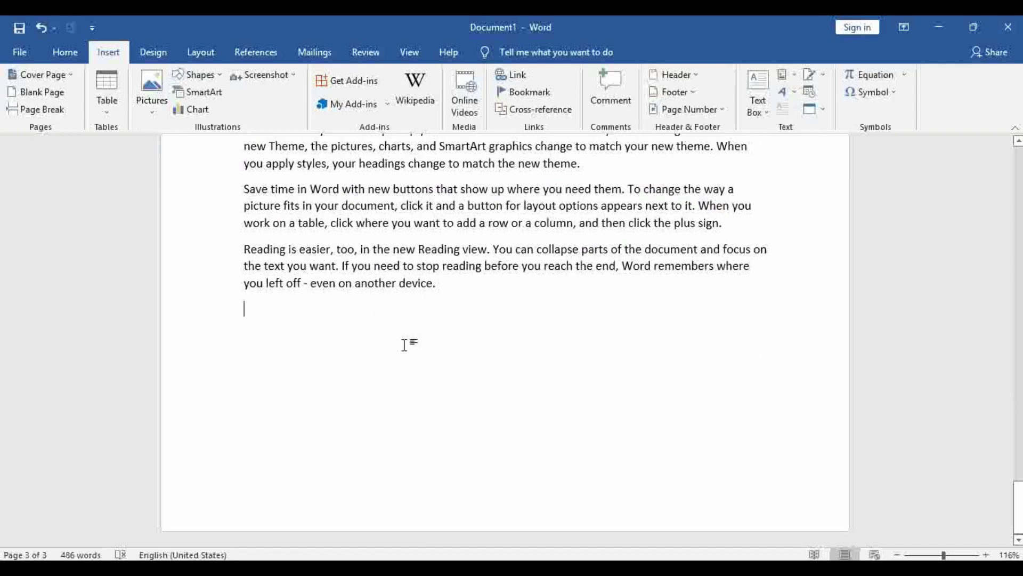
Add a new blank page at the end of the document and bring up the Table options.
key(ctrl+Return)
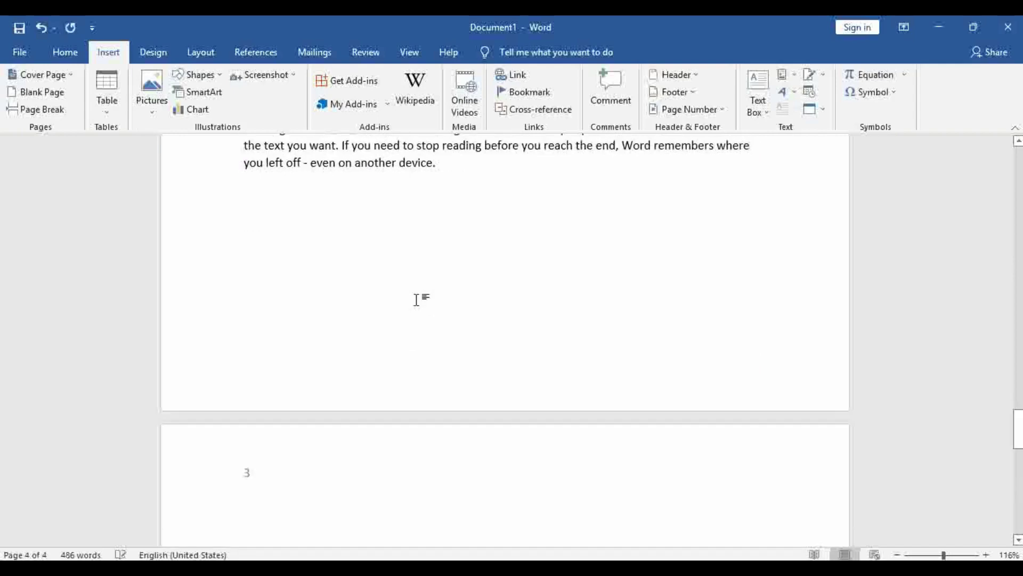
scroll(425, 312, down, 1)
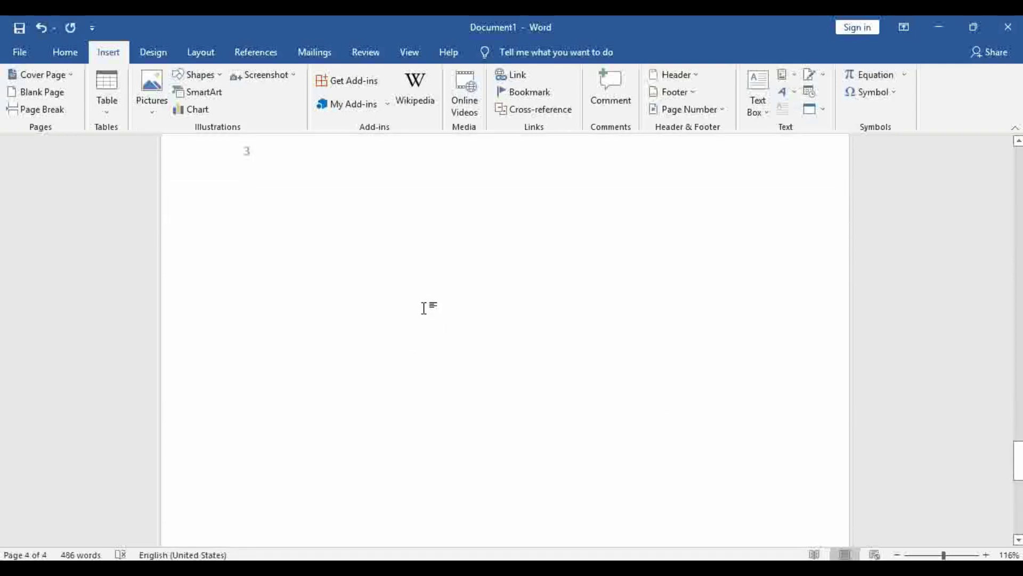
click(108, 113)
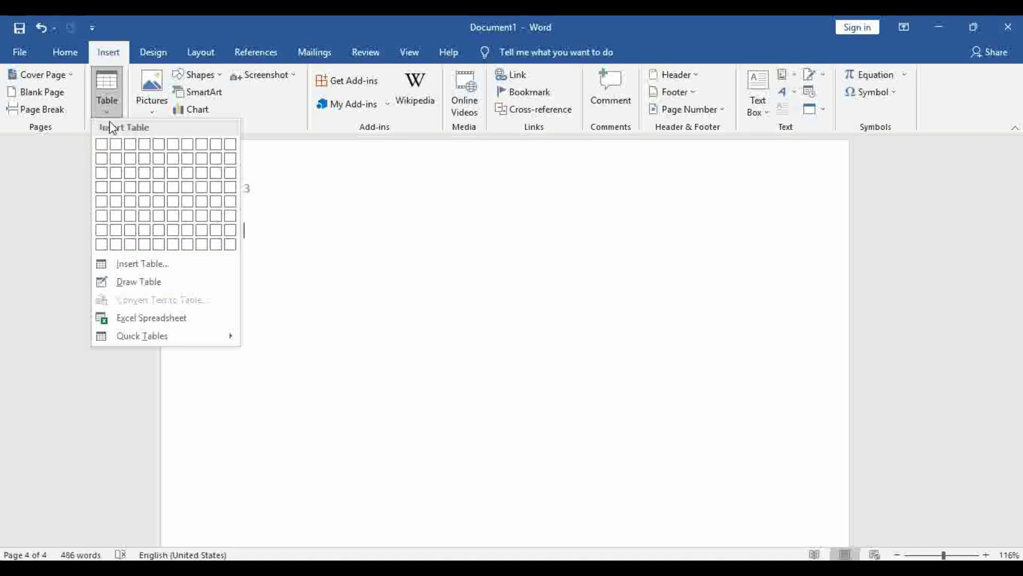
Insert a 10 by 8 grid table, delete it, then restore it with undo.
click(231, 245)
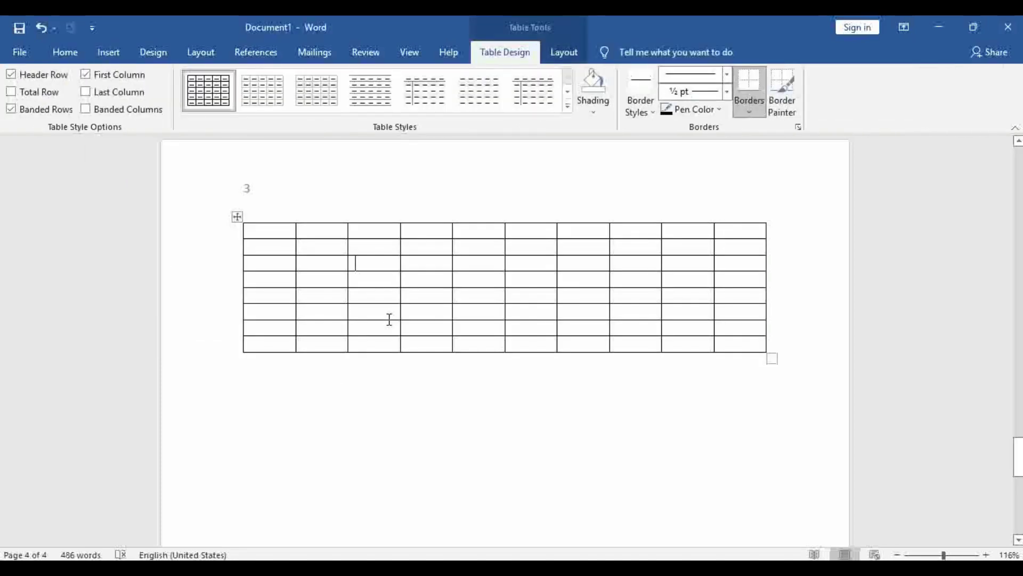
click(234, 216)
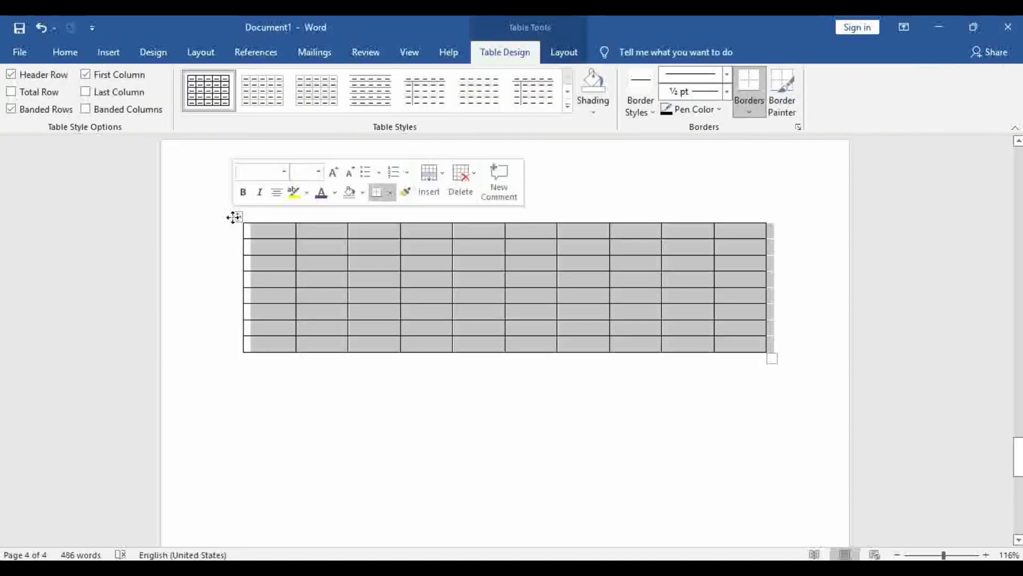
key(BackSpace)
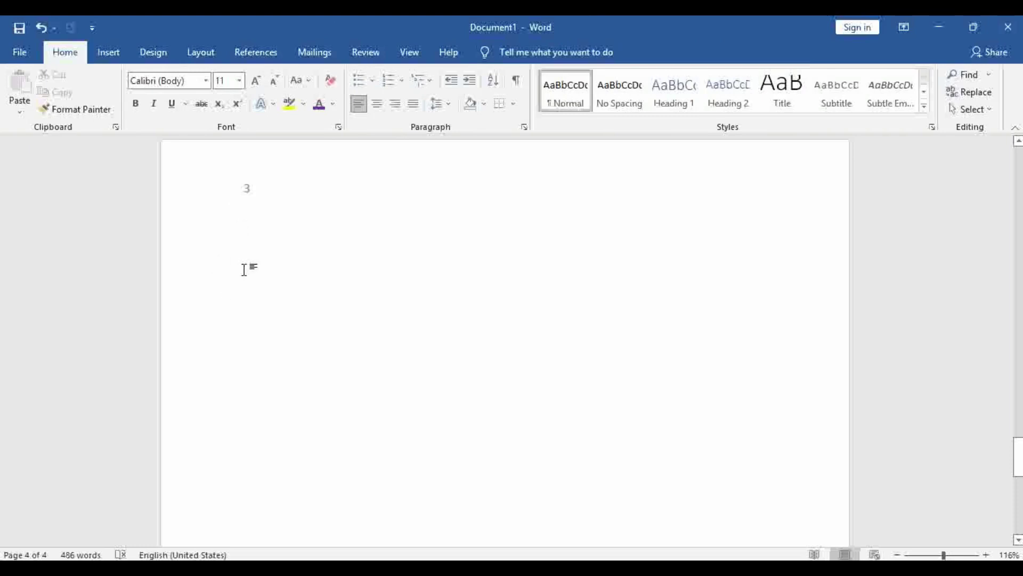
key(ctrl+z)
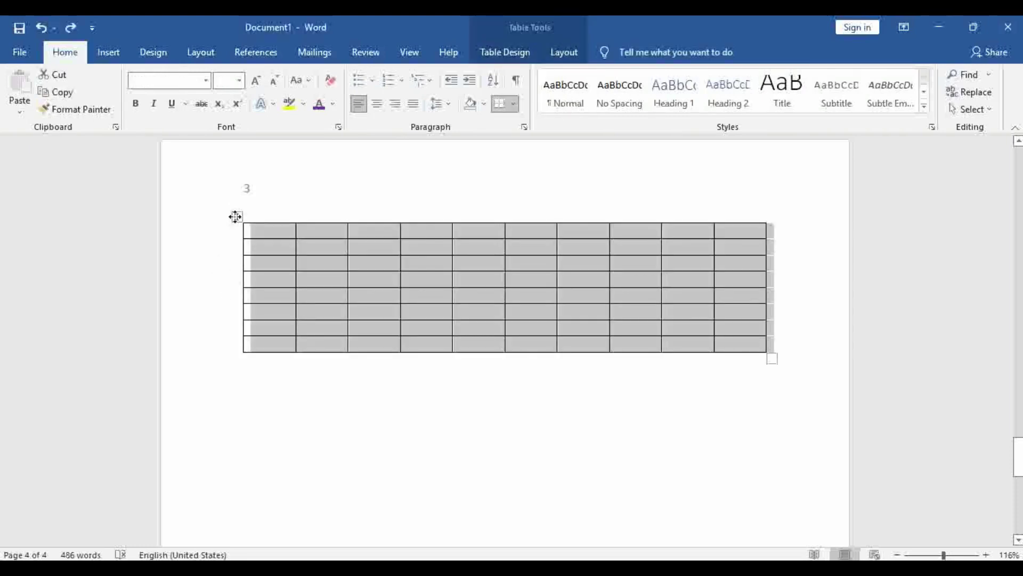
click(236, 215)
key(Left)
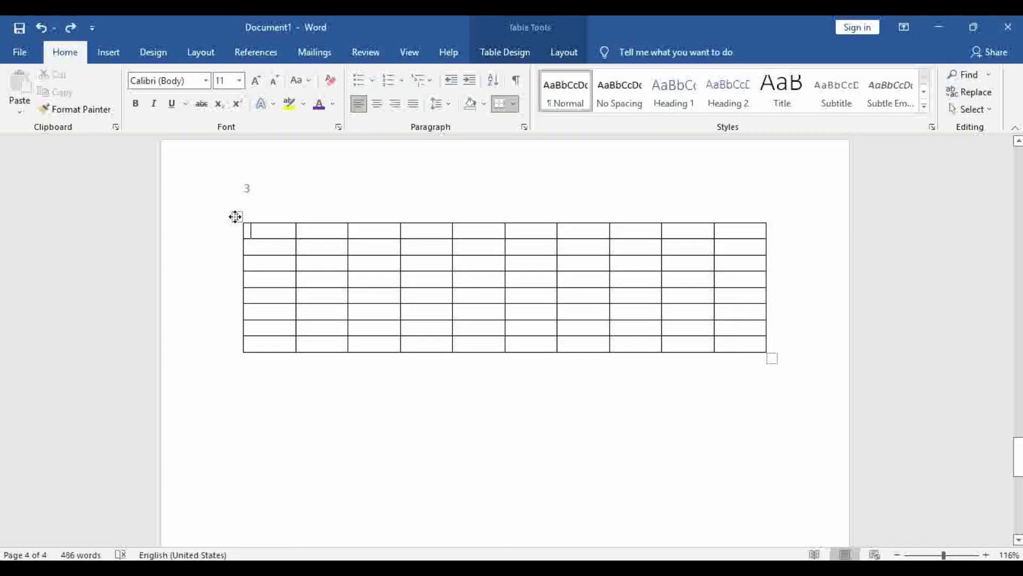
Delete the 10 by 8 table again, undo once more, then remove it for good.
click(235, 216)
key(BackSpace)
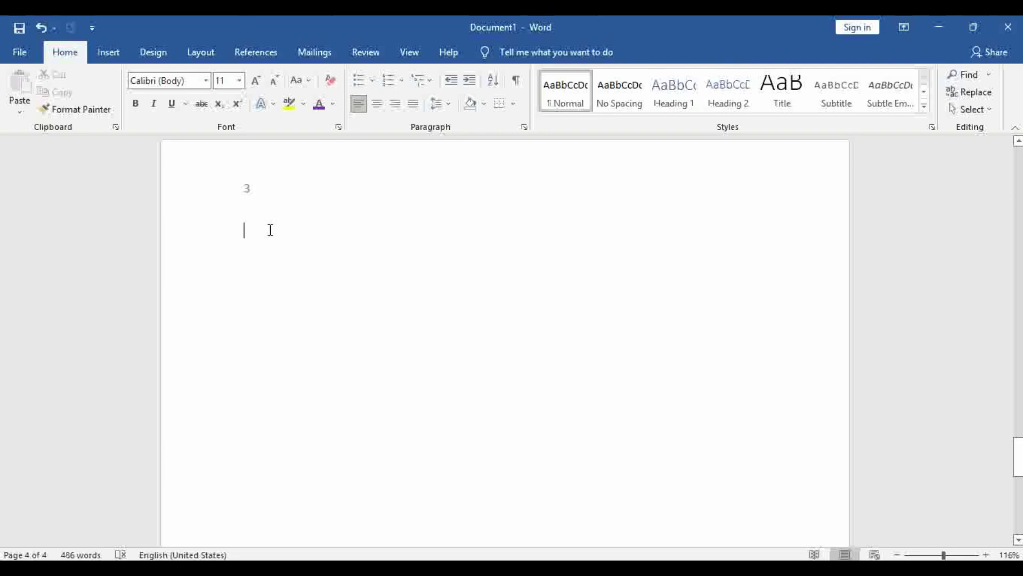
key(ctrl+z)
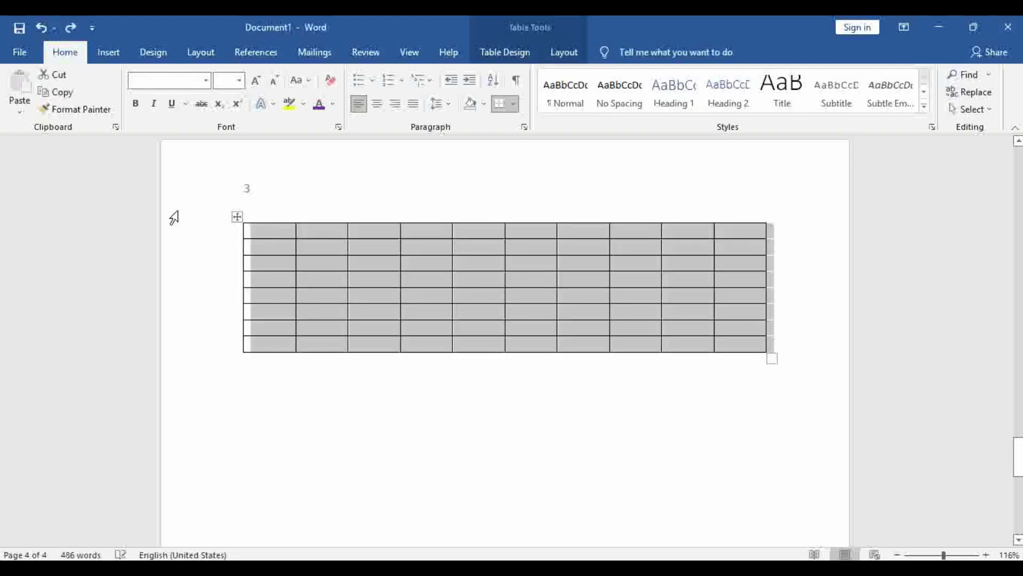
click(237, 217)
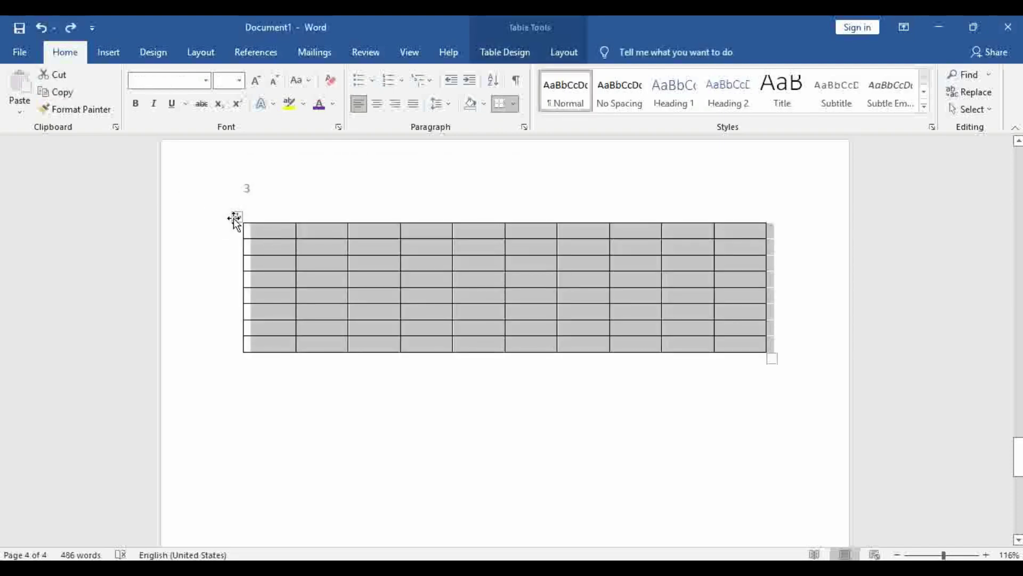
key(BackSpace)
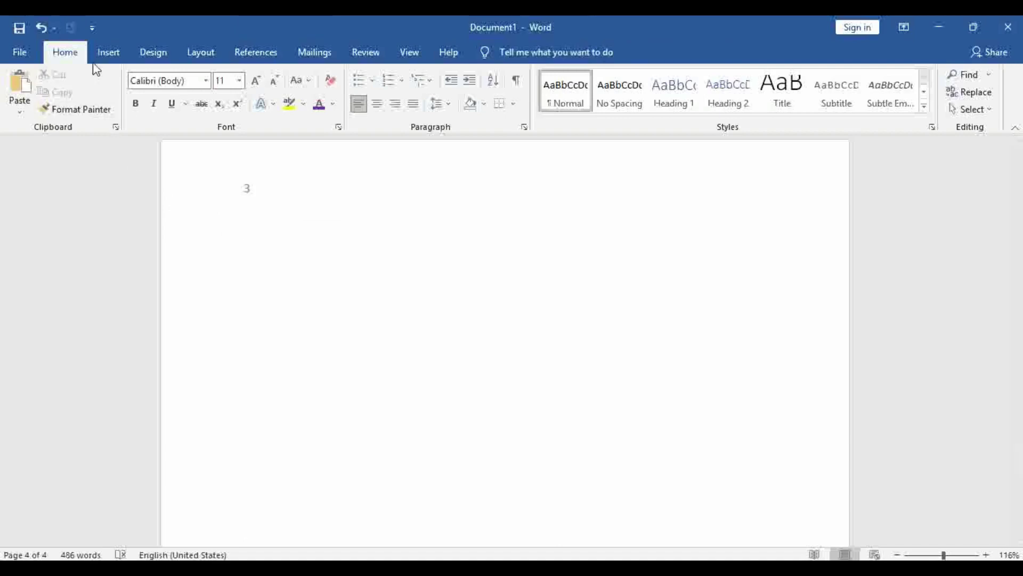
click(107, 52)
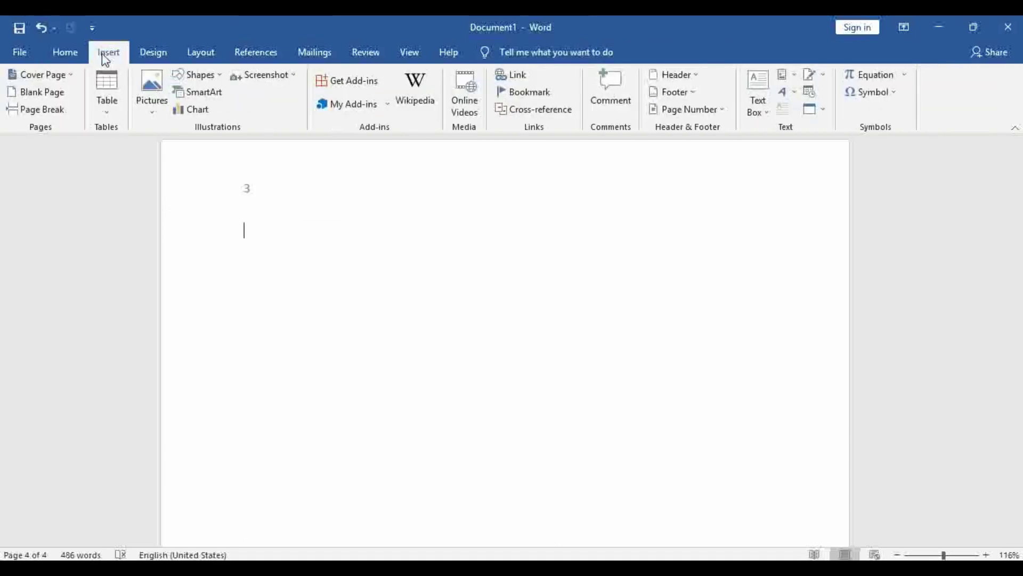
Insert an empty 11-column, 15-row table below the number 3 through the Insert Table dialog.
click(107, 107)
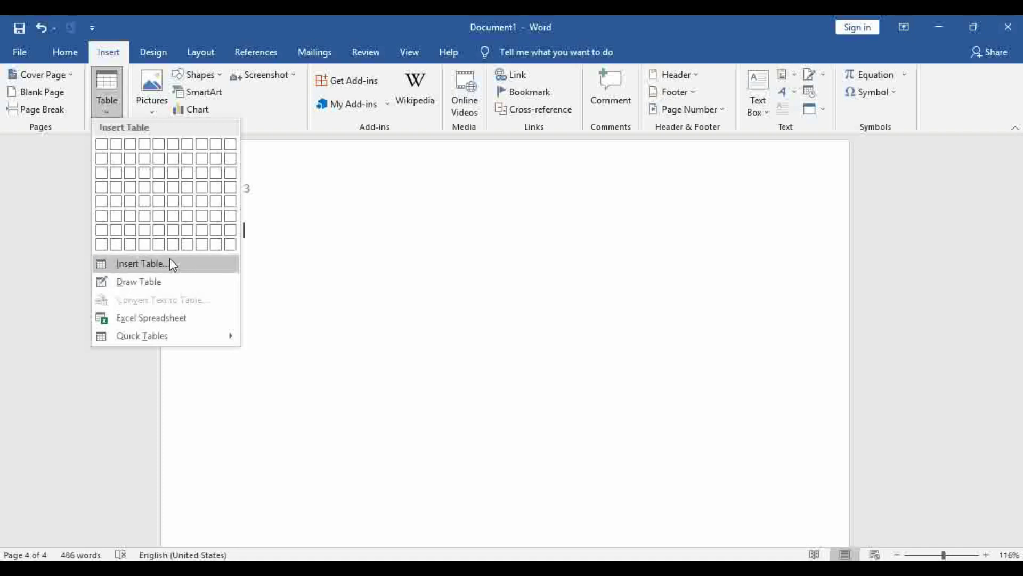
click(139, 264)
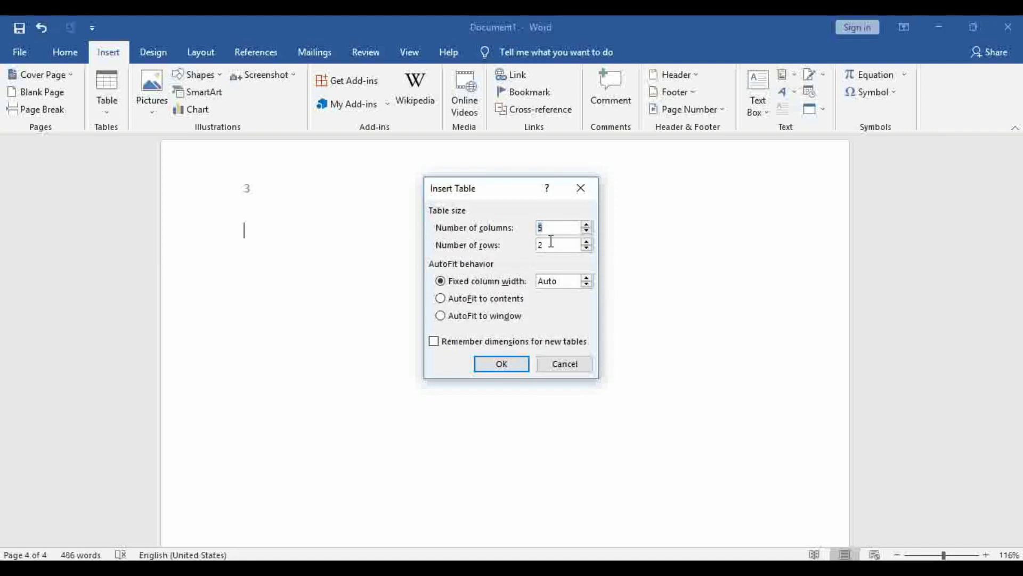
key(BackSpace)
text(1)
text(15)
click(504, 366)
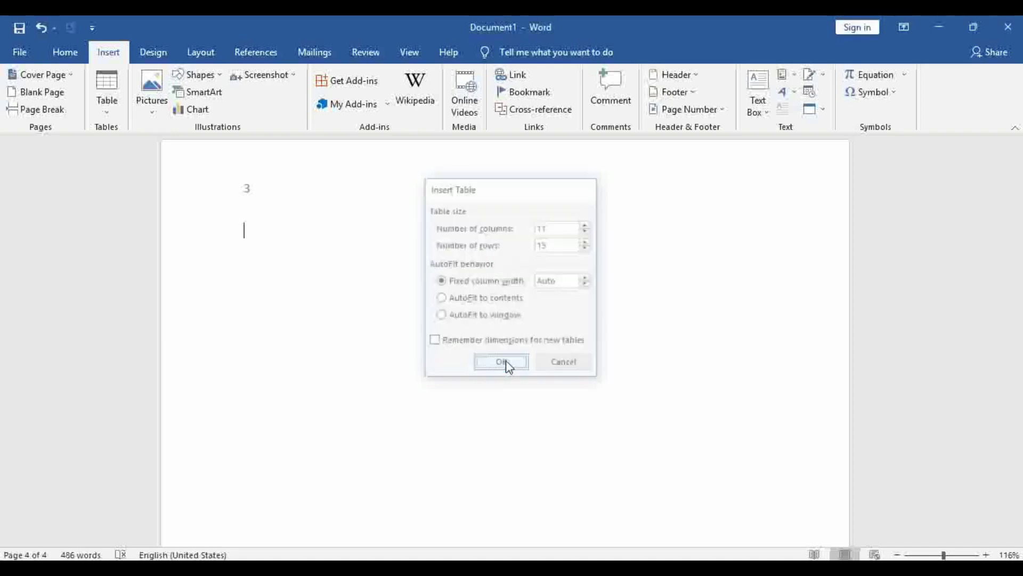
double_click(597, 299)
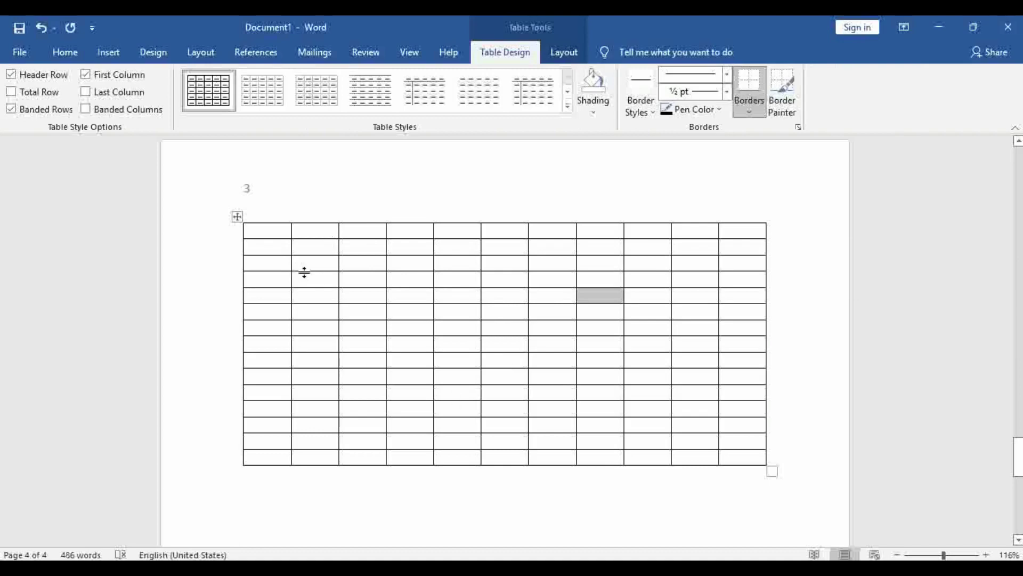
click(238, 216)
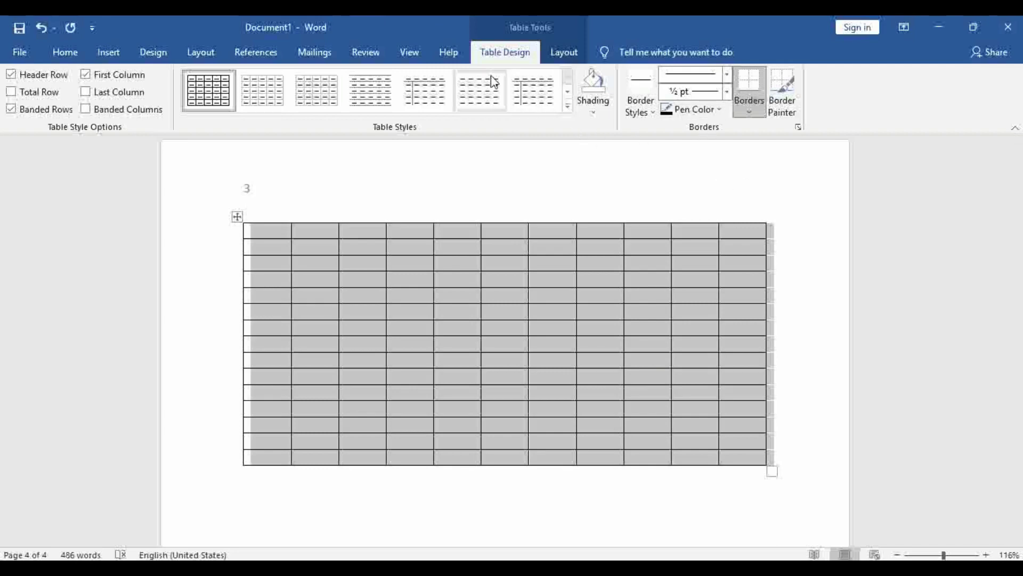
click(757, 113)
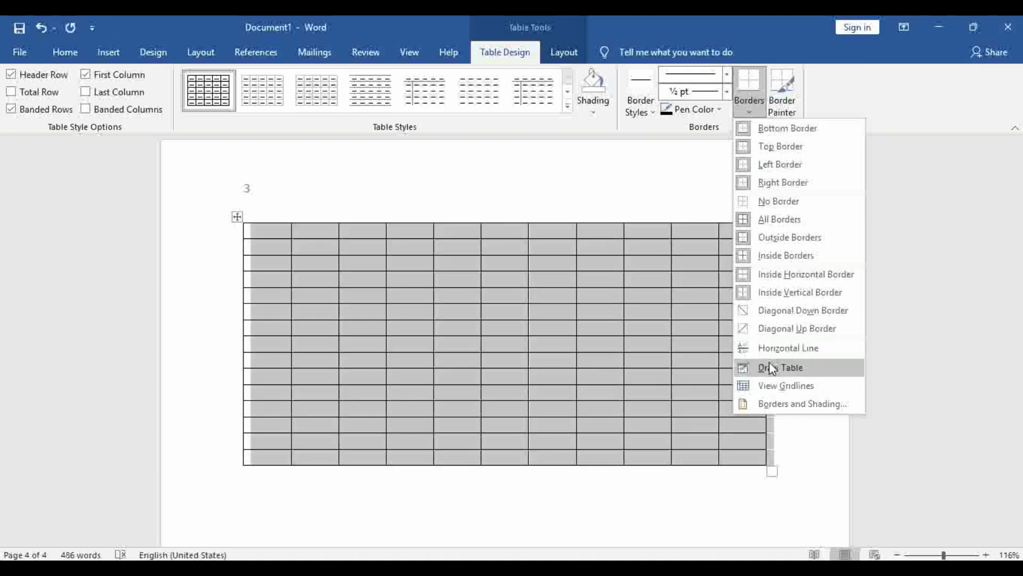
click(642, 487)
click(67, 53)
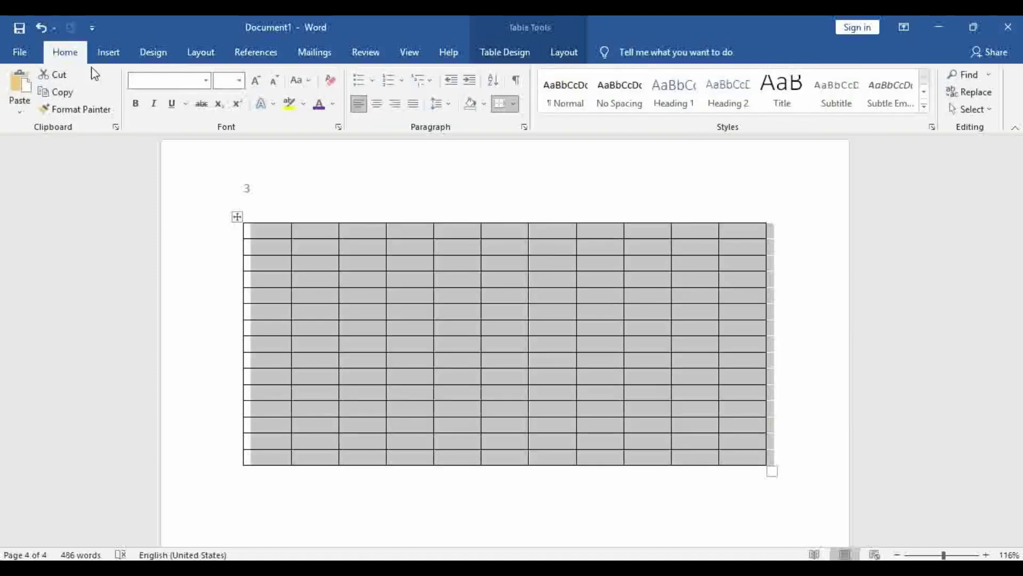
click(515, 104)
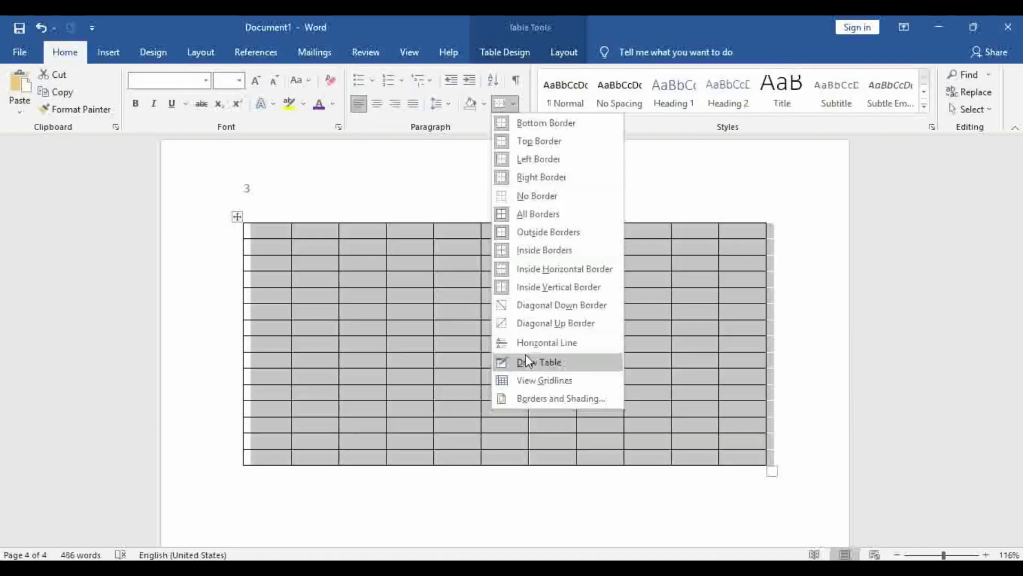
click(402, 420)
click(237, 217)
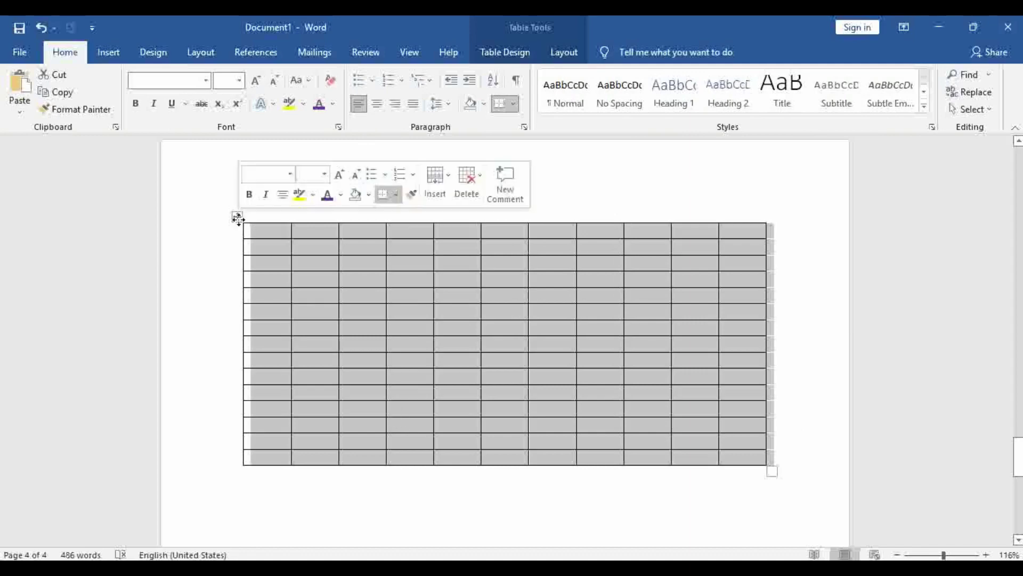
click(514, 105)
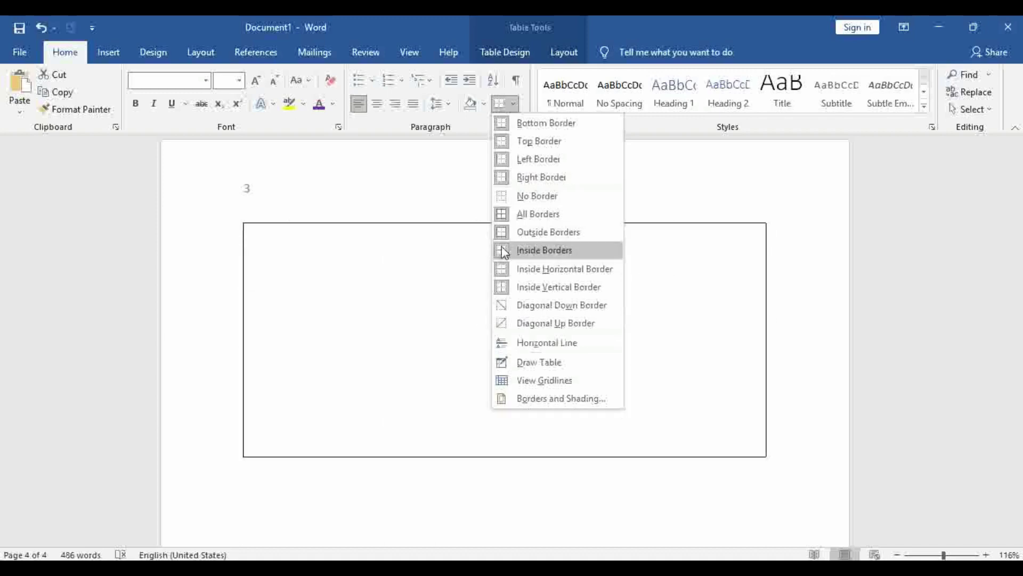
click(347, 328)
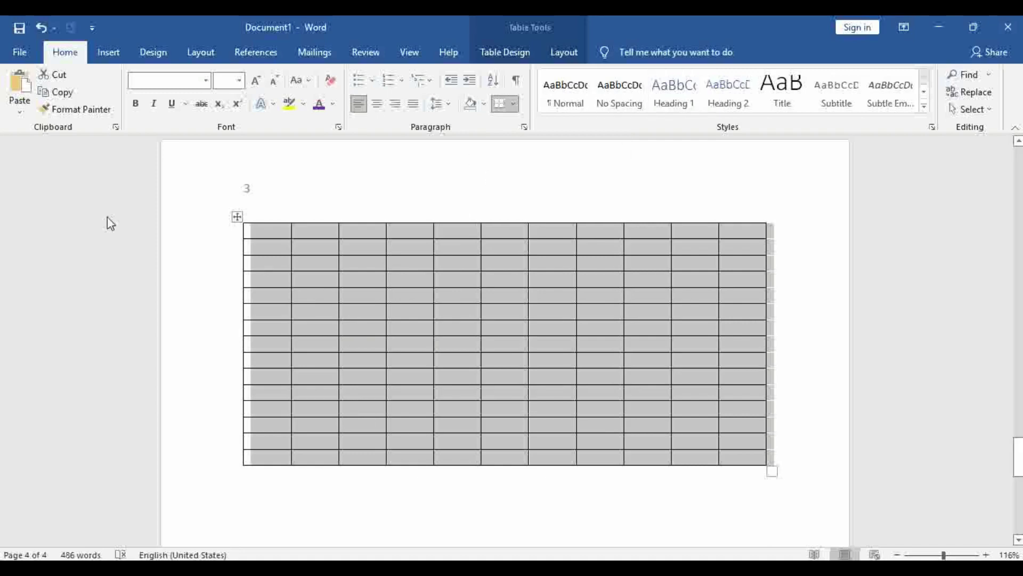
click(108, 52)
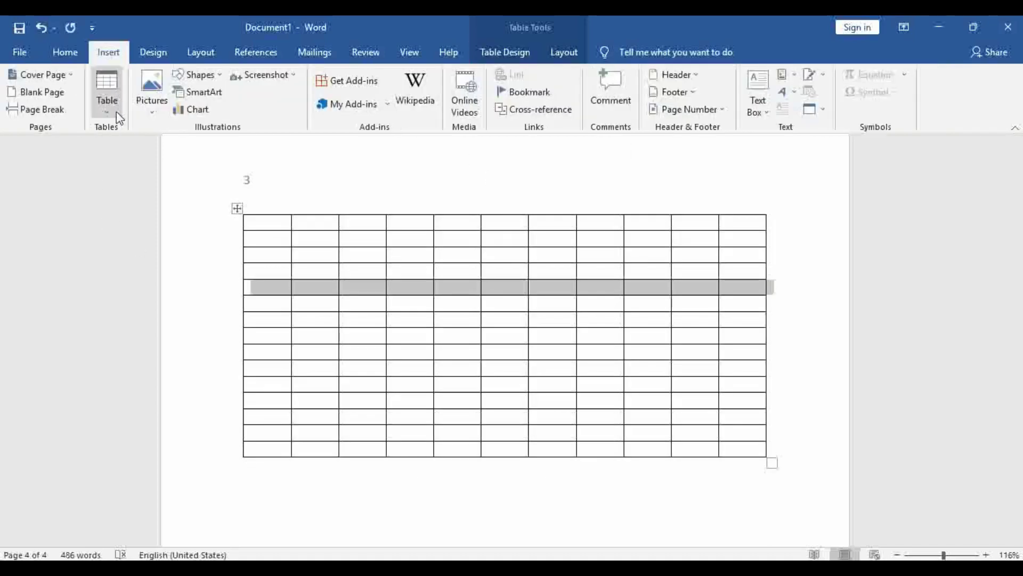
Select the whole 11 by 15 table with its move handle and delete it.
click(109, 109)
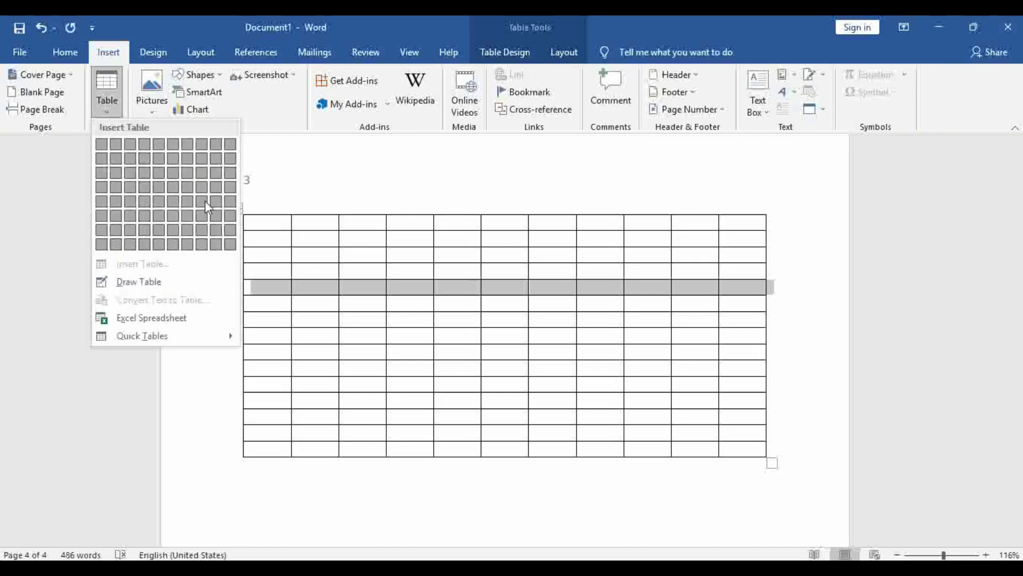
click(394, 379)
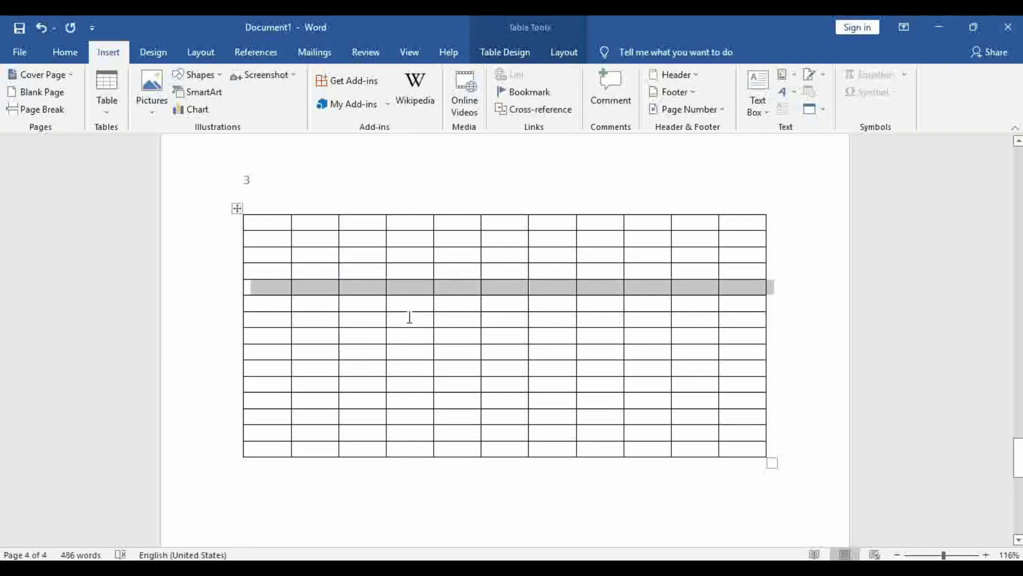
click(238, 209)
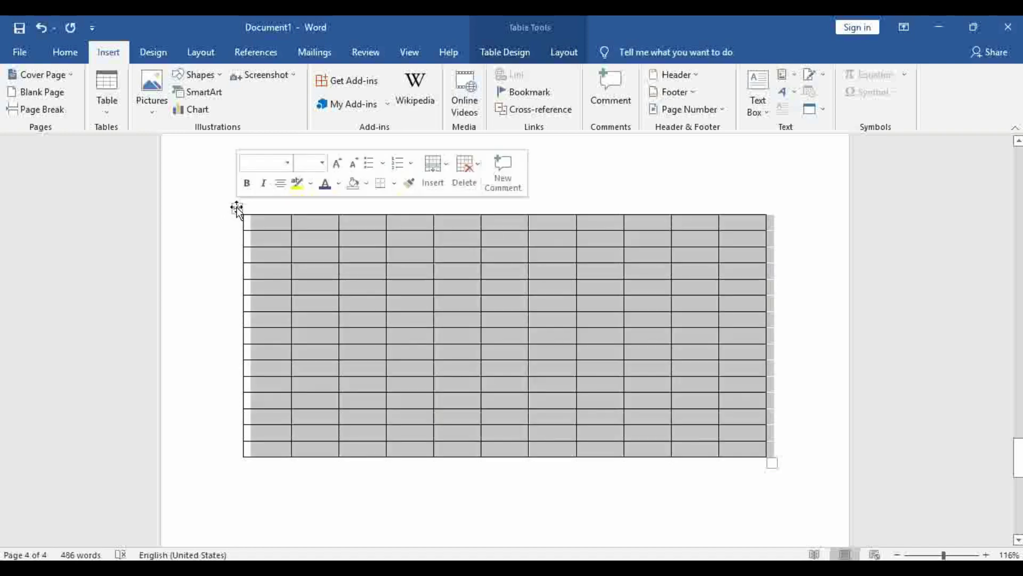
key(BackSpace)
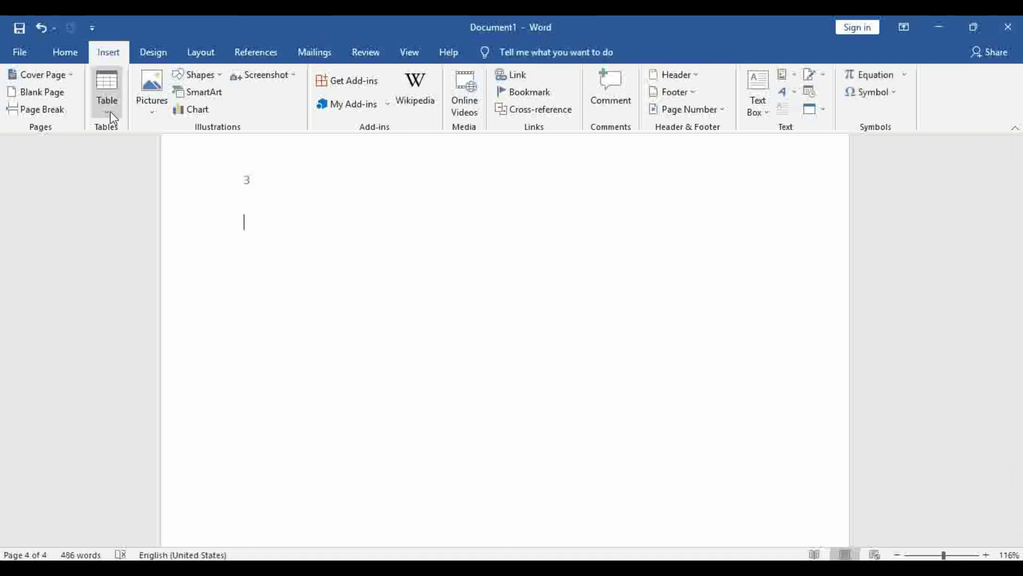
Draw the table's outer rectangle and three vertical dividers to form four columns.
click(110, 113)
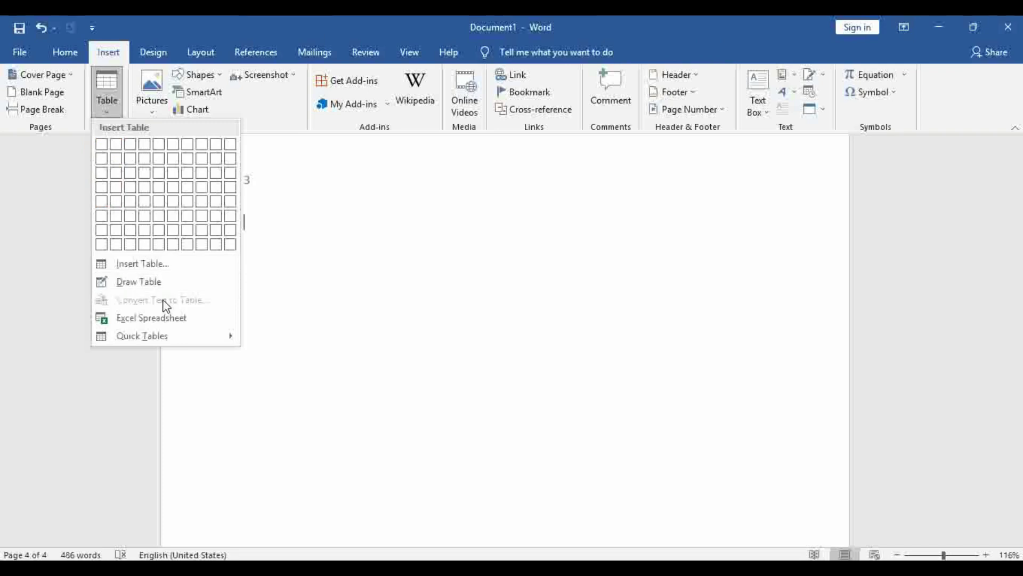
click(164, 282)
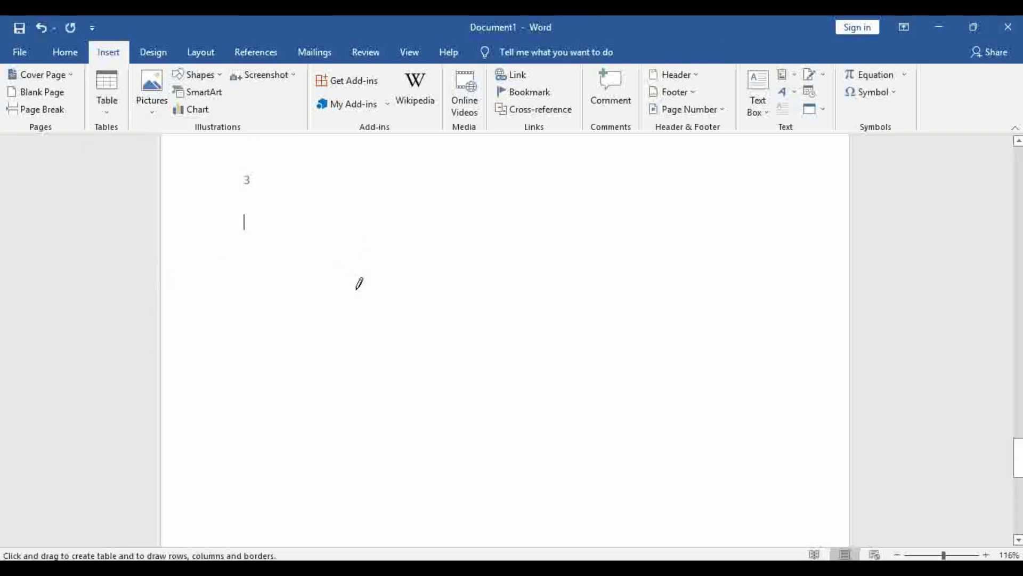
drag(281, 249, 725, 450)
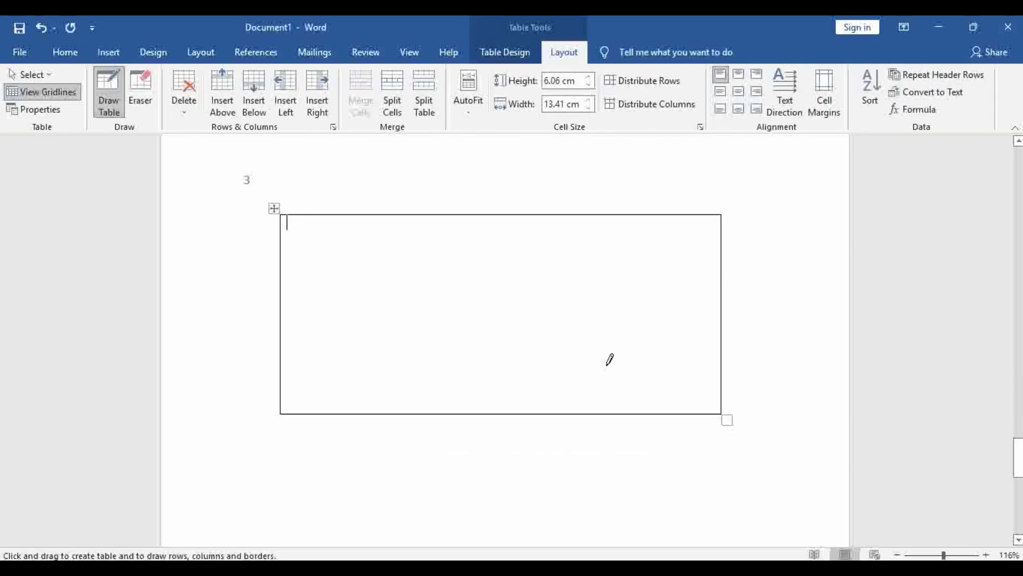
drag(365, 214, 366, 413)
drag(489, 213, 485, 413)
drag(603, 216, 606, 412)
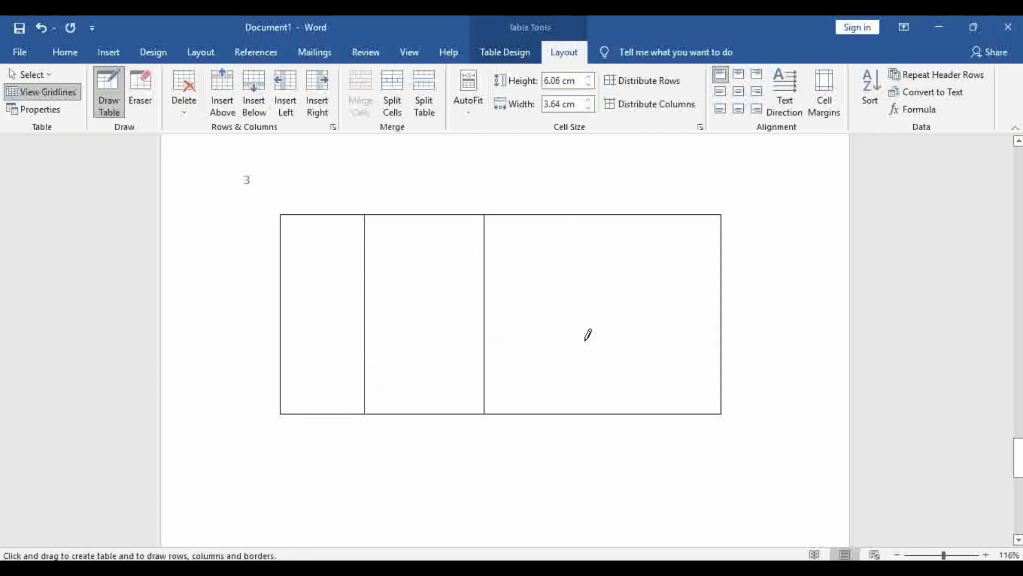
Split each of the four columns into unevenly sized rows with horizontal lines.
drag(488, 251, 581, 252)
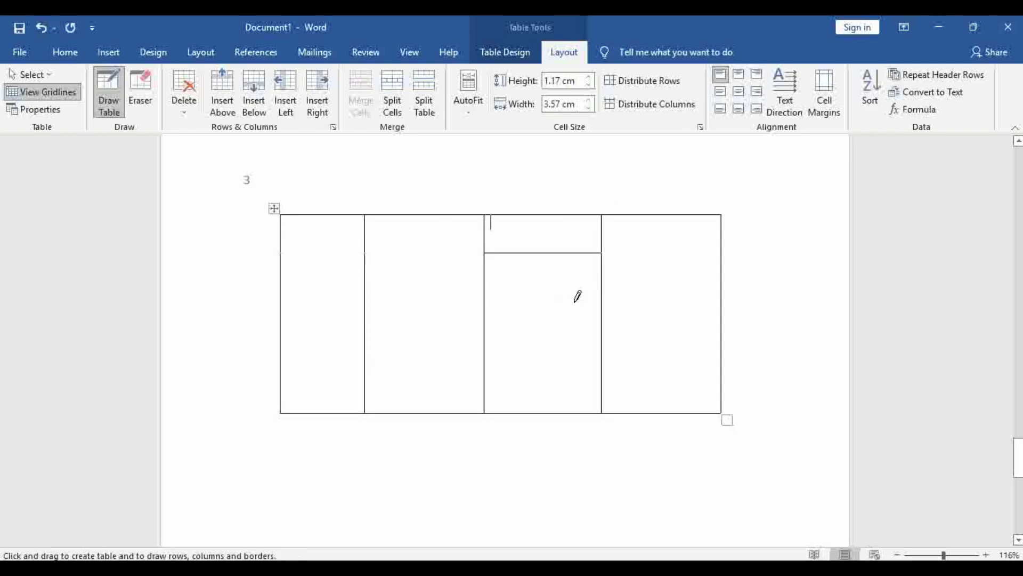
drag(655, 296, 698, 299)
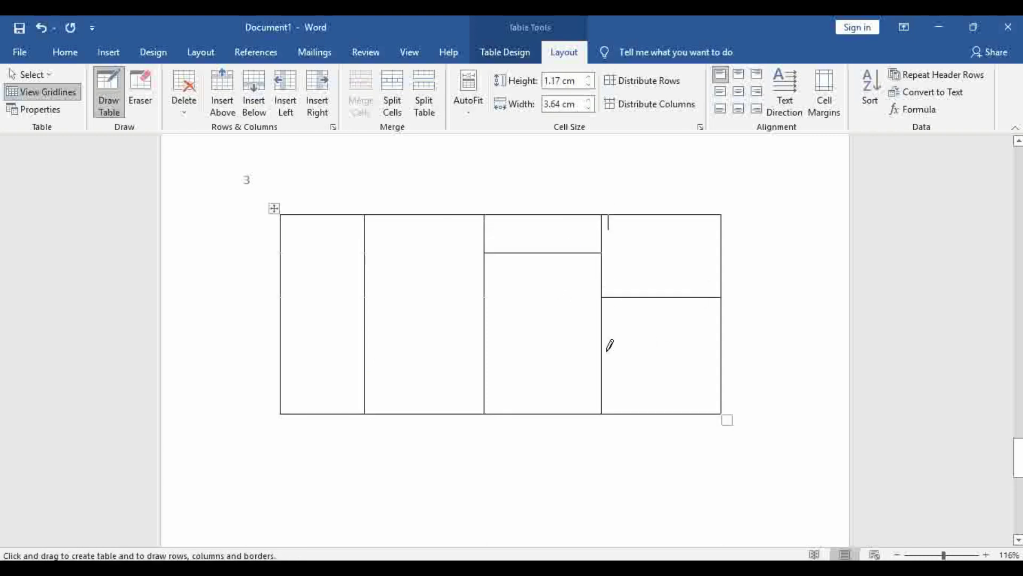
drag(606, 362, 698, 360)
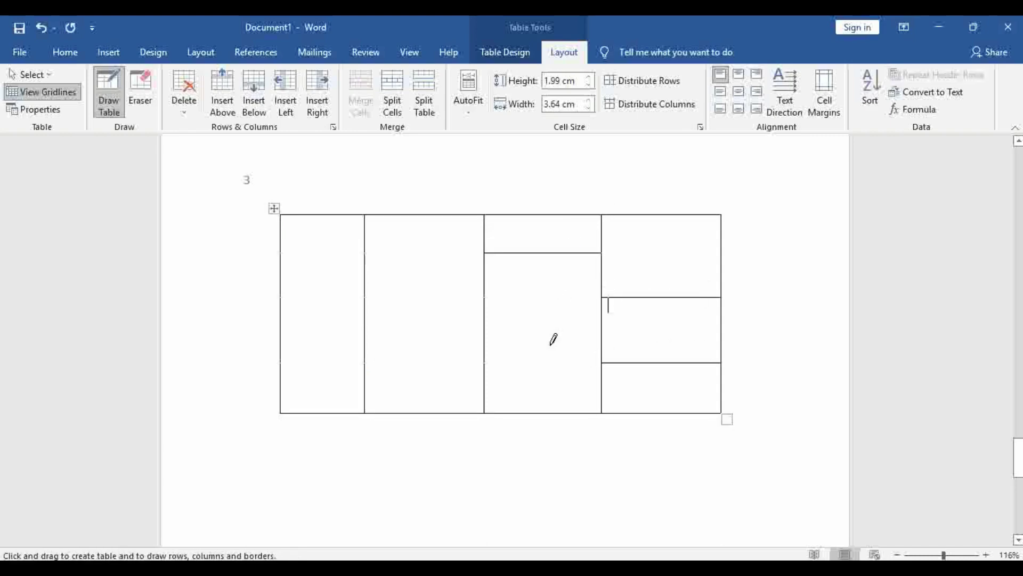
drag(486, 317, 586, 316)
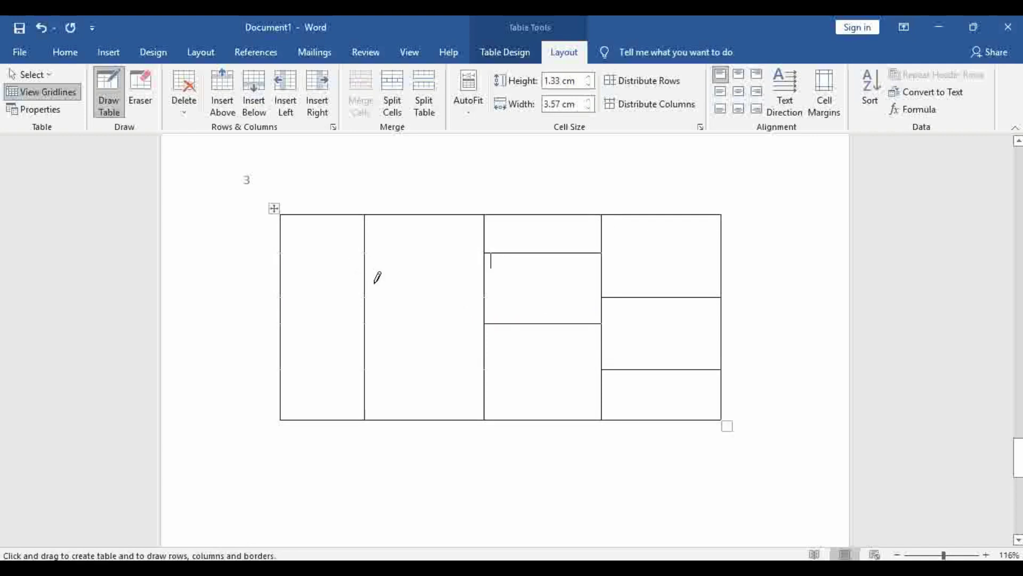
drag(366, 278, 441, 279)
drag(394, 360, 446, 354)
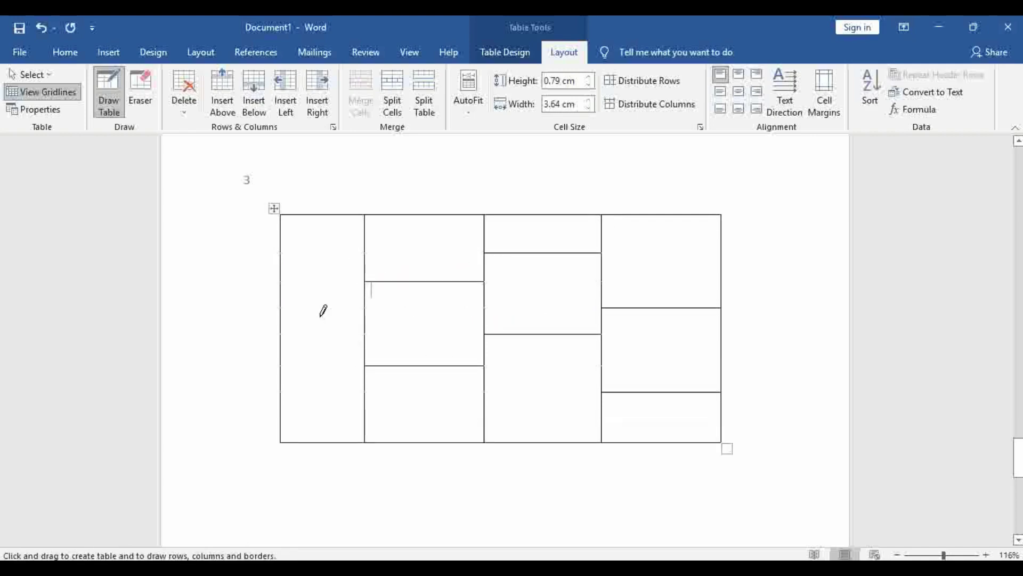
drag(286, 313, 352, 310)
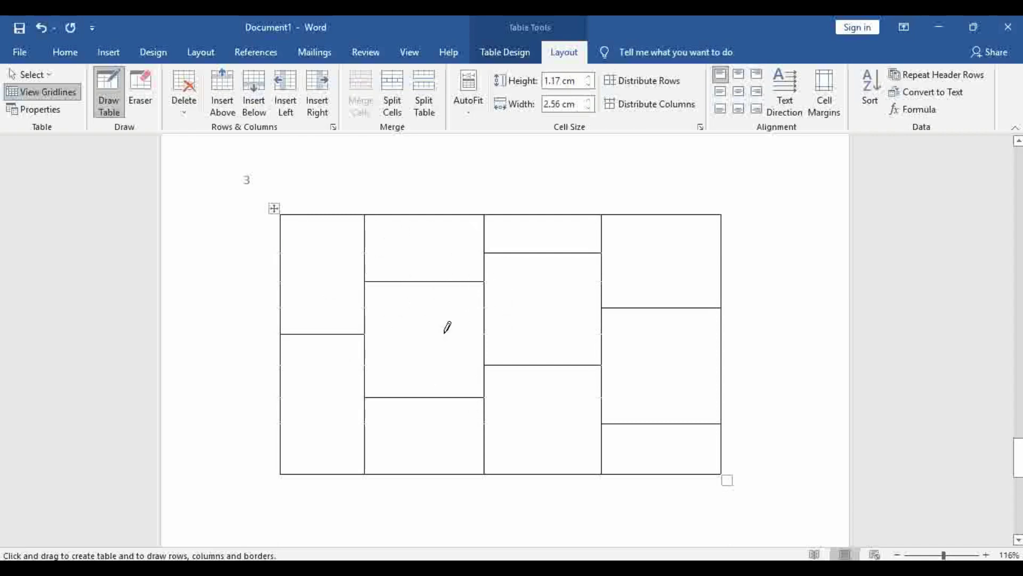
Erase the border between the two top-left cells to merge them, then select the whole table.
click(142, 94)
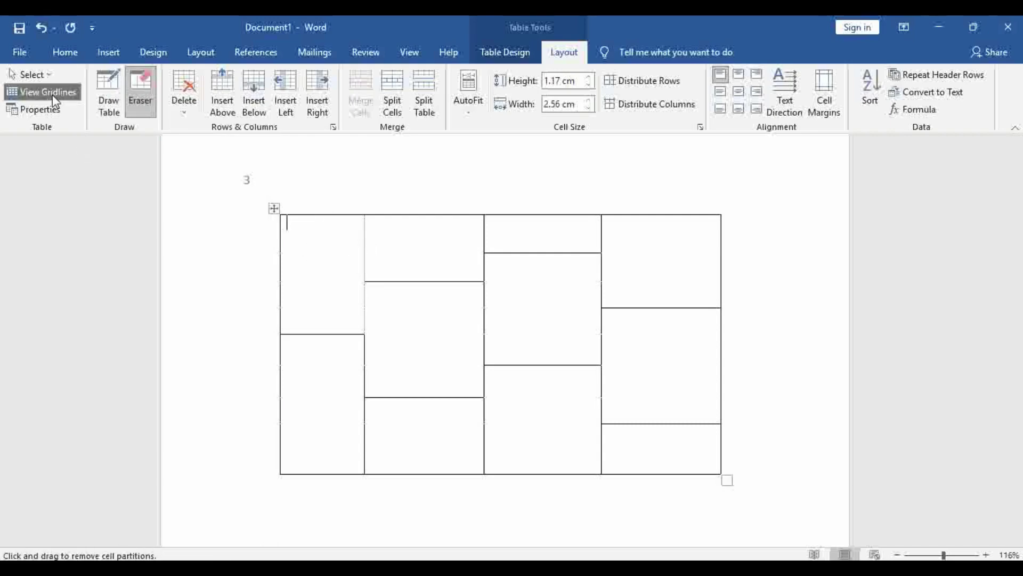
click(365, 248)
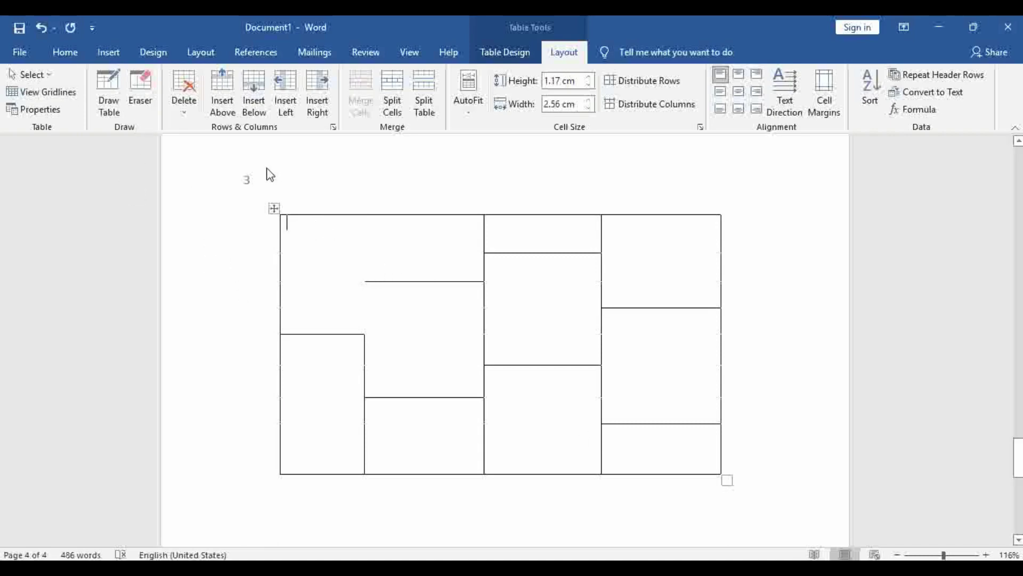
click(109, 53)
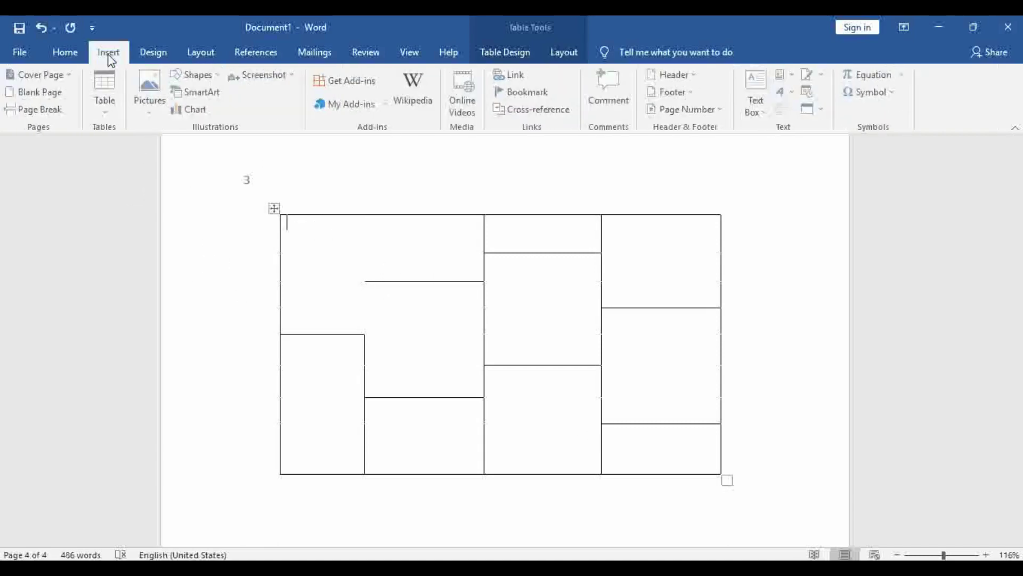
click(109, 112)
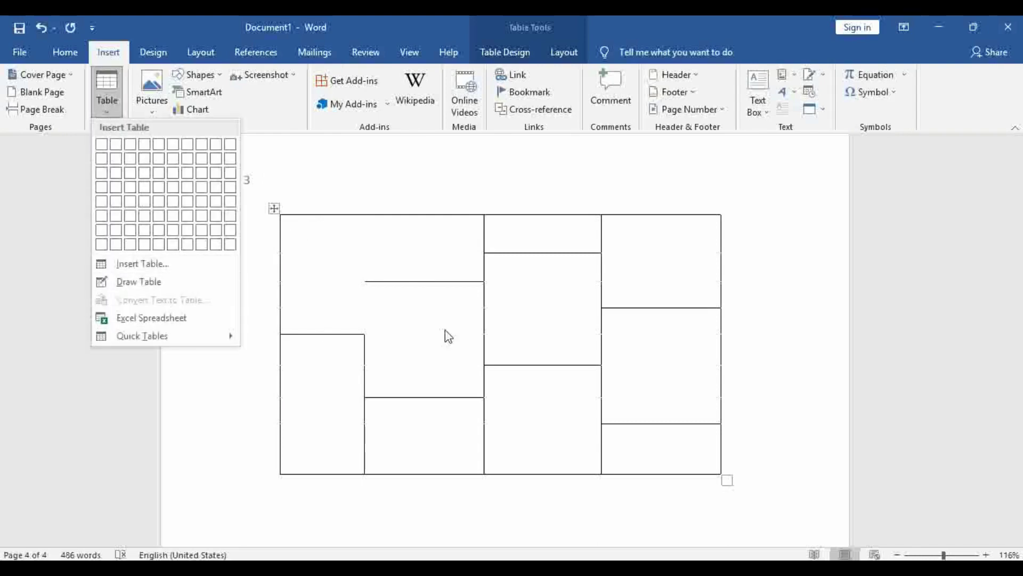
click(451, 348)
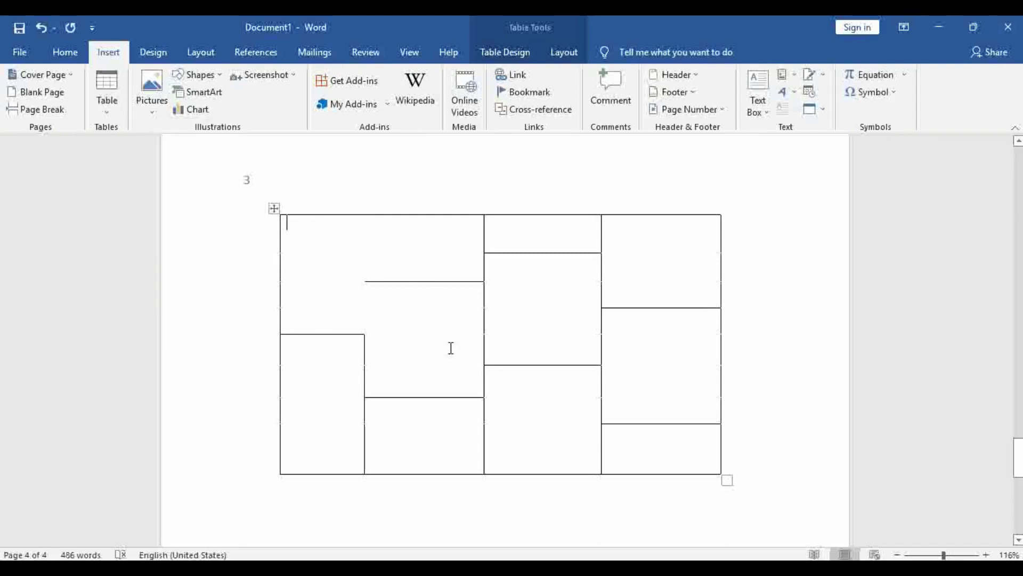
click(272, 206)
Delete the drawn table and paste the eight names, Asjad through Rizwan, one per line.
key(BackSpace)
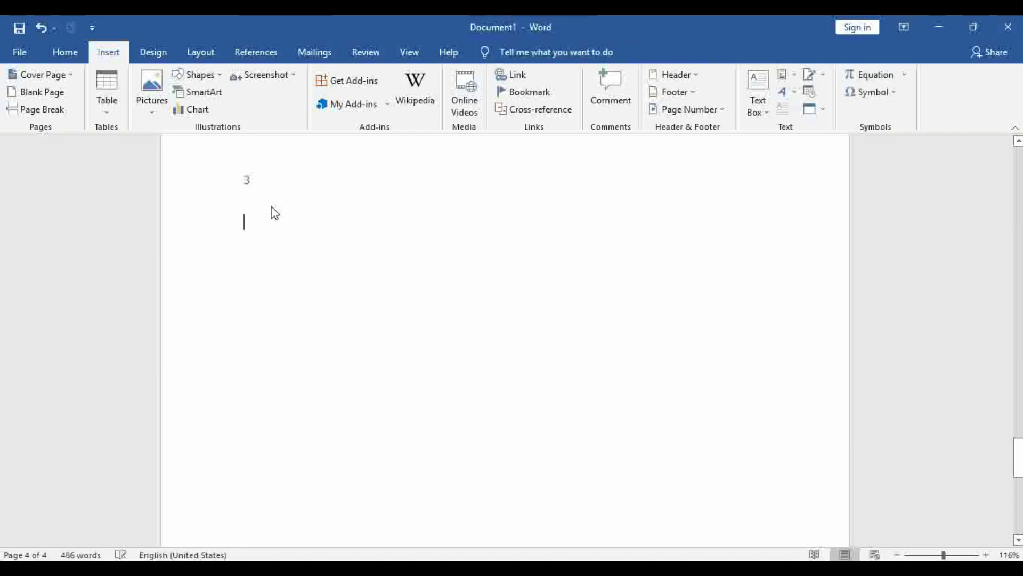
scroll(392, 408, down, 2)
scroll(398, 400, up, 5)
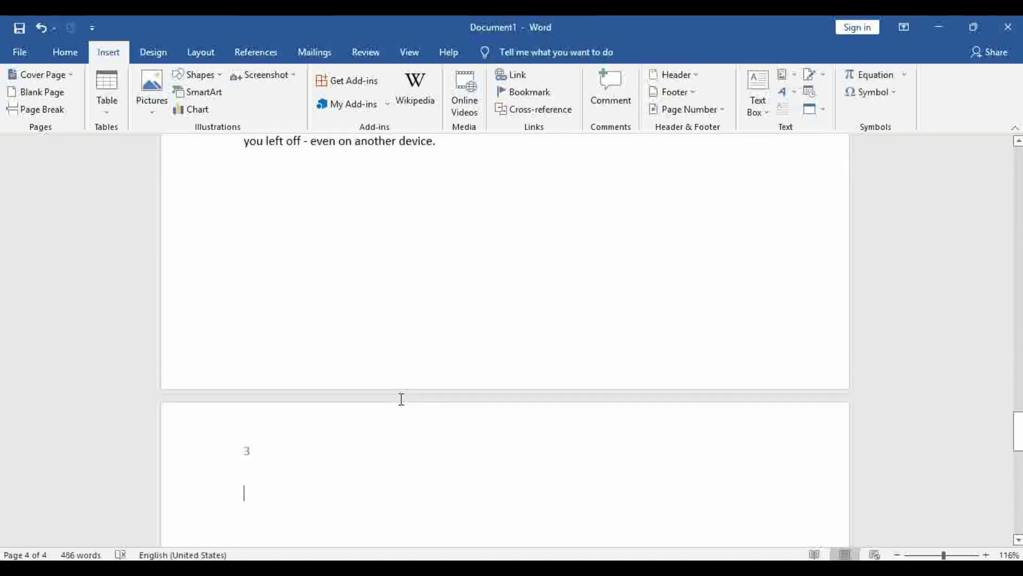
scroll(400, 400, up, 3)
scroll(394, 405, down, 8)
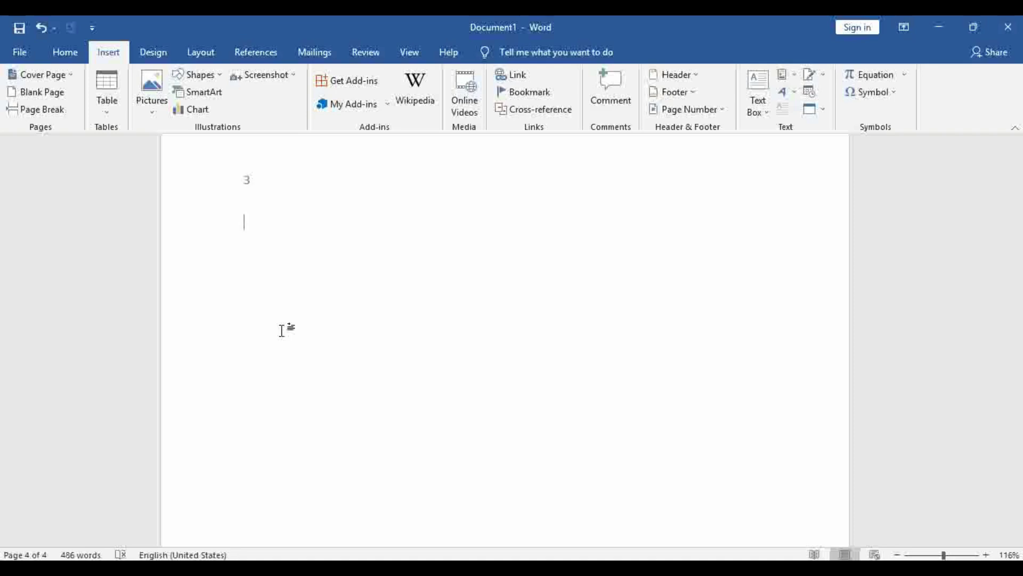
text(Asjad Hamid Ramees Shammas Sinan Manohar Raheem Rizwan)
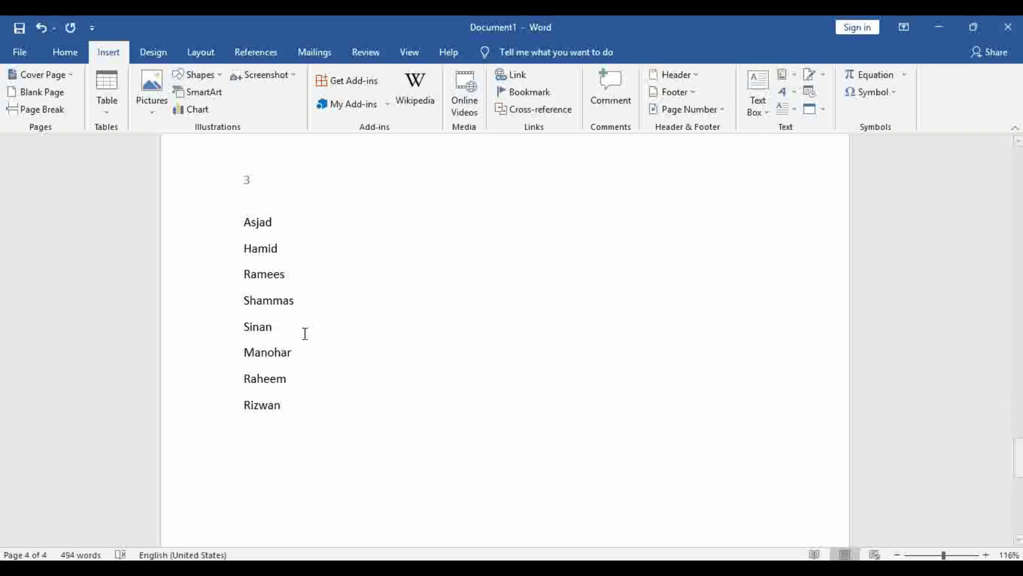
click(219, 230)
click(311, 299)
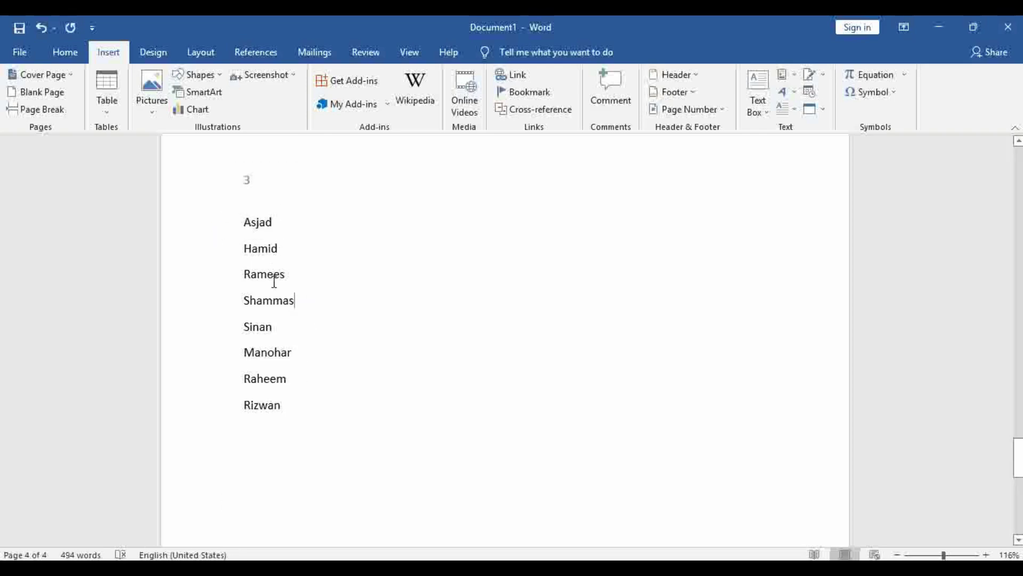
click(278, 220)
drag(194, 227, 202, 405)
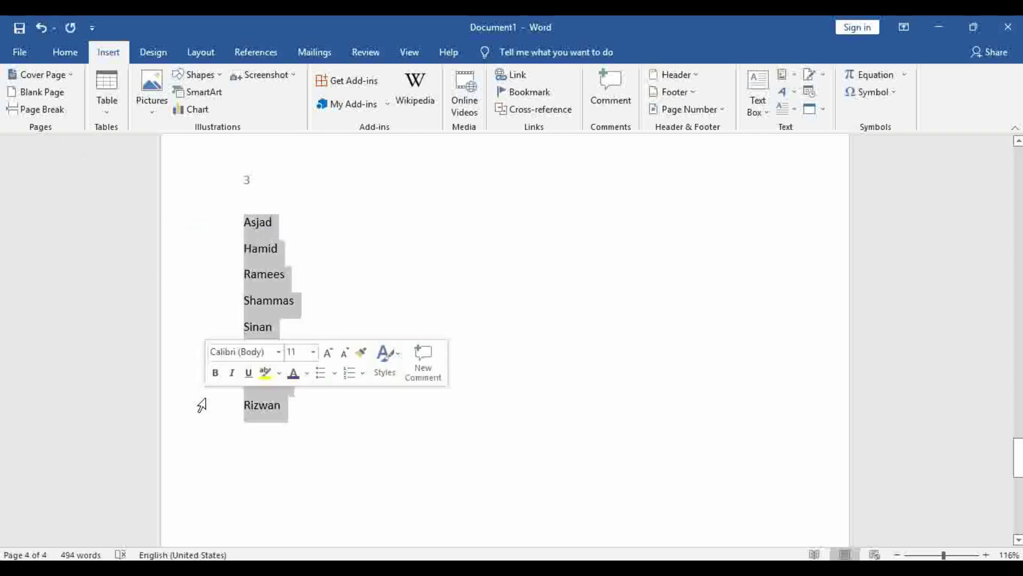
click(106, 111)
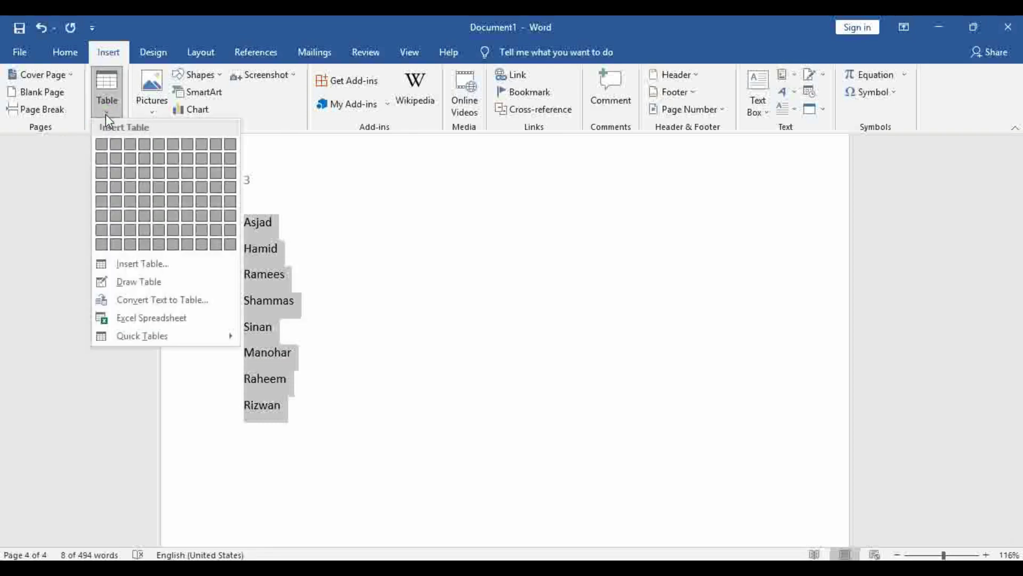
click(139, 301)
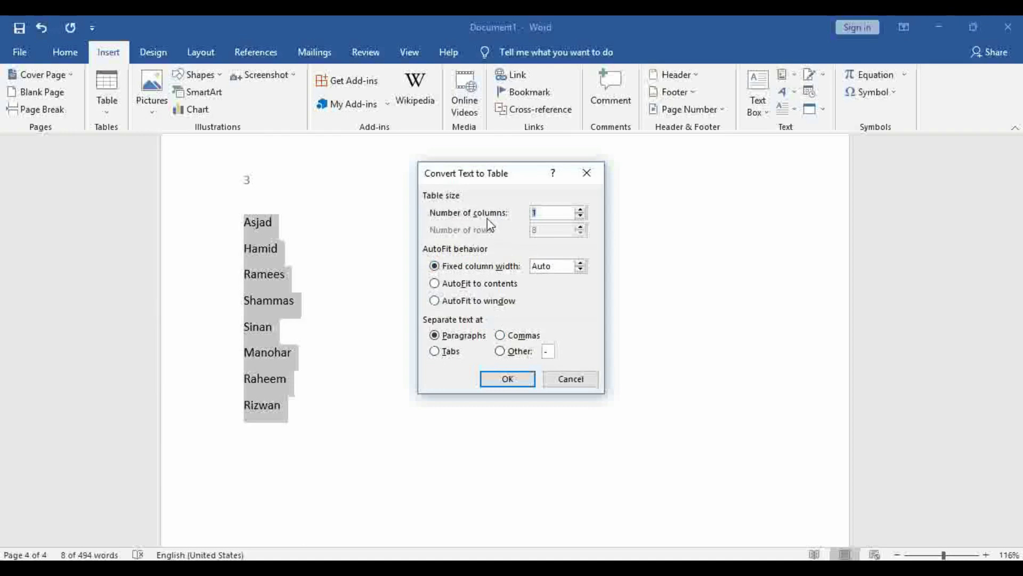
click(582, 210)
click(583, 216)
click(581, 216)
click(581, 216)
click(540, 229)
click(549, 355)
click(501, 351)
click(435, 336)
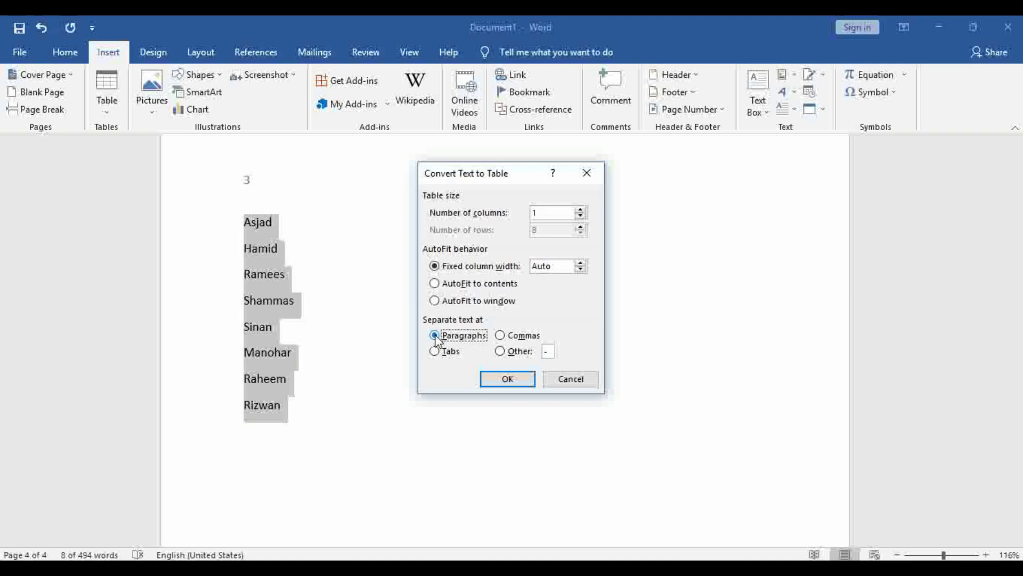
click(493, 378)
click(423, 335)
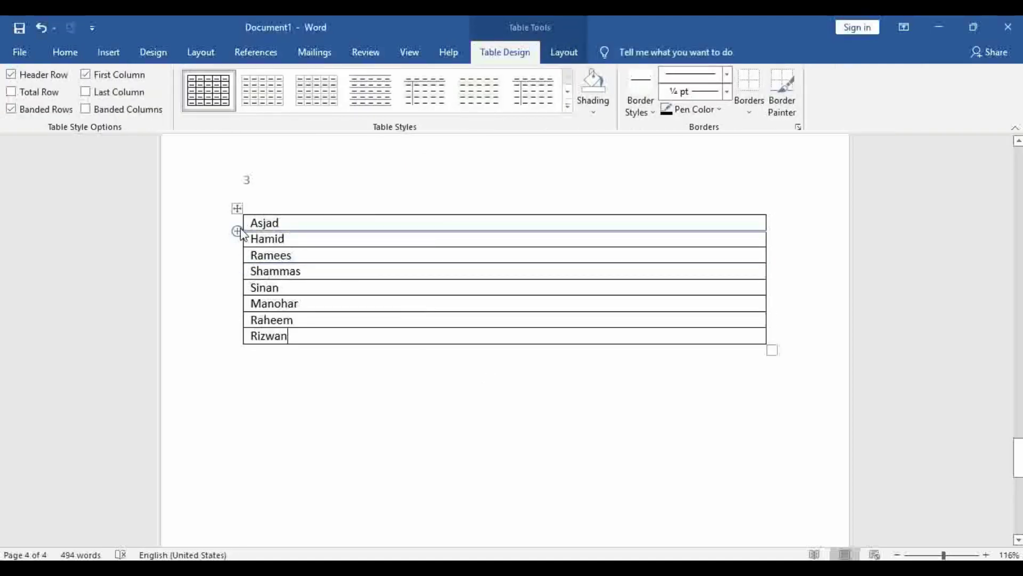
mouse_move(243, 264)
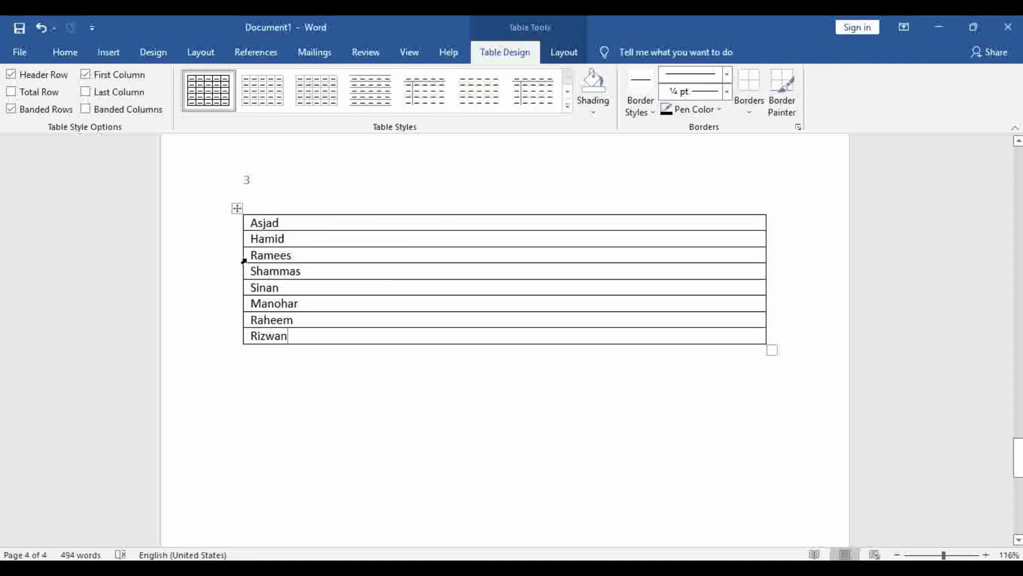
key(ctrl+z)
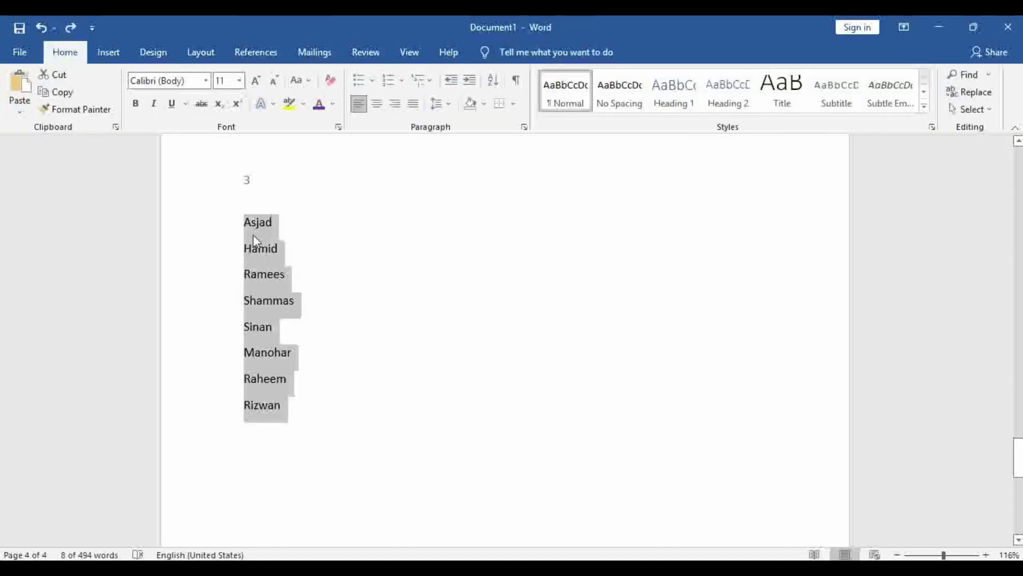
click(108, 51)
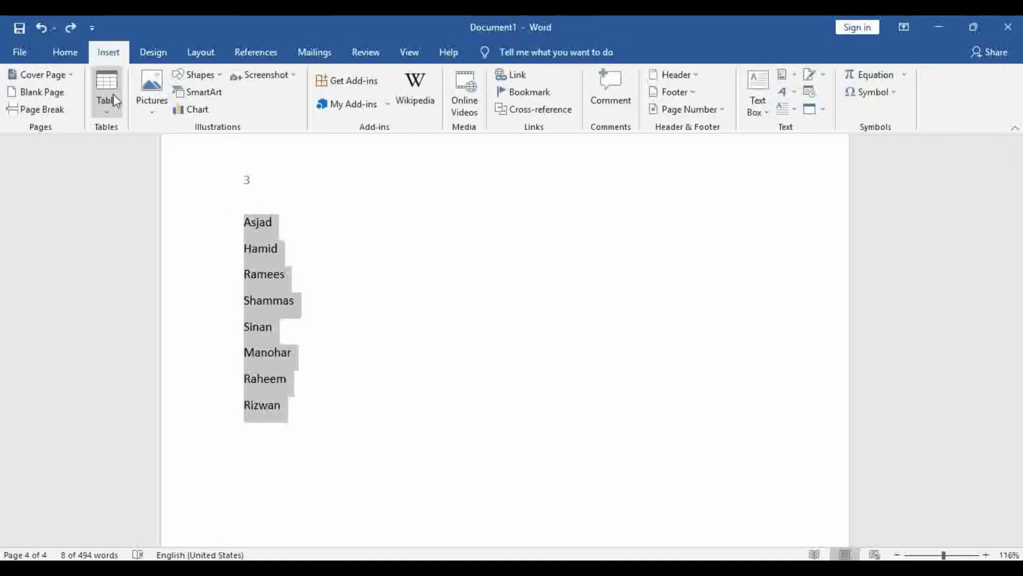
click(106, 94)
click(152, 299)
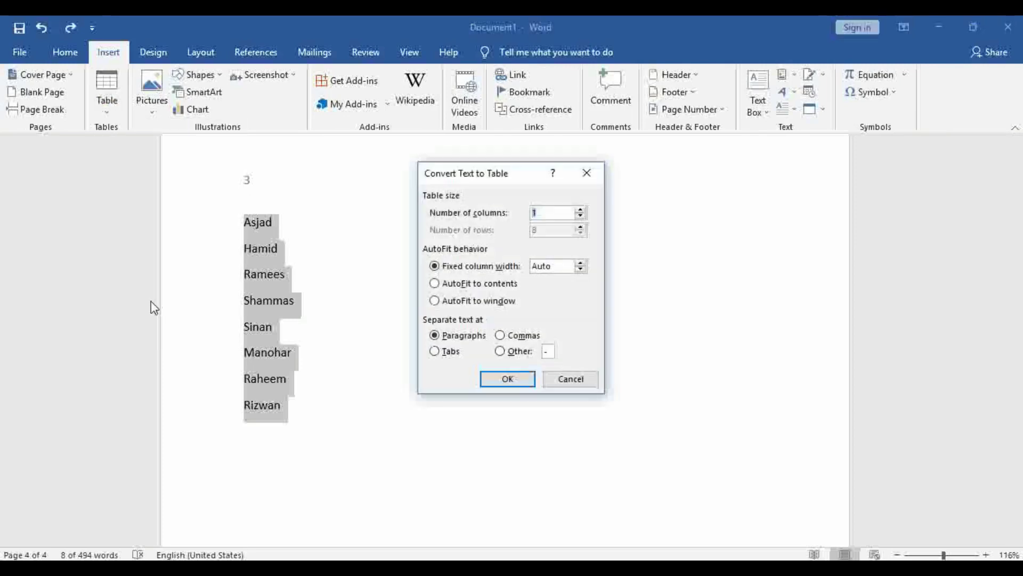
click(581, 210)
click(581, 210)
click(509, 379)
click(454, 239)
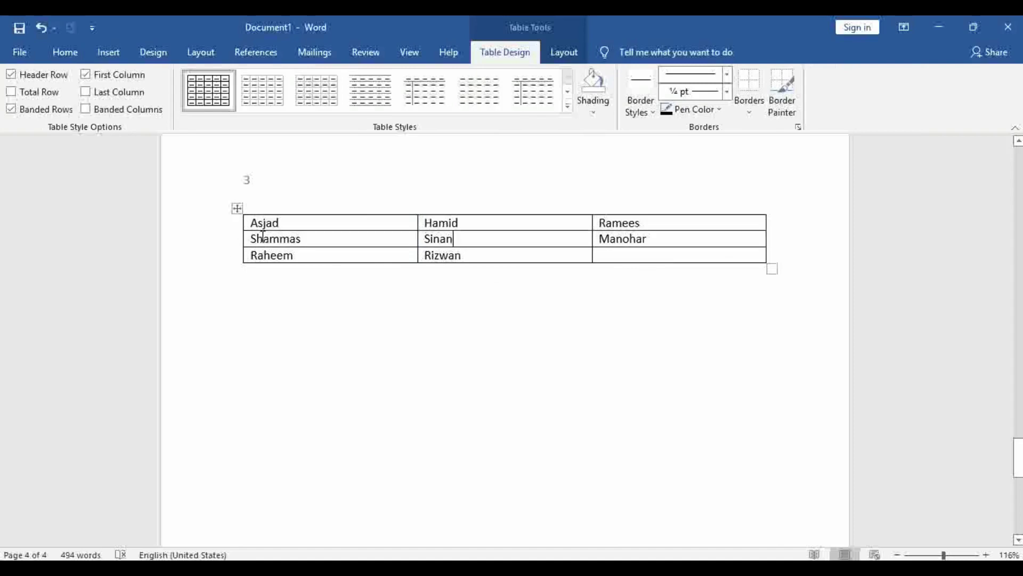
key(ctrl+z)
click(109, 53)
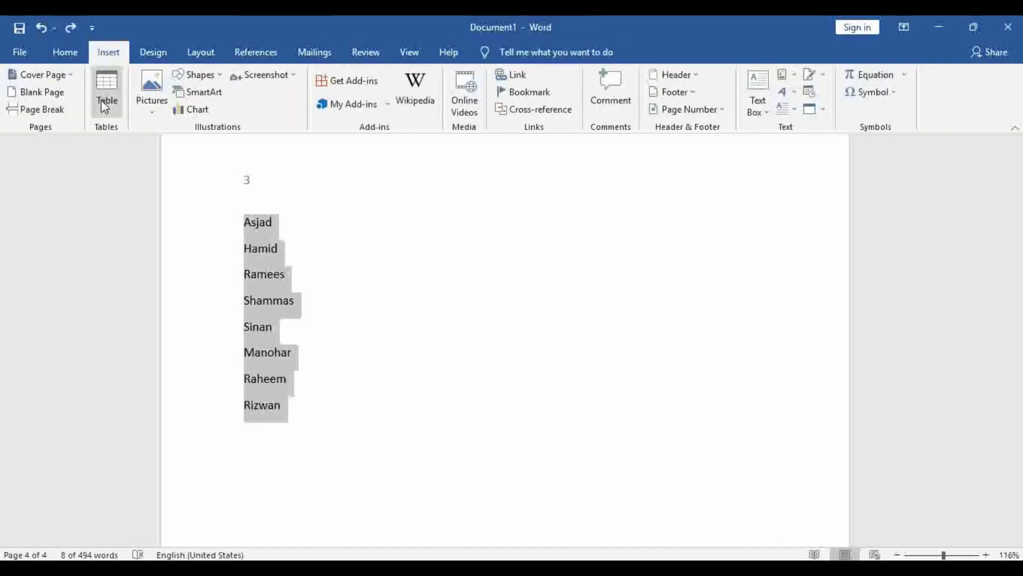
click(105, 107)
click(142, 302)
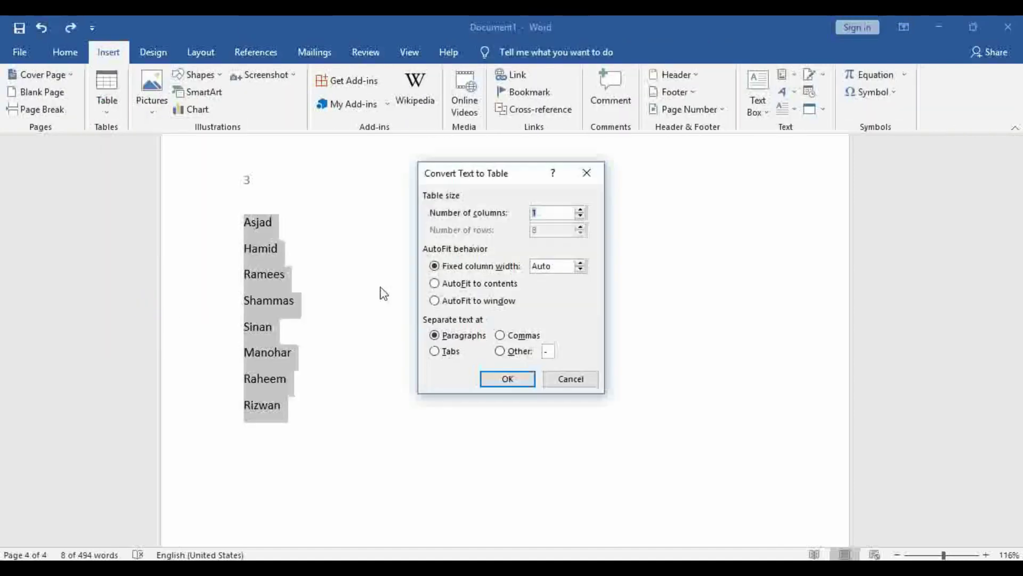
click(580, 210)
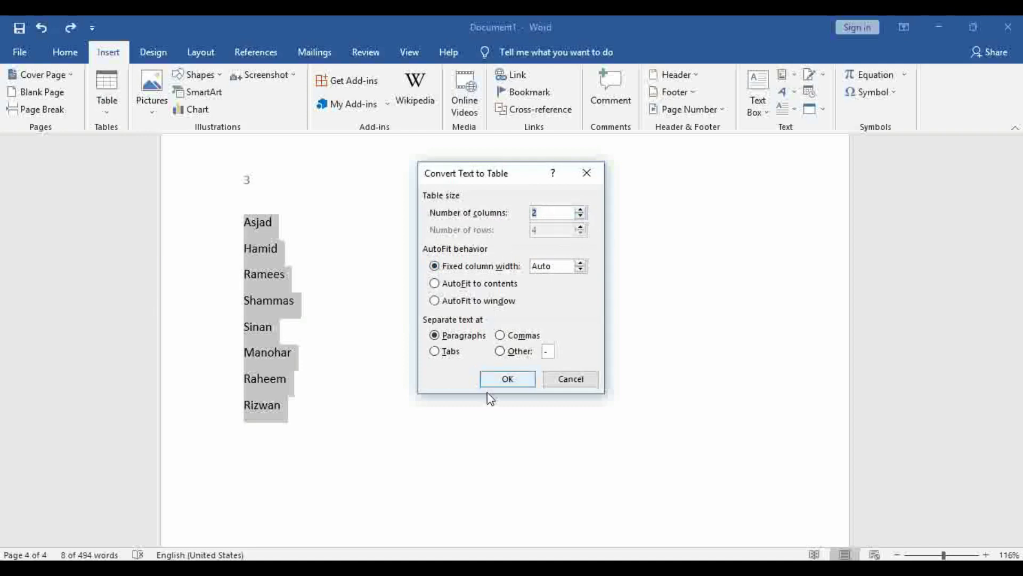
click(497, 378)
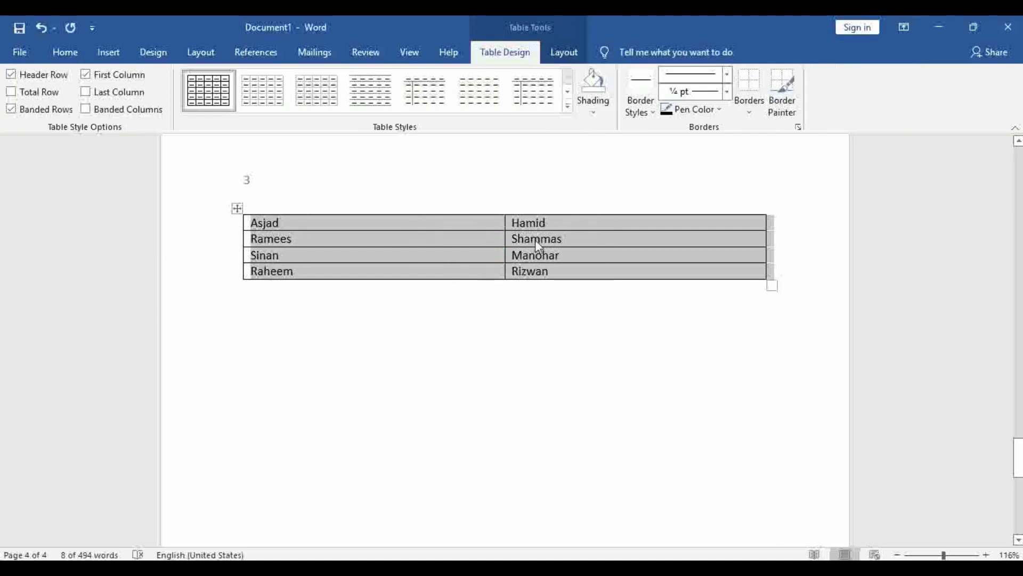
Undo the two-column table conversion and redo the names as one comma-separated line.
key(ctrl+z)
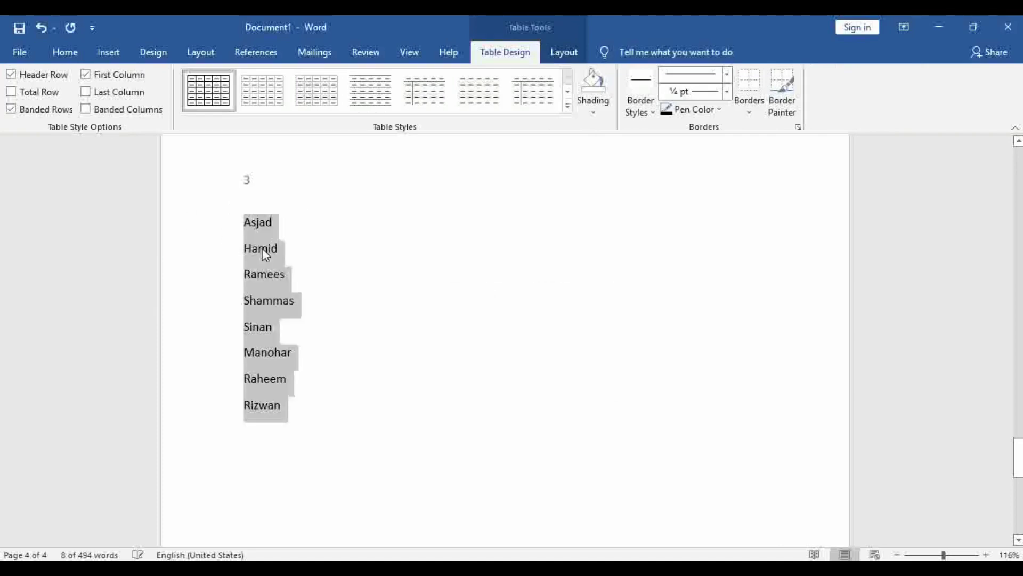
click(327, 278)
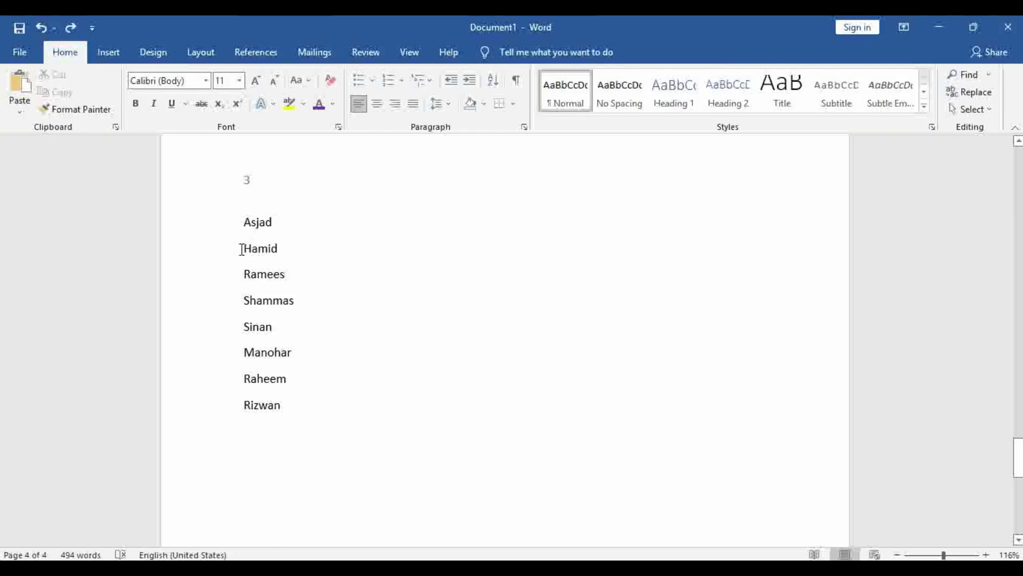
key(ctrl+y)
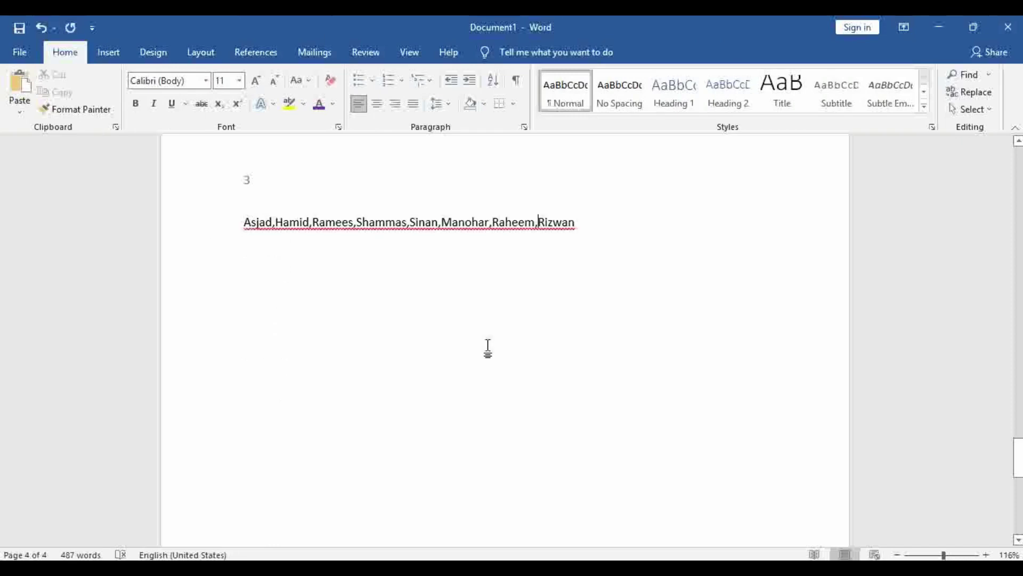
key(Left)
Convert the comma-separated line of names into a table with 5 columns.
click(223, 238)
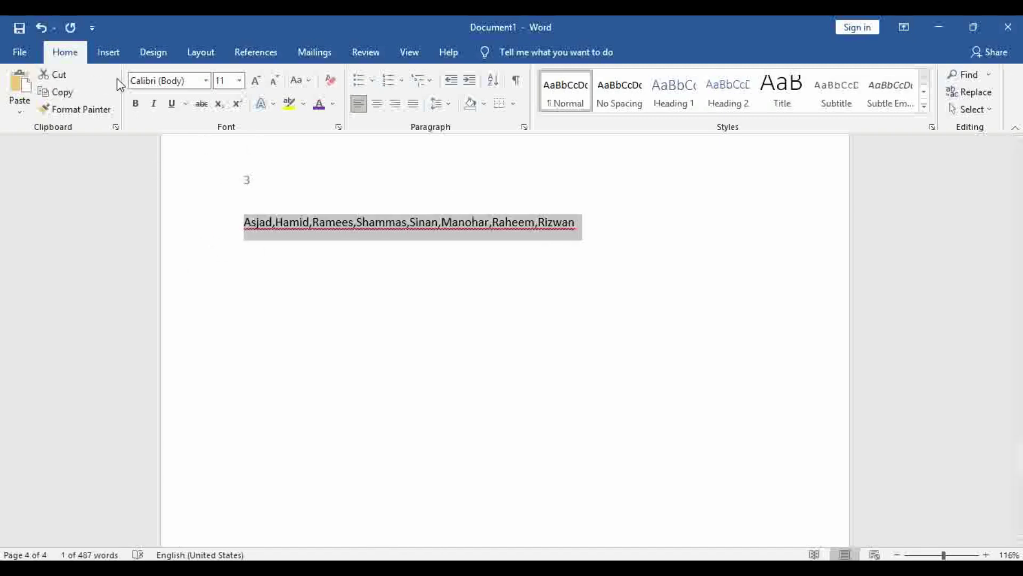
click(108, 52)
click(105, 110)
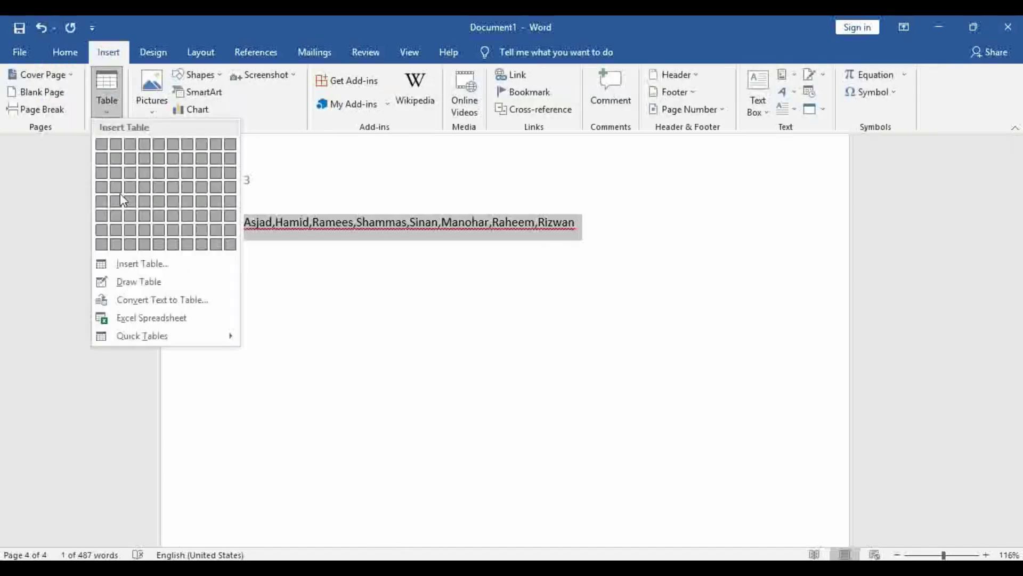
click(158, 301)
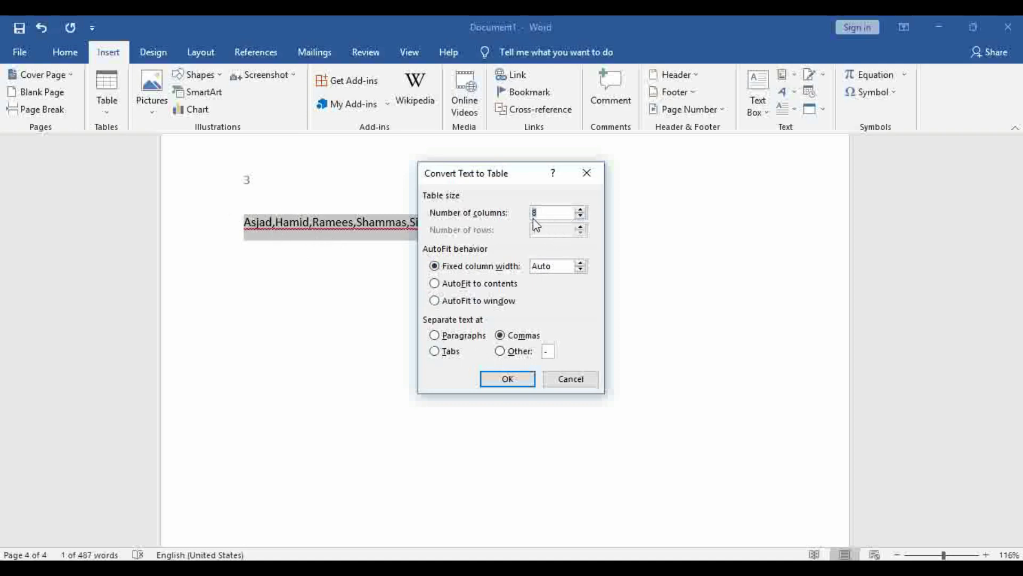
click(580, 210)
click(581, 210)
click(580, 210)
click(580, 216)
click(581, 211)
click(581, 210)
click(580, 217)
click(580, 217)
click(580, 217)
click(581, 217)
click(579, 217)
click(504, 379)
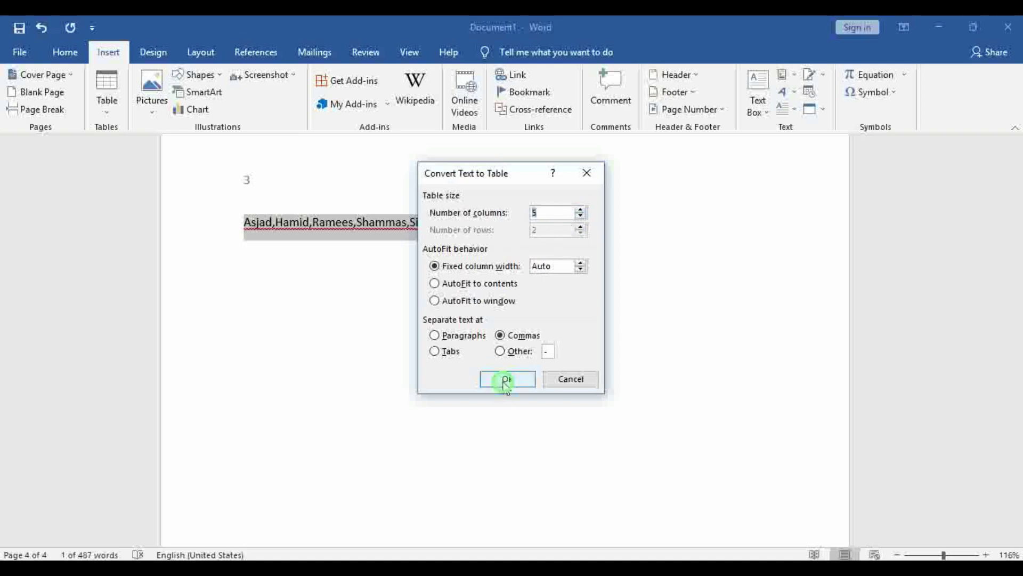
Select the new five-column, two-row table and delete it.
click(586, 244)
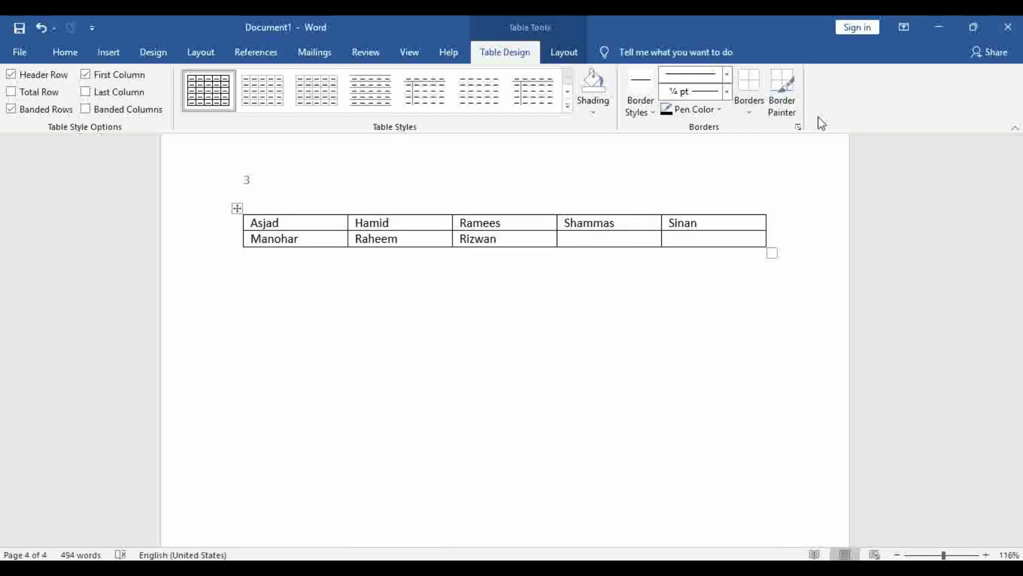
click(564, 52)
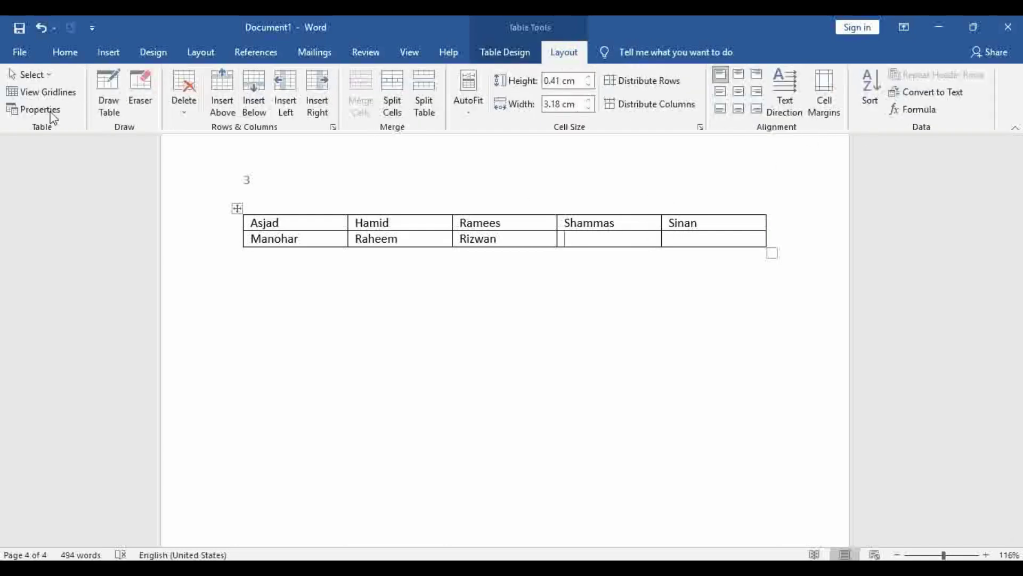
click(237, 208)
key(BackSpace)
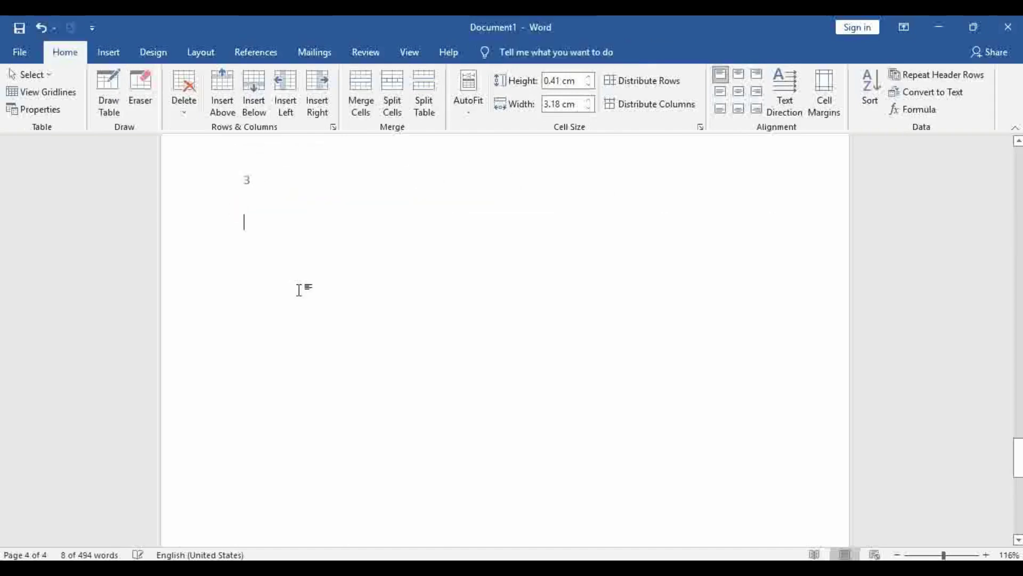
Embed a blank Excel Spreadsheet below the 3 from the Table options.
click(105, 56)
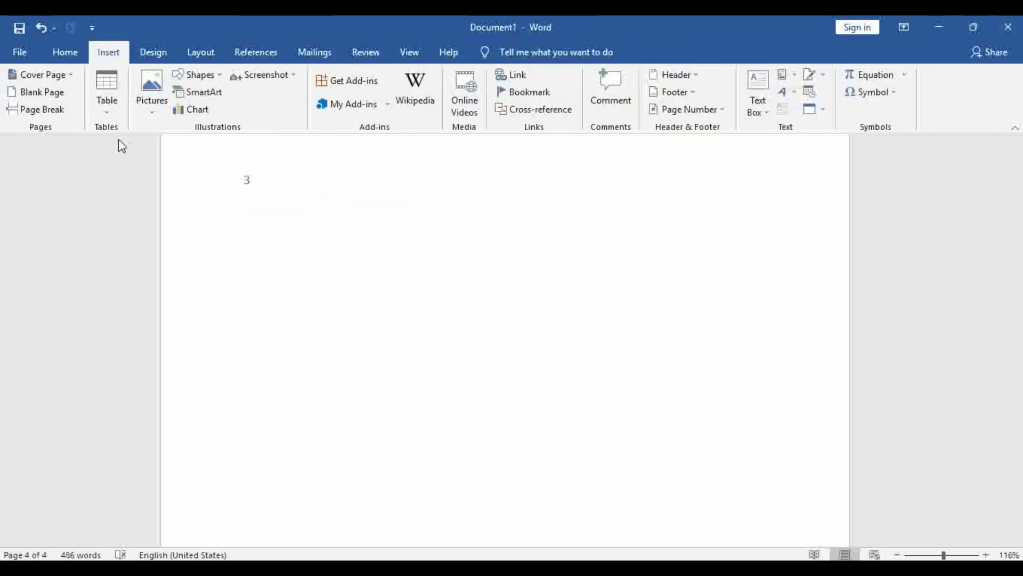
click(105, 107)
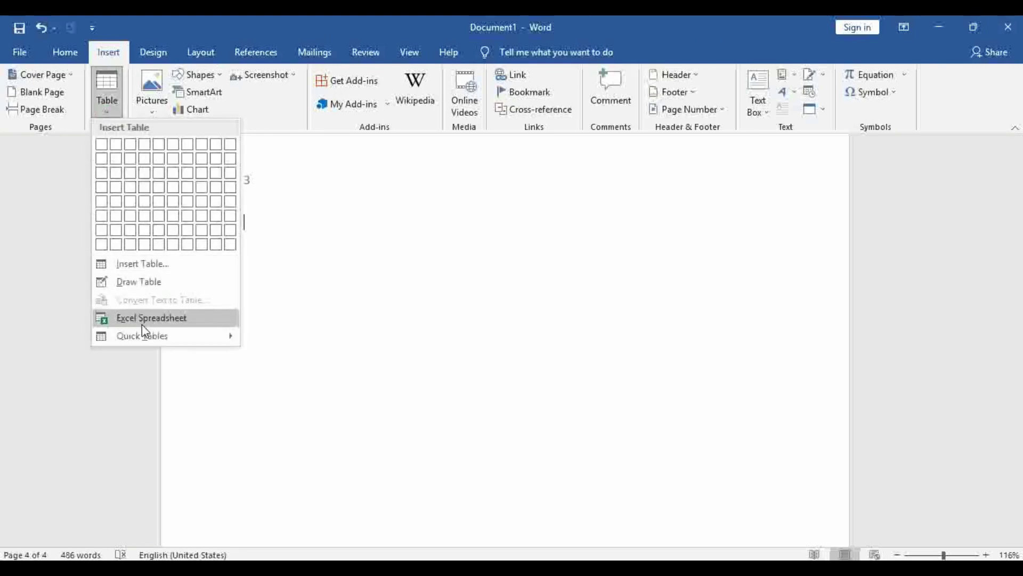
mouse_move(142, 336)
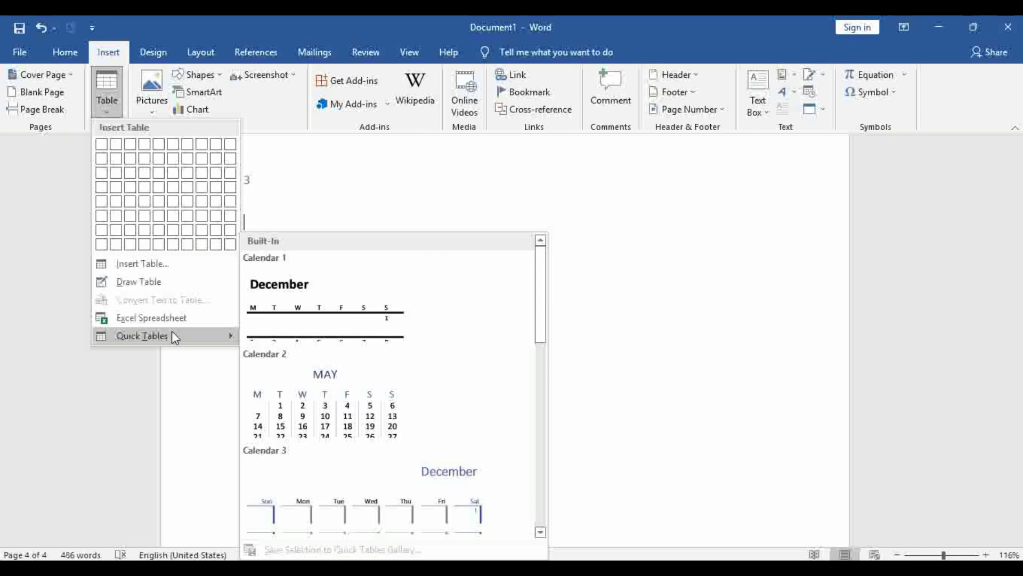
click(157, 318)
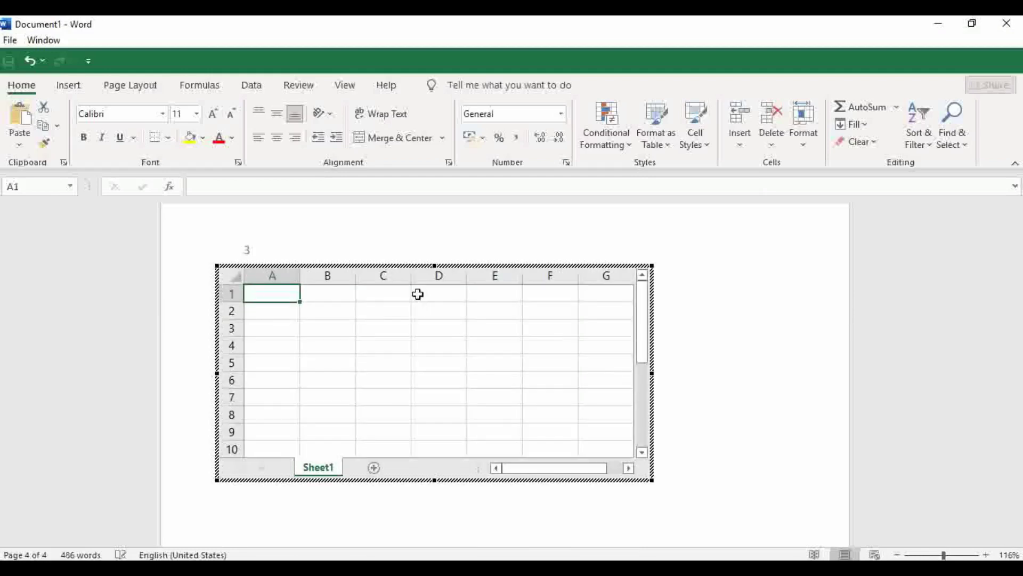
Select cells D4 and A1 in the embedded sheet and scroll through its rows.
click(452, 345)
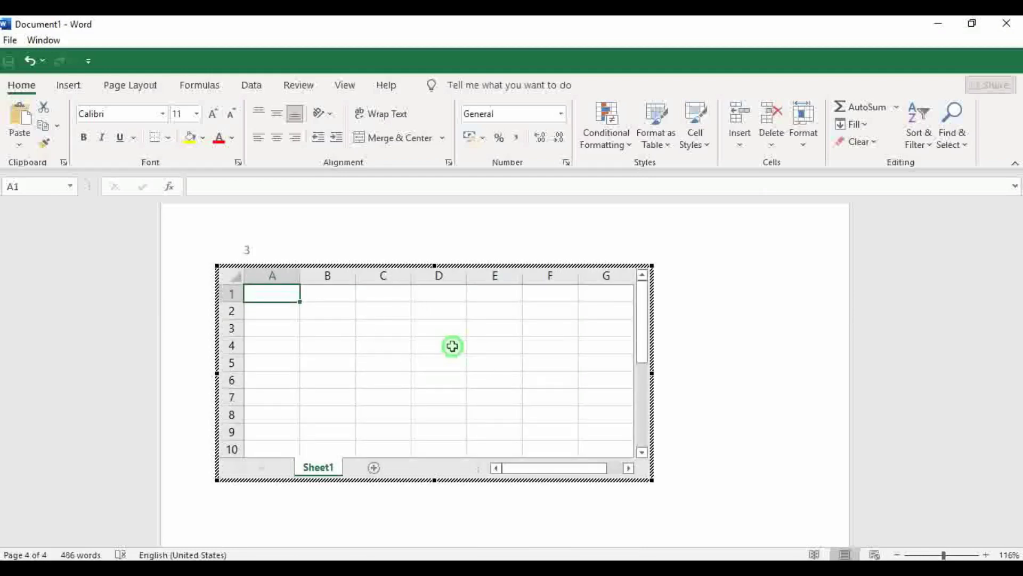
click(290, 301)
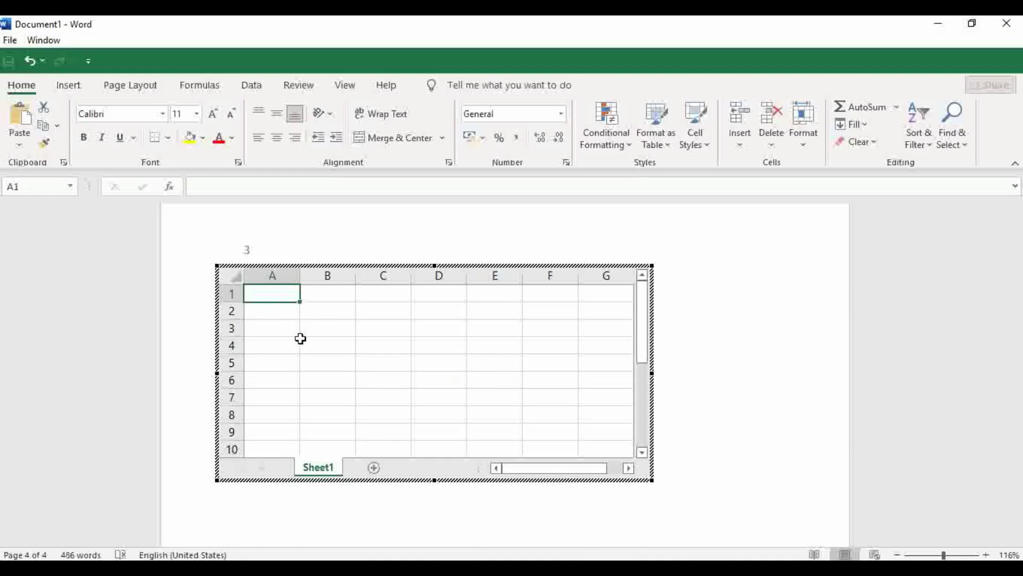
scroll(462, 346, down, 2)
scroll(461, 345, down, 3)
scroll(472, 376, up, 5)
scroll(453, 372, down, 4)
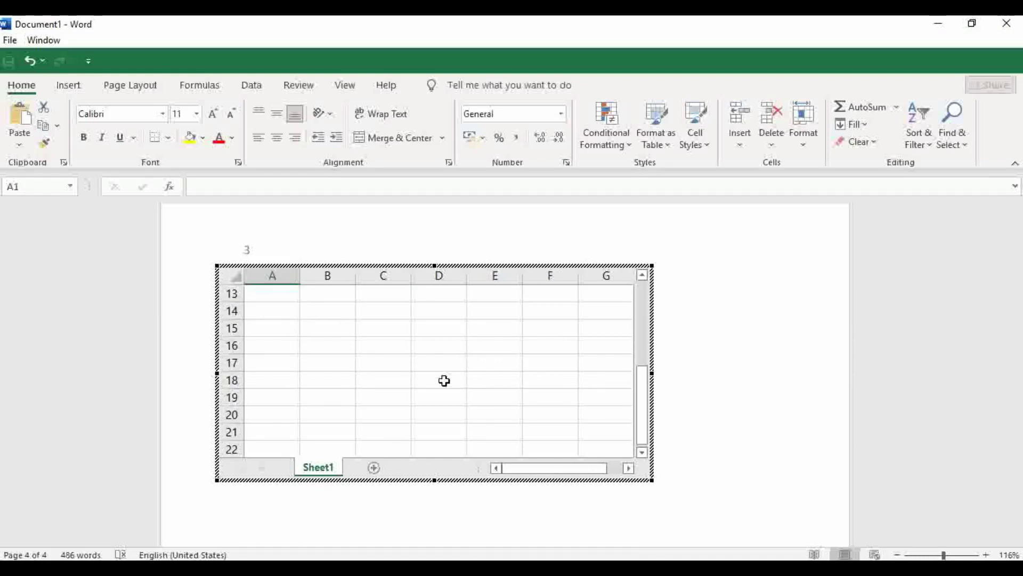
scroll(446, 381, down, 8)
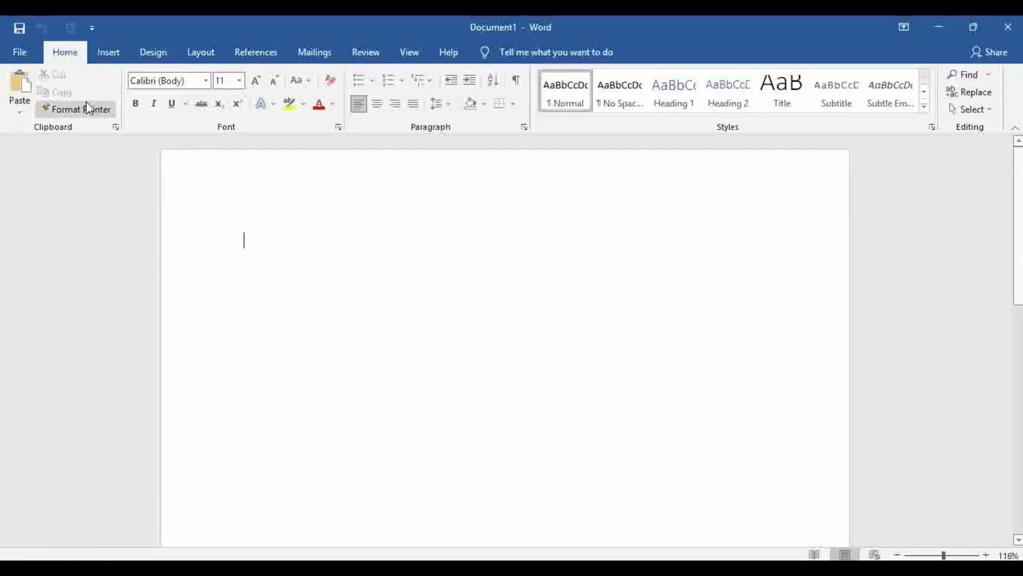
click(105, 53)
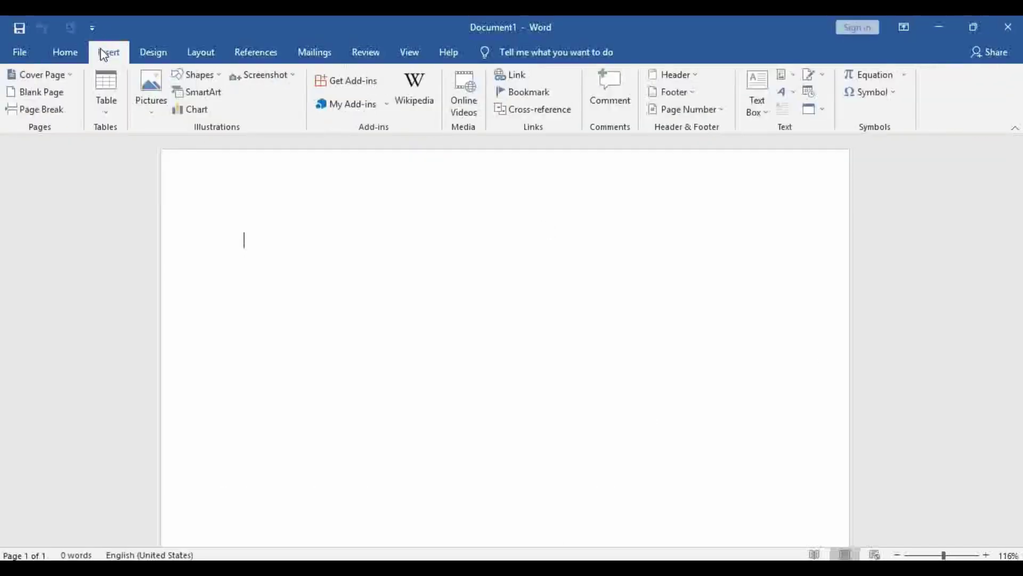
click(105, 113)
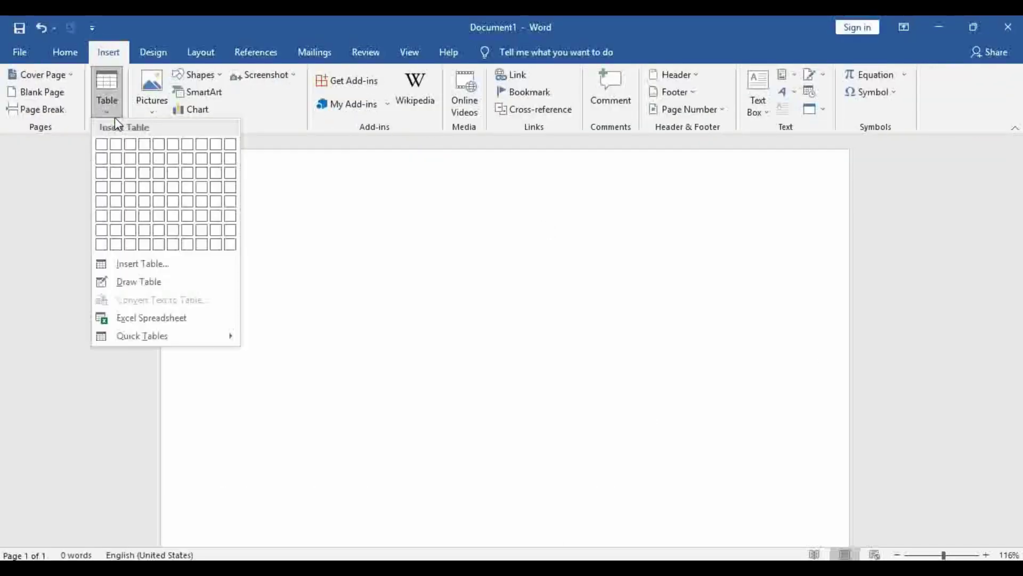
click(154, 319)
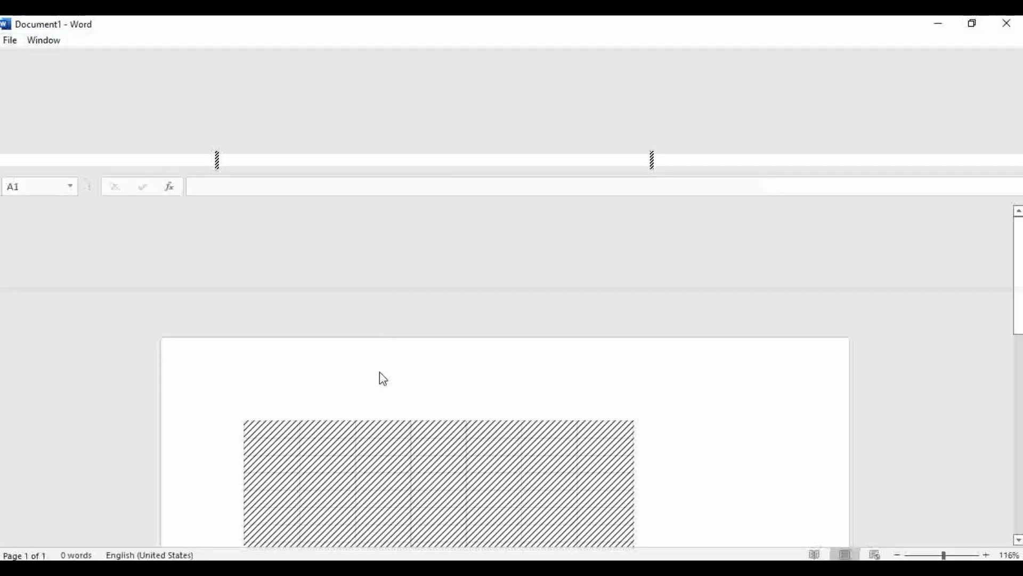
click(743, 457)
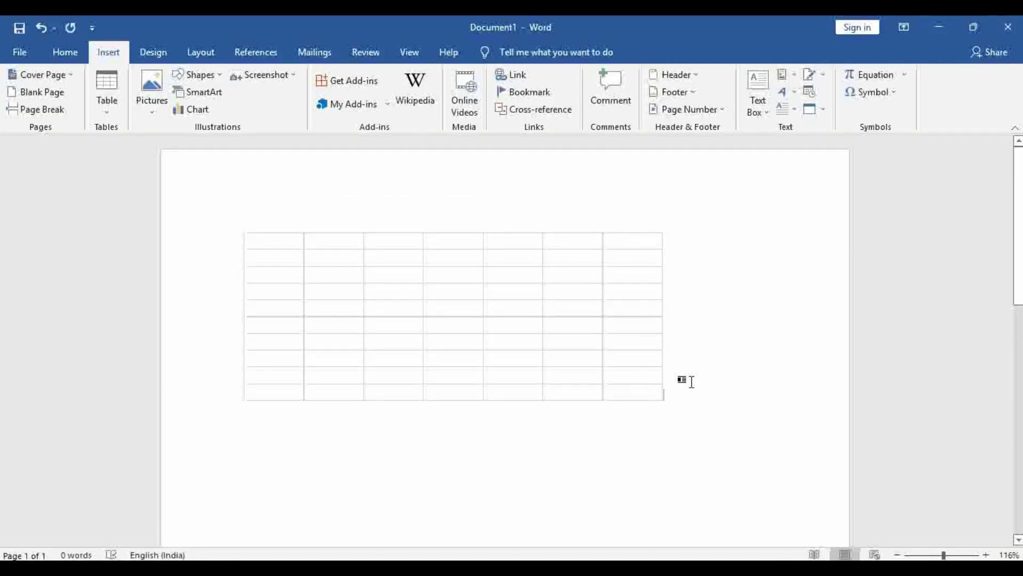
click(653, 387)
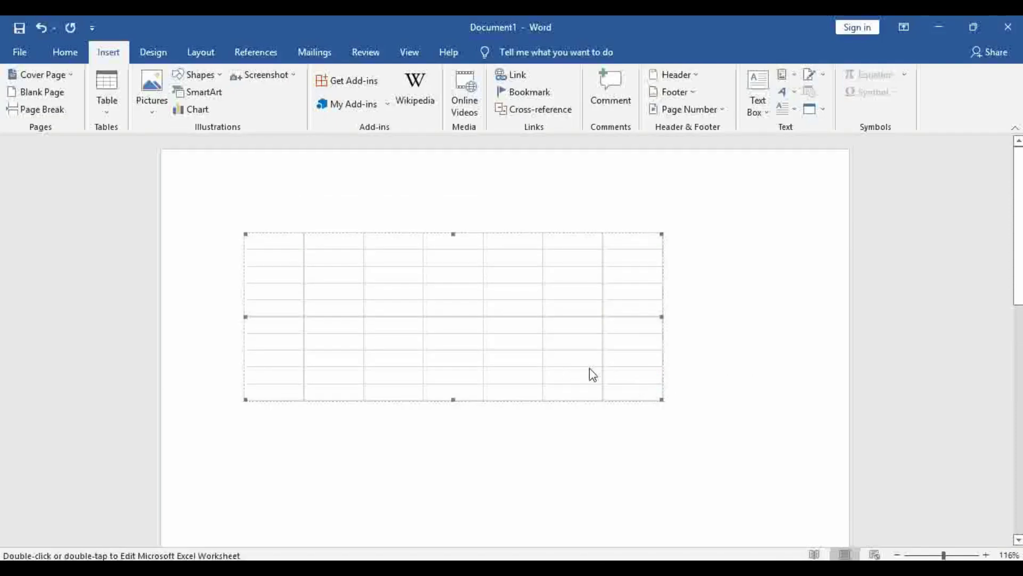
key(Delete)
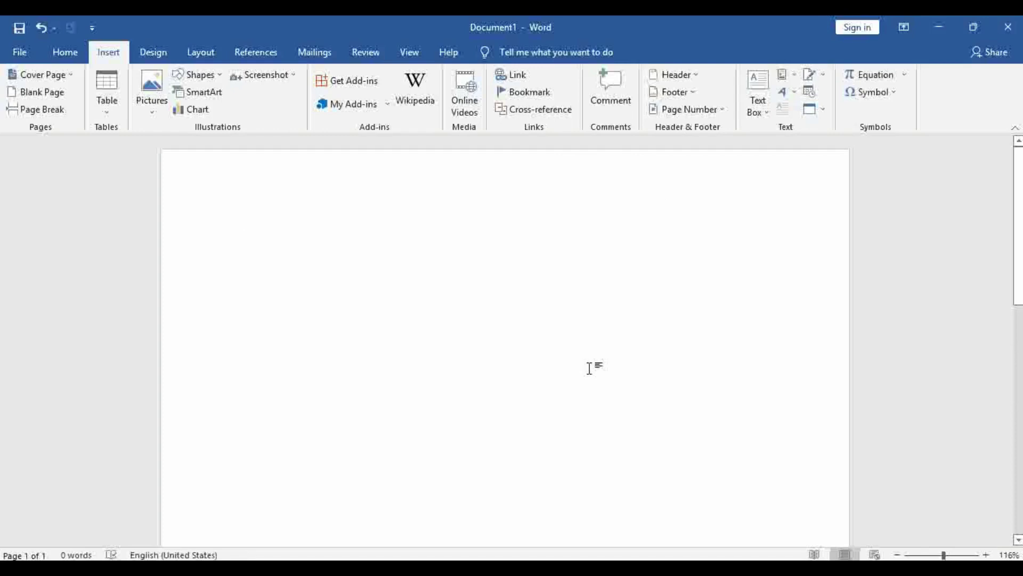
Insert the With Subheads 2 quick table, 'Enrollment in local colleges, 2005', from the Quick Tables gallery.
click(107, 105)
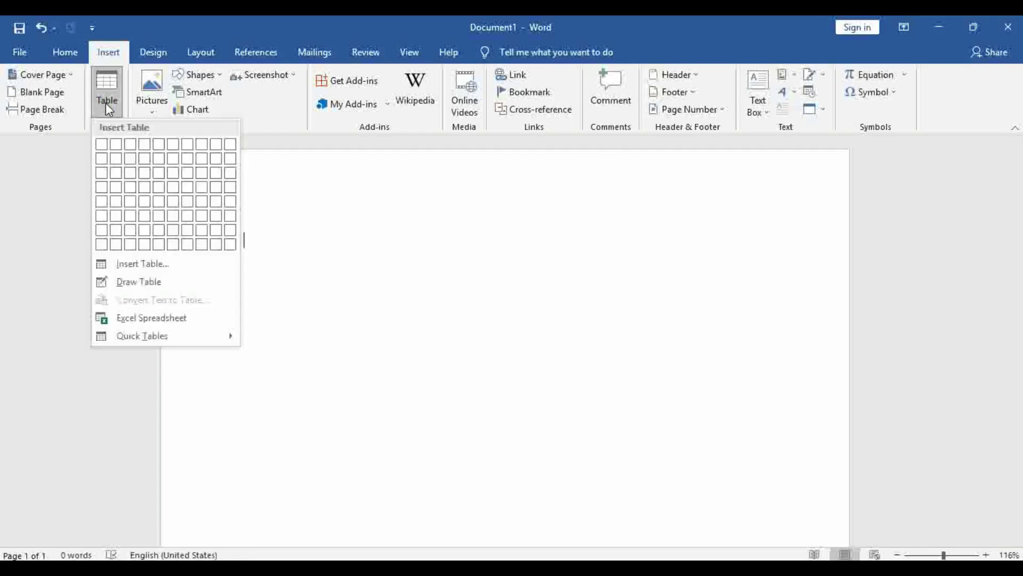
click(149, 339)
scroll(368, 389, down, 3)
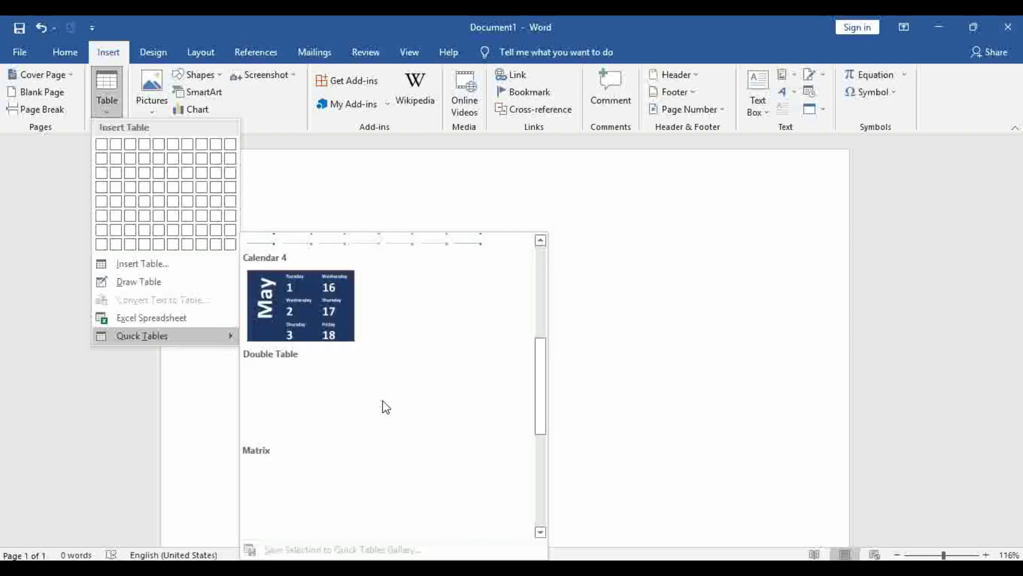
scroll(384, 397, down, 3)
scroll(386, 408, up, 3)
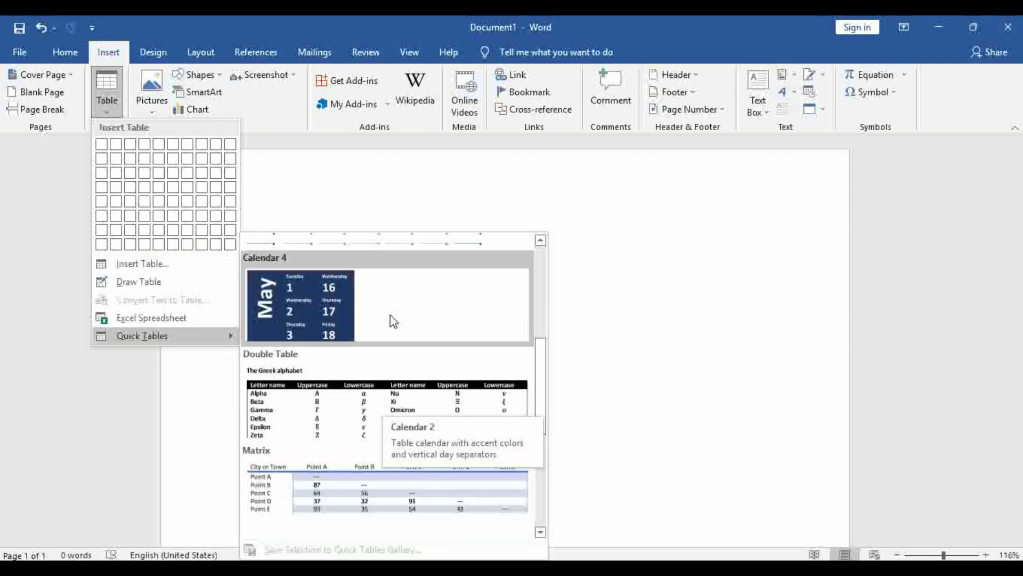
scroll(373, 464, down, 3)
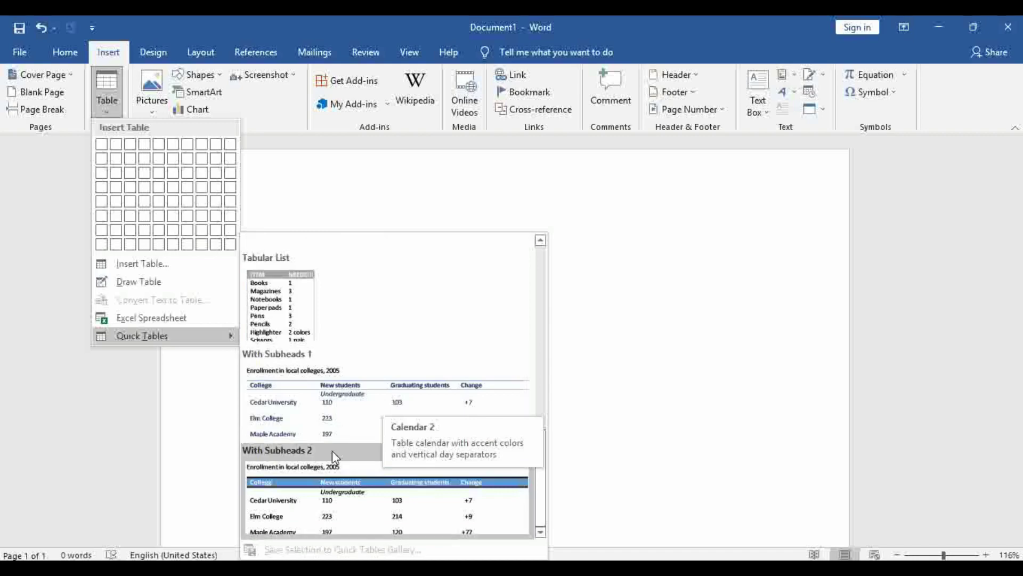
click(341, 506)
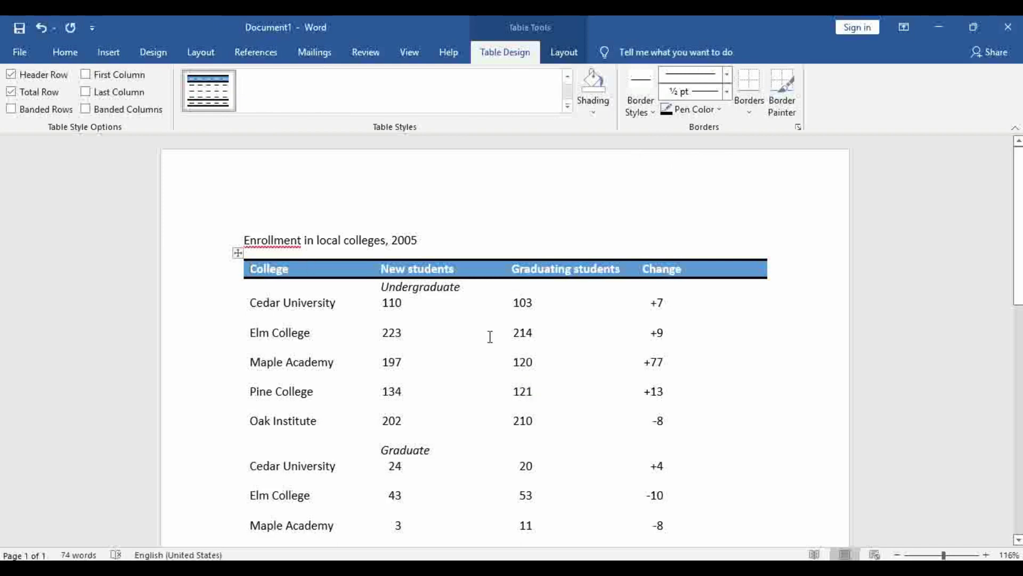
Select the whole enrollment table and apply All Borders so every cell and the outer edge are outlined.
click(341, 304)
scroll(490, 373, down, 5)
scroll(493, 381, up, 1)
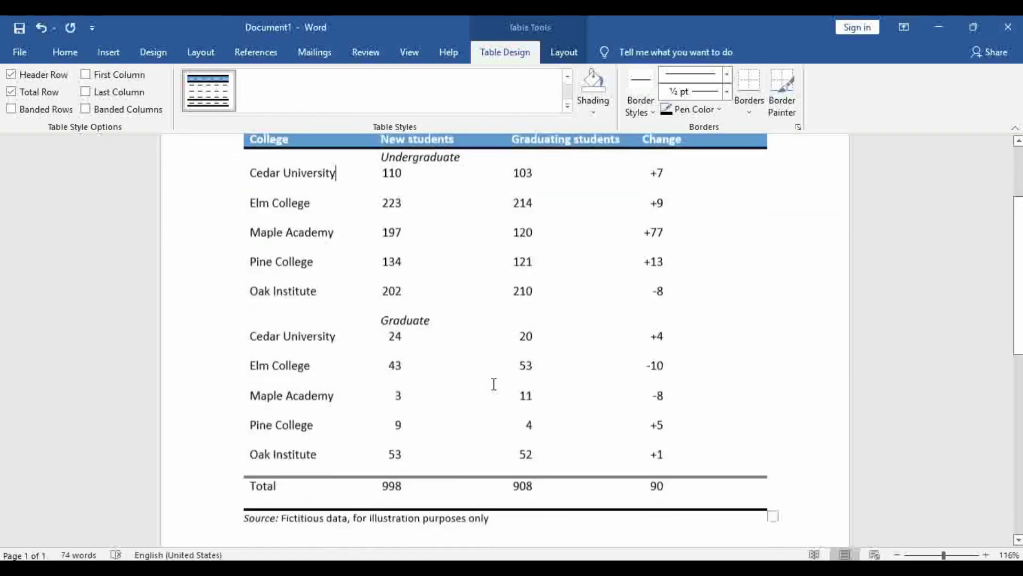
scroll(493, 382, up, 3)
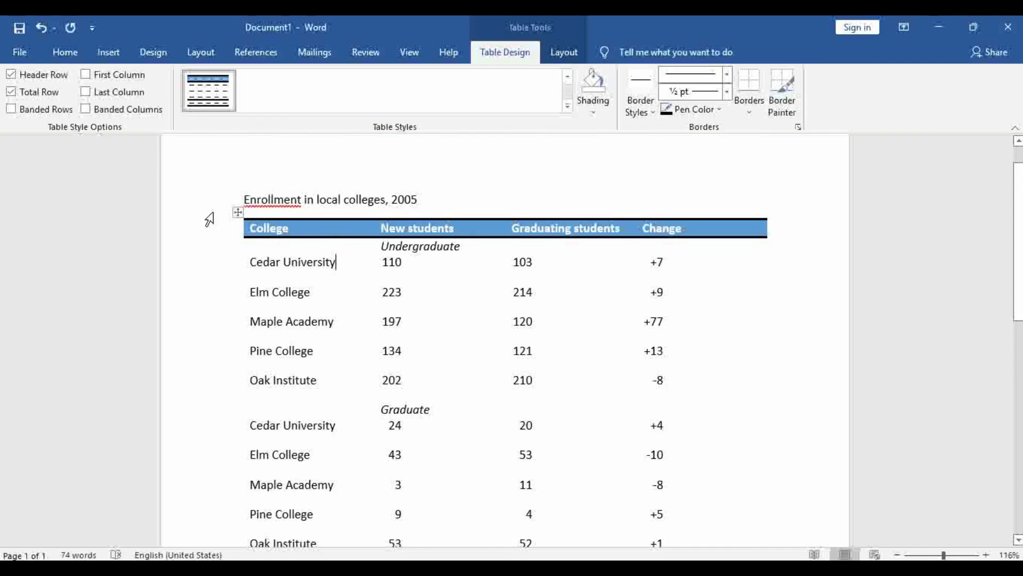
click(237, 212)
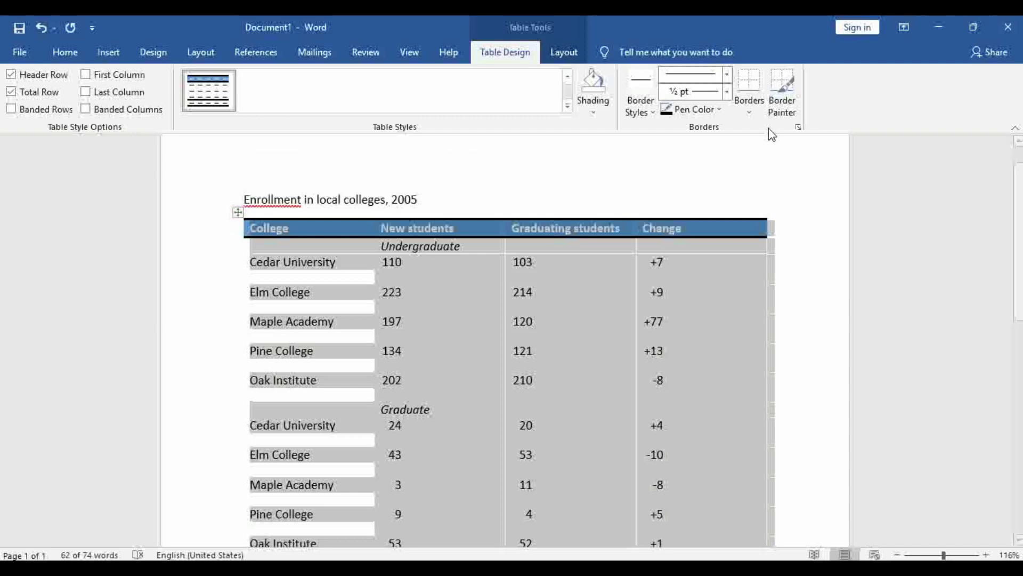
click(757, 113)
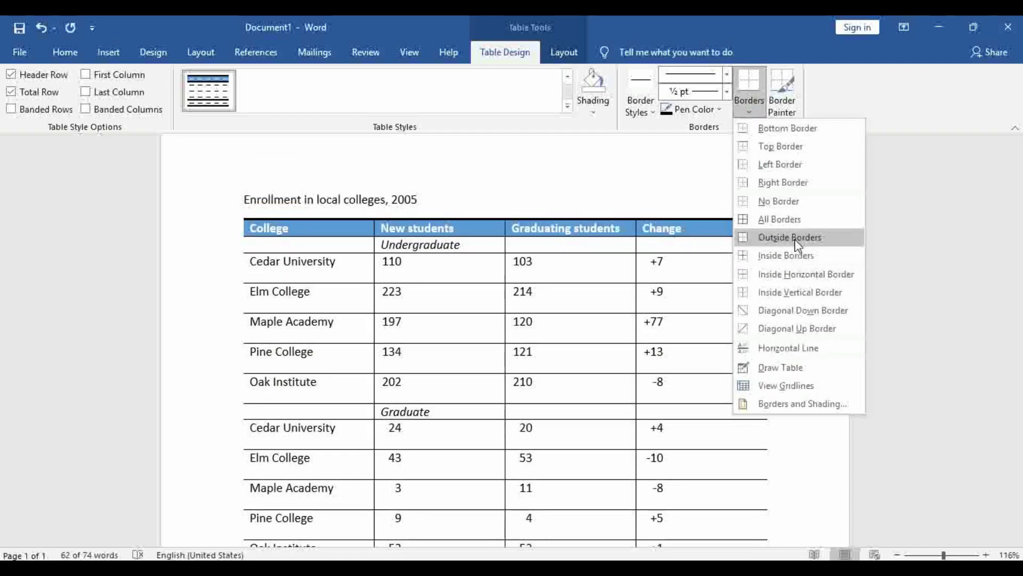
click(789, 222)
click(667, 291)
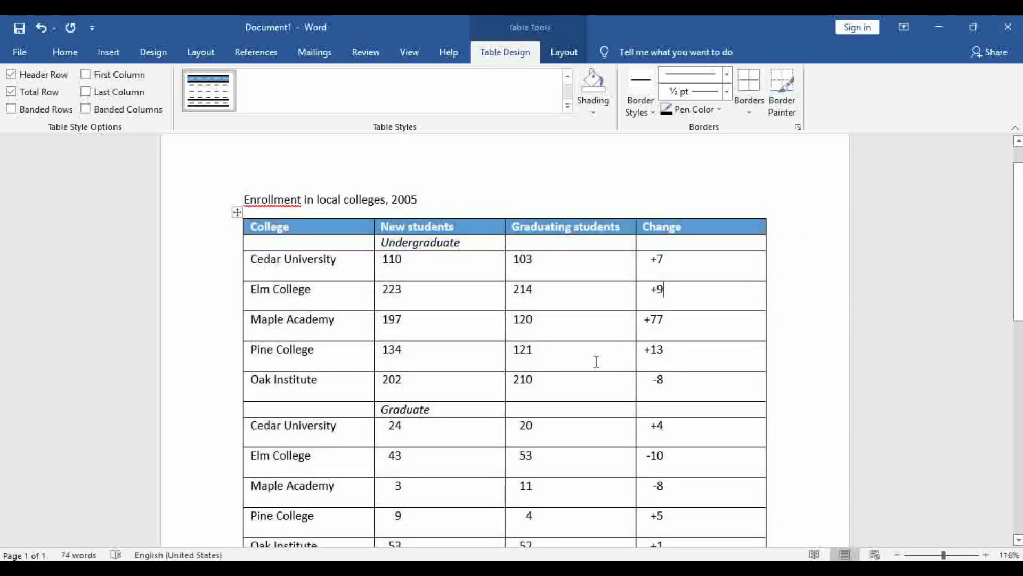
scroll(506, 334, down, 7)
scroll(514, 328, up, 2)
scroll(488, 280, up, 4)
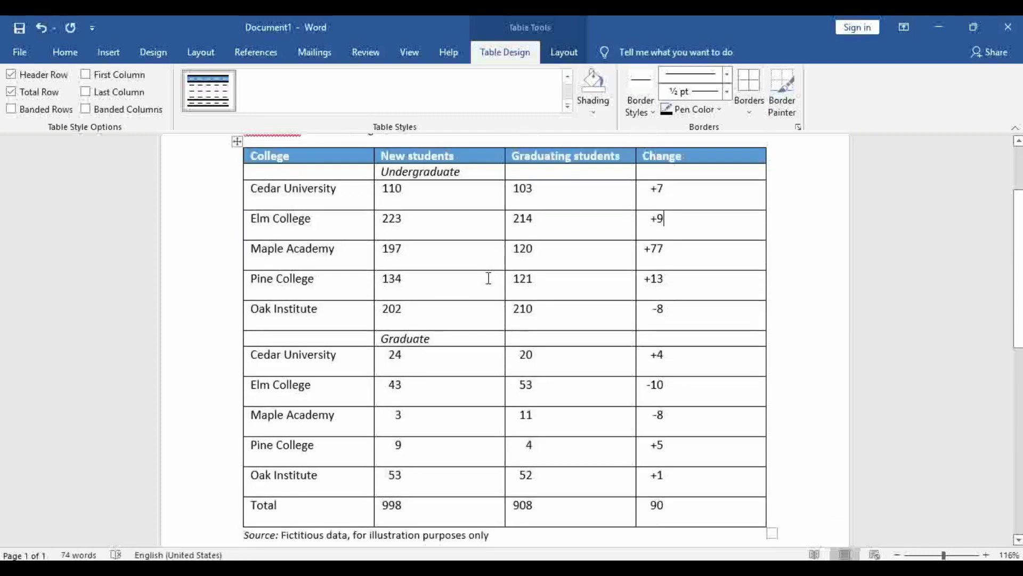
scroll(486, 276, up, 3)
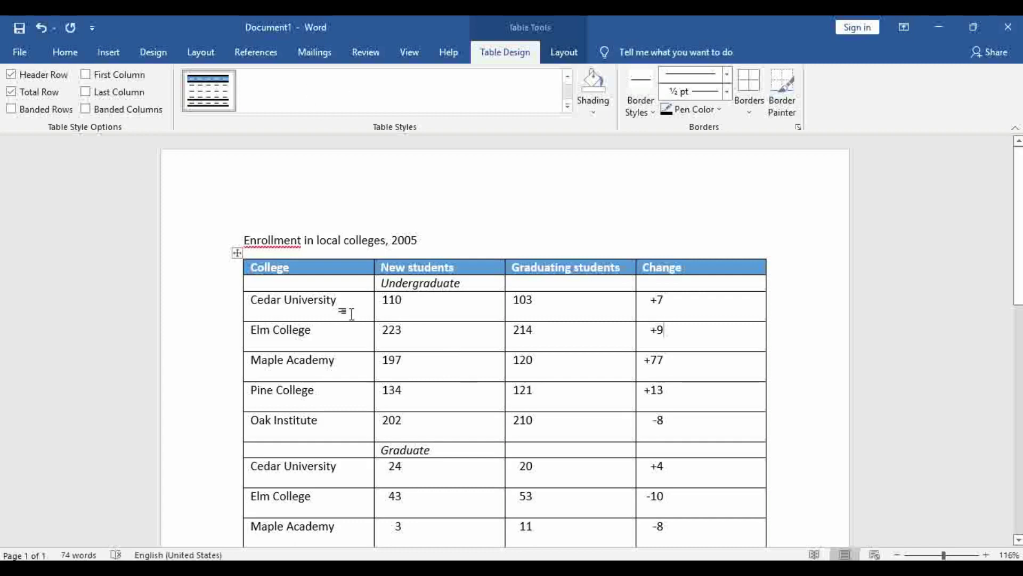
Delete the enrollment table plus its title and source line, leaving an empty 0-word page.
click(237, 253)
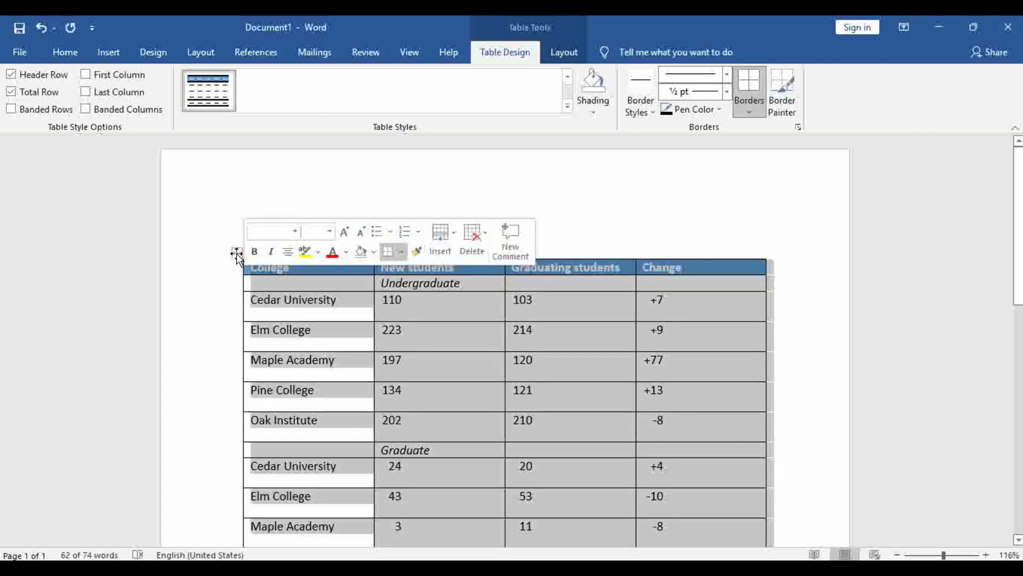
key(BackSpace)
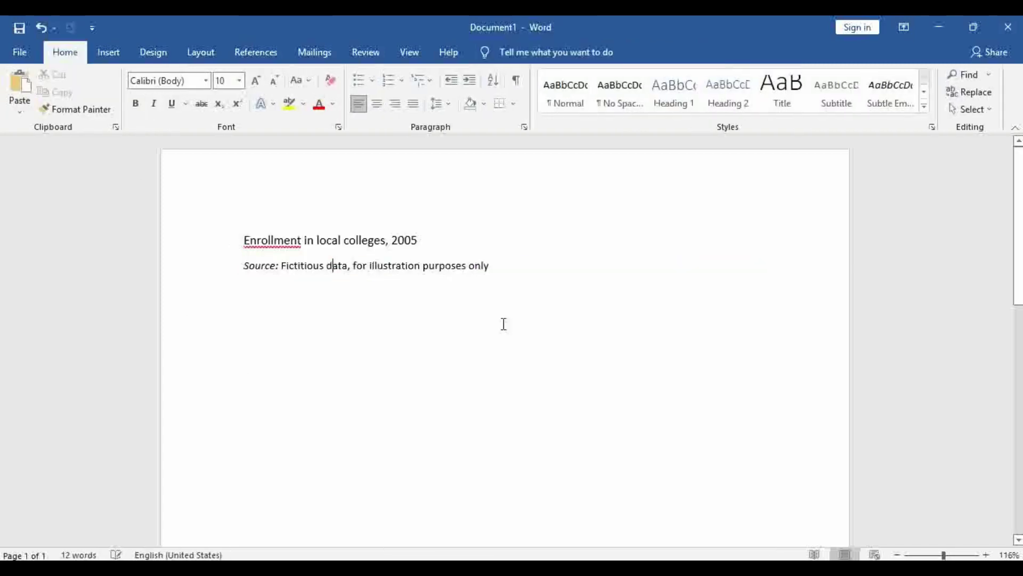
triple_click(203, 229)
key(BackSpace)
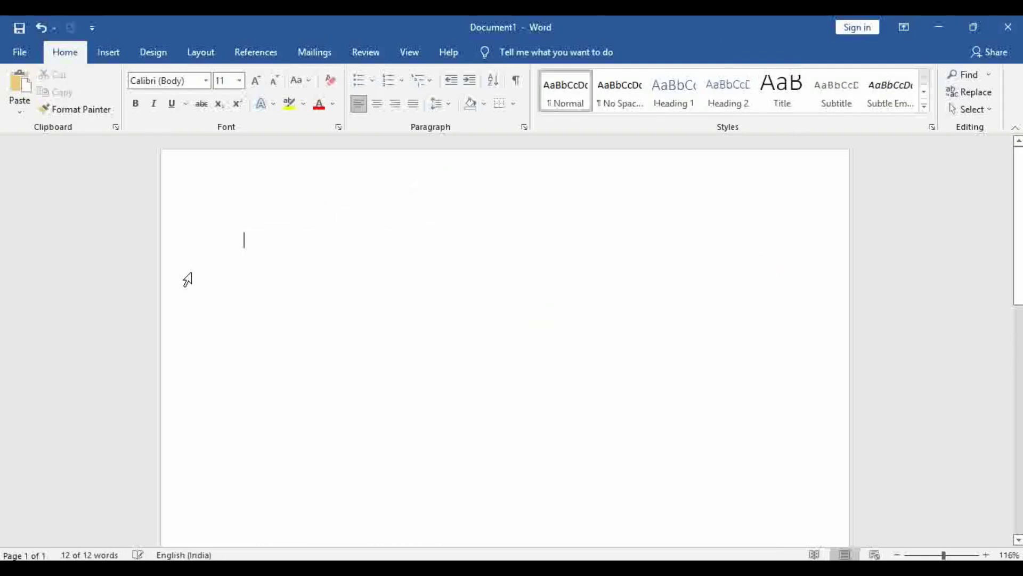
click(108, 52)
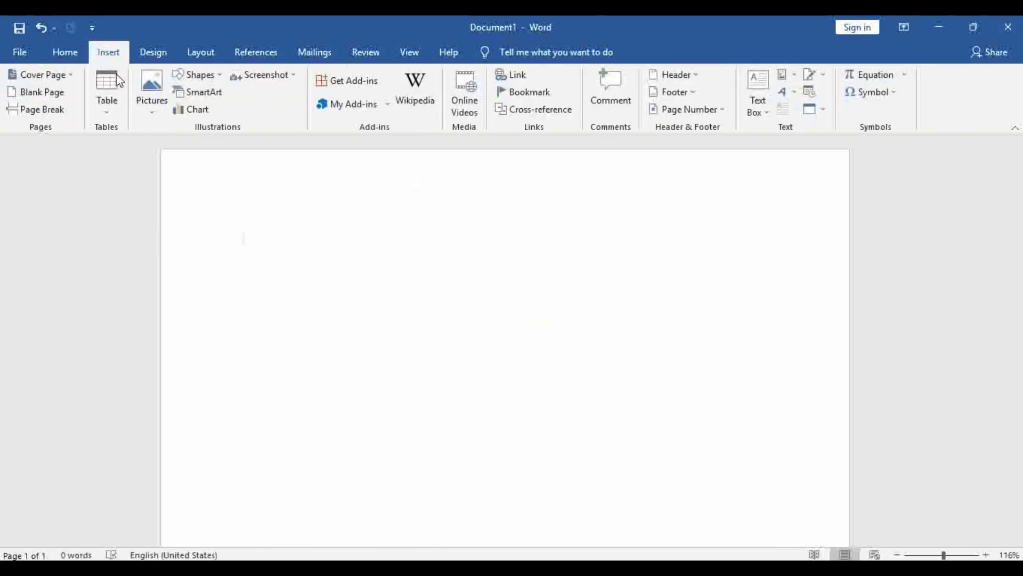
click(108, 101)
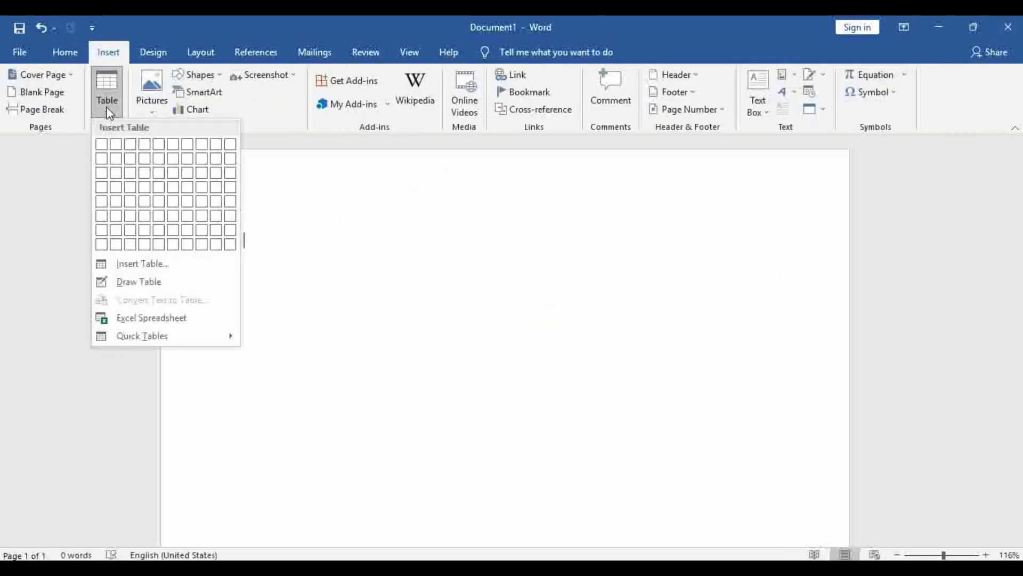
click(373, 285)
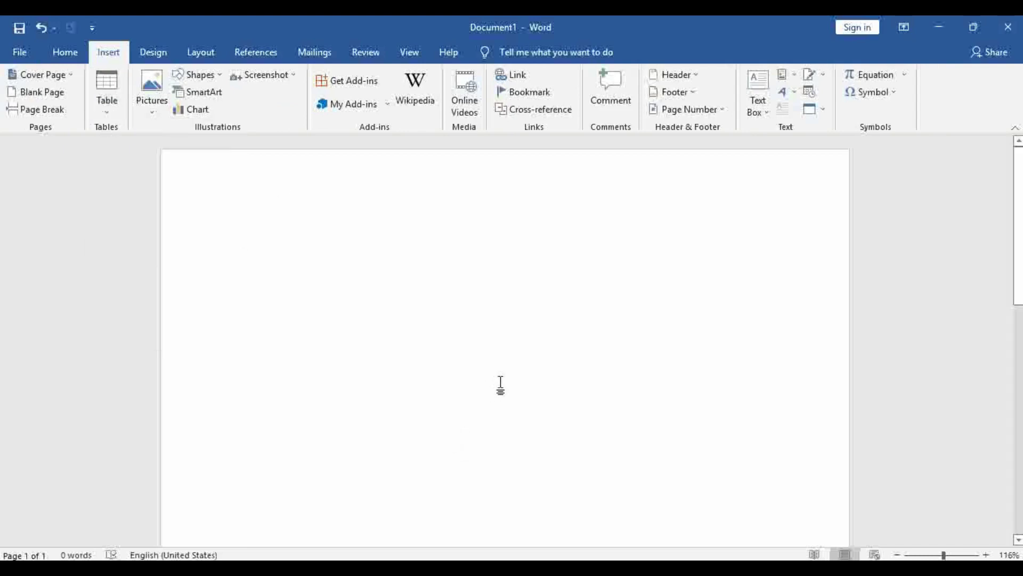